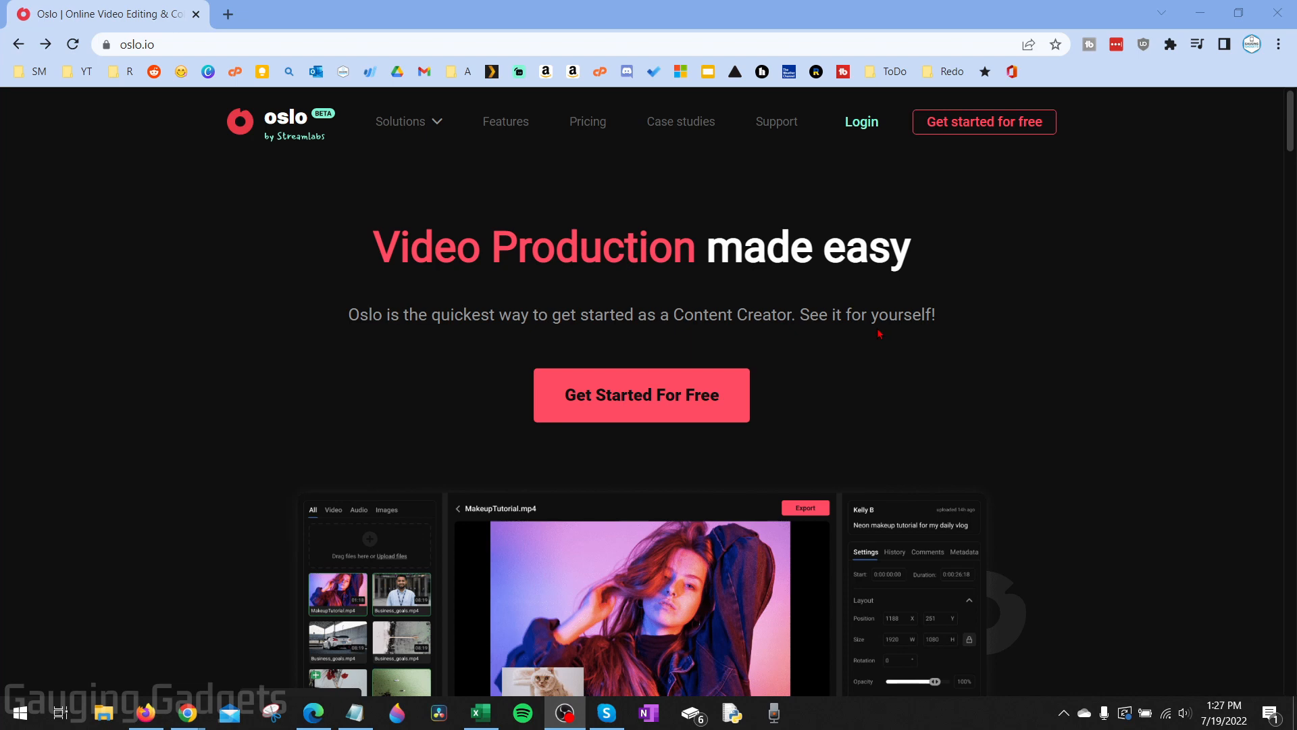
Look over Oslo's pricing plans page
{"action": "left_click", "coordinate": [588, 125]}
{"action": "scroll", "coordinate": [224, 351], "scroll_direction": "down", "scroll_amount": 2}
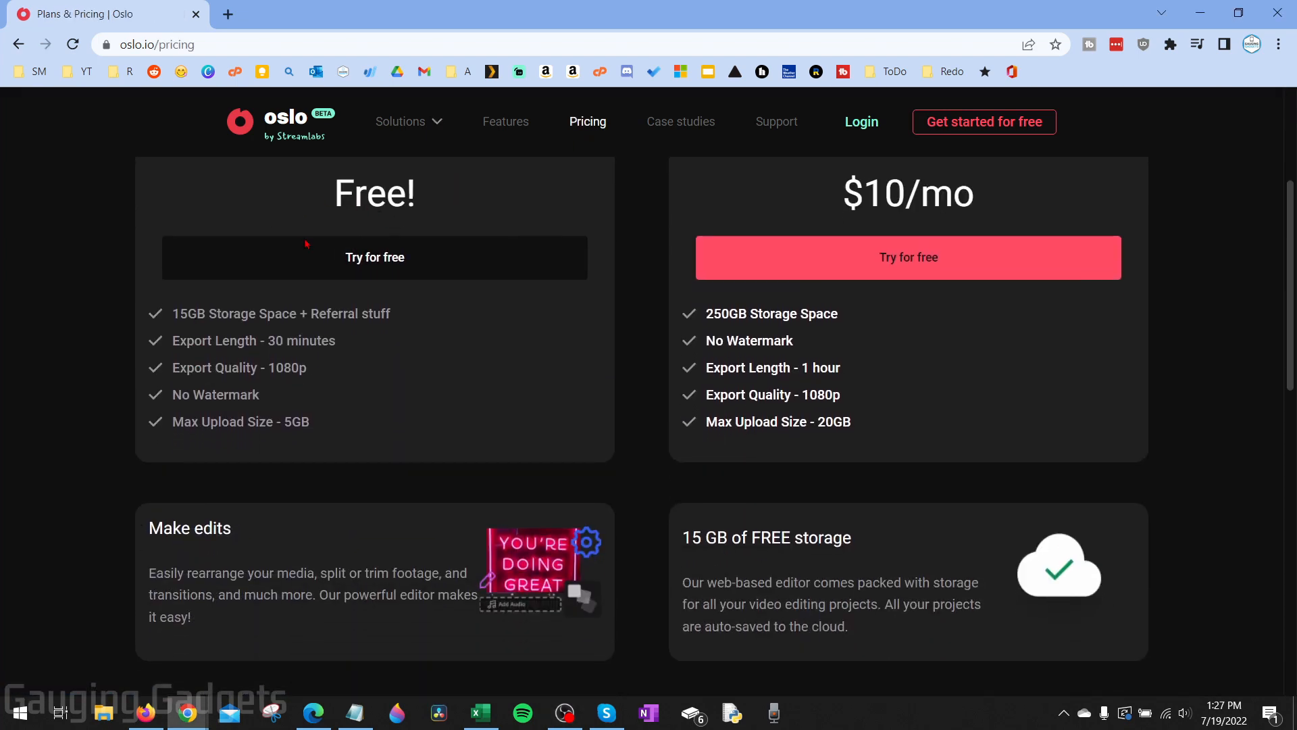
{"action": "scroll", "coordinate": [310, 209], "scroll_direction": "up", "scroll_amount": 1}
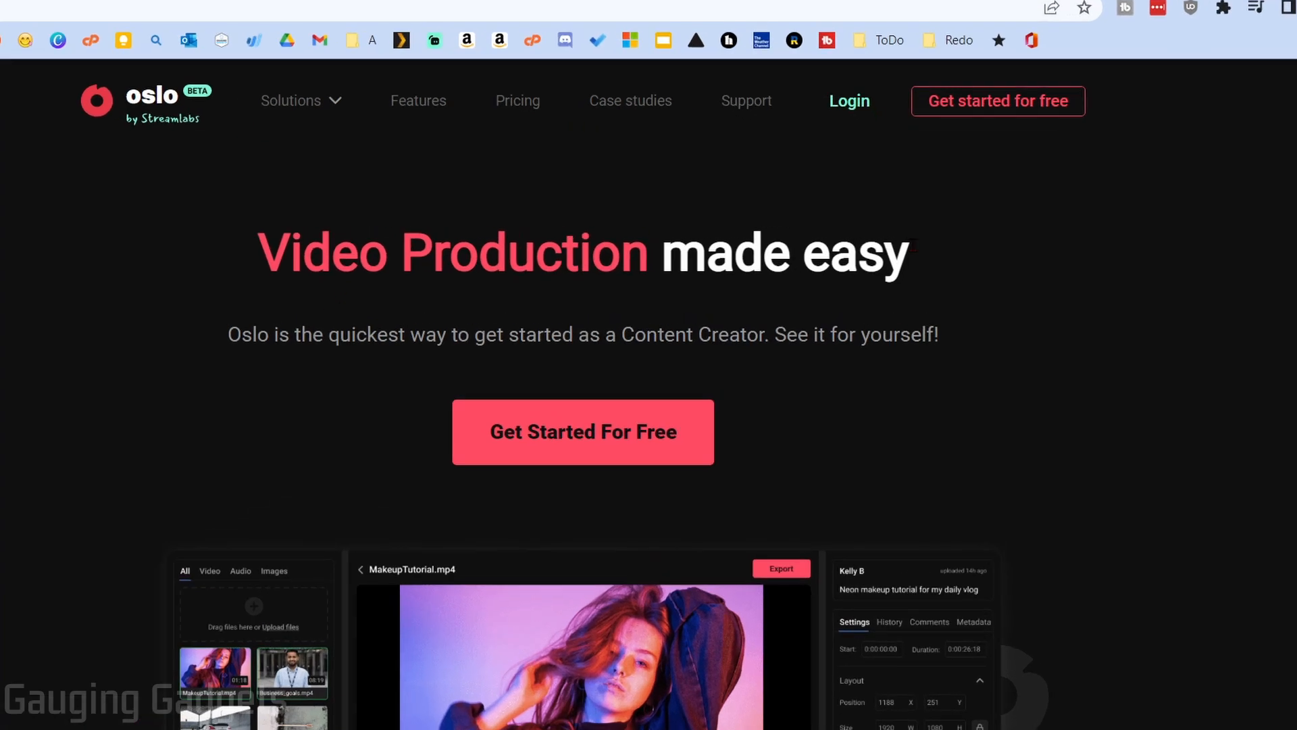
Sign up for a free account with an email address, accept the terms, and confirm the emailed login
{"action": "left_click", "coordinate": [1040, 52]}
{"action": "type", "text": "gauging"}
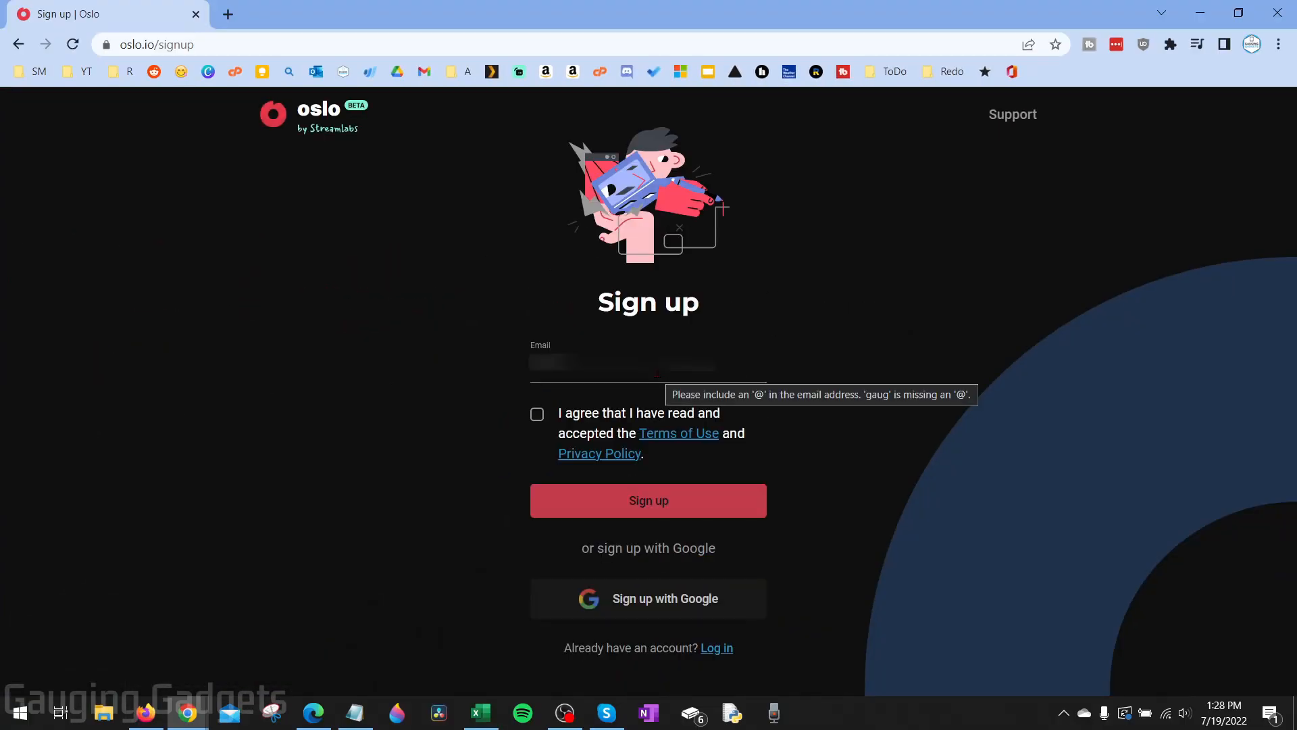
{"action": "left_click", "coordinate": [537, 414]}
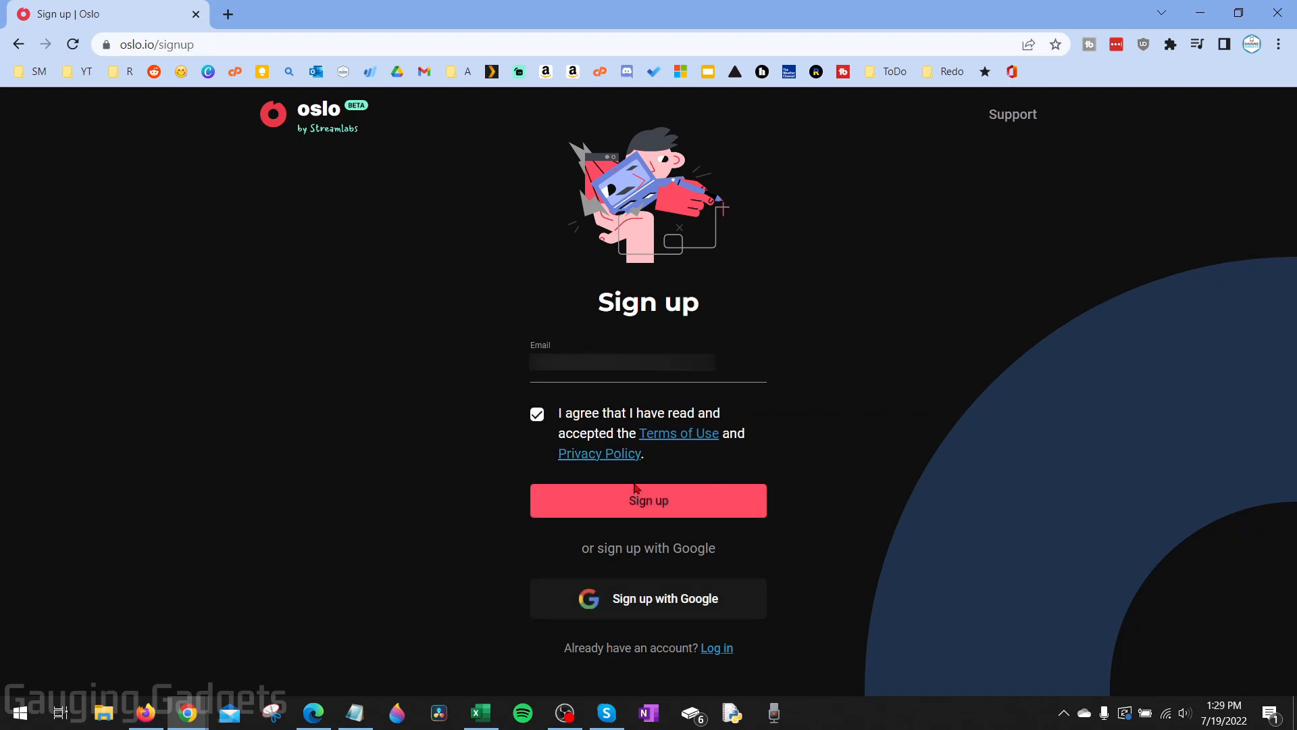
{"action": "left_click", "coordinate": [639, 494]}
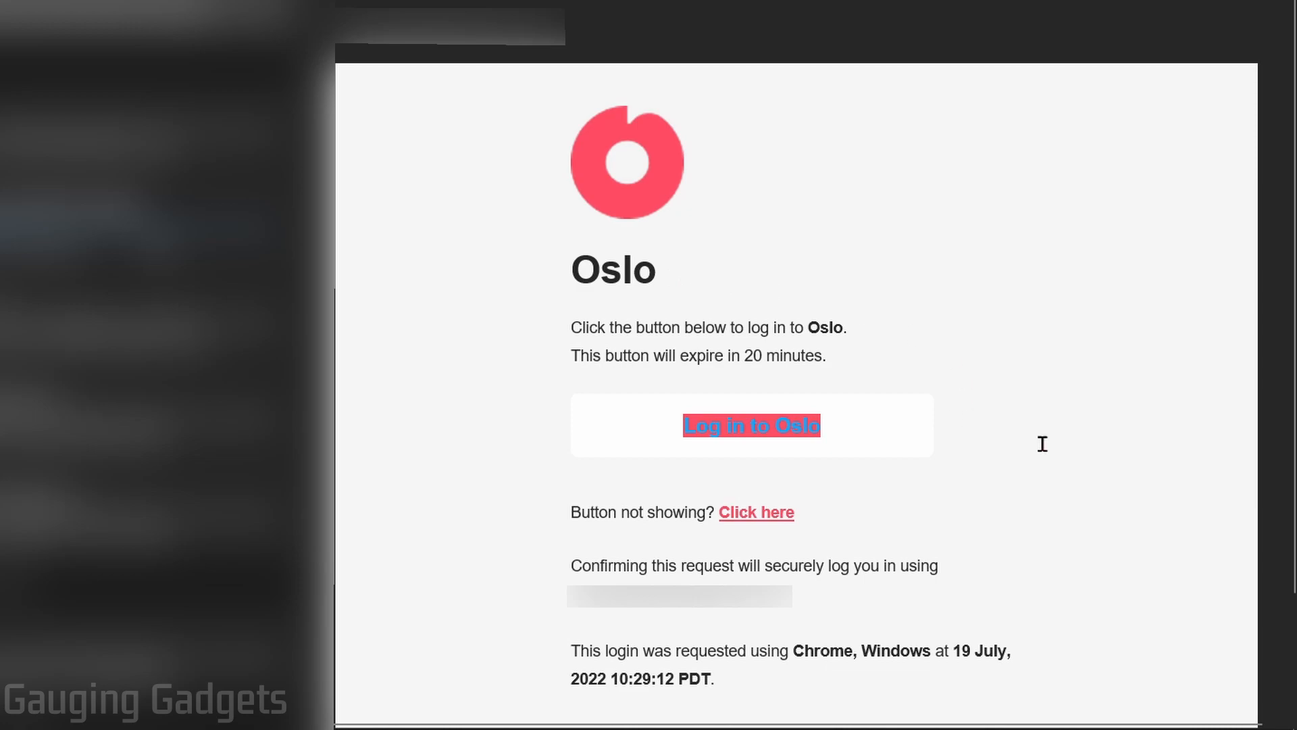
{"action": "left_click", "coordinate": [771, 429]}
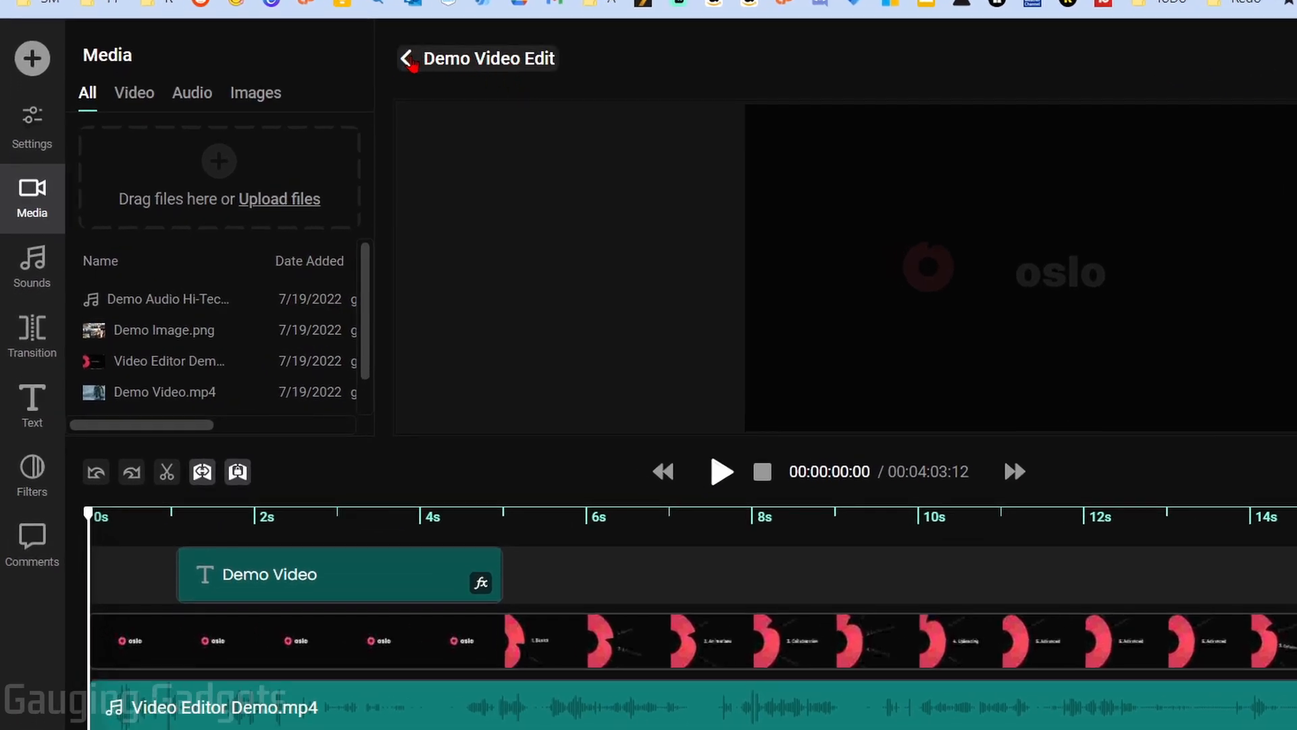
Leave the demo and create a new video project named 'Test Video'
{"action": "left_click", "coordinate": [409, 61]}
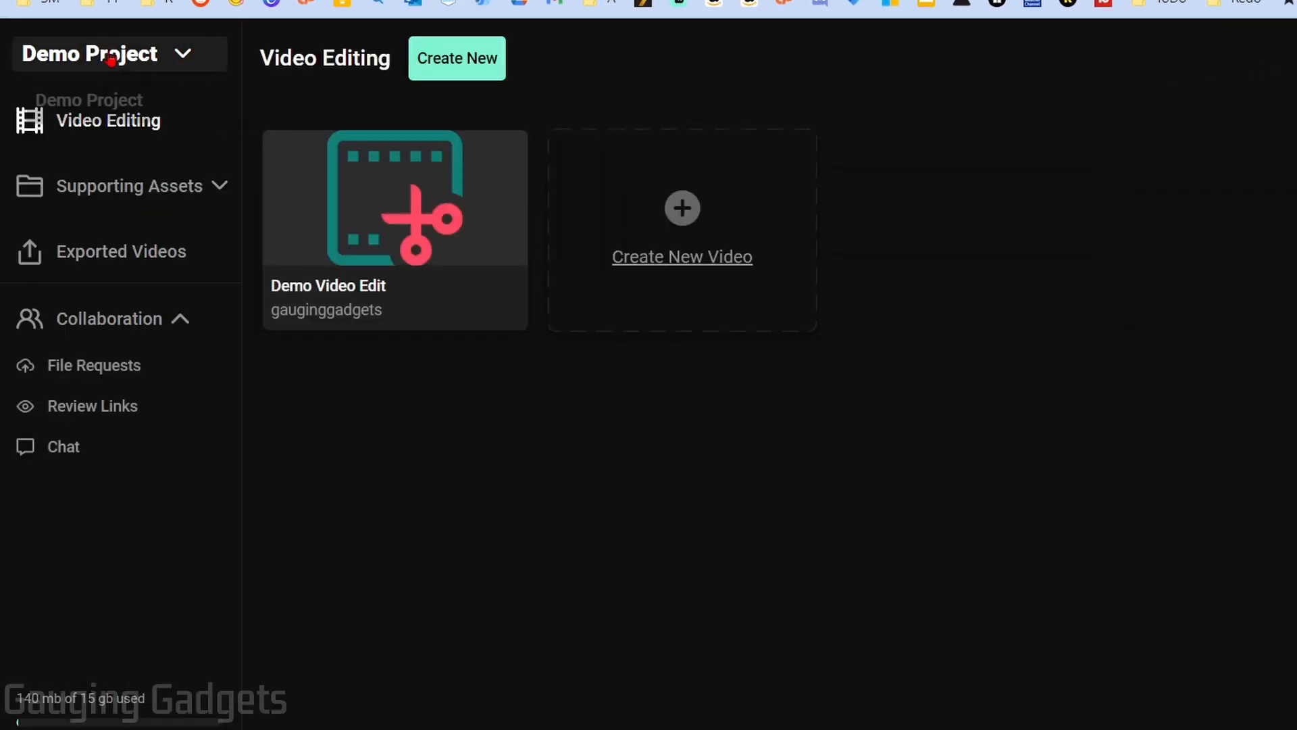
{"action": "left_click", "coordinate": [191, 55]}
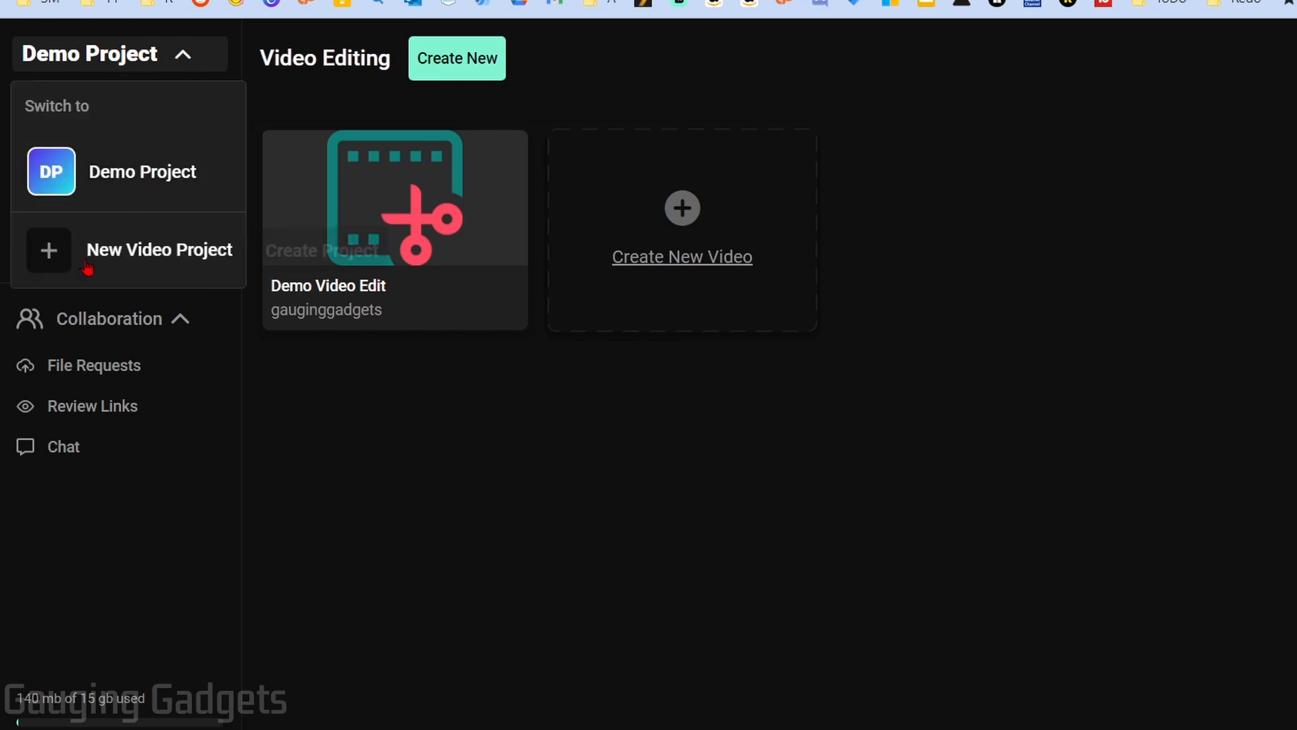
{"action": "left_click", "coordinate": [151, 264]}
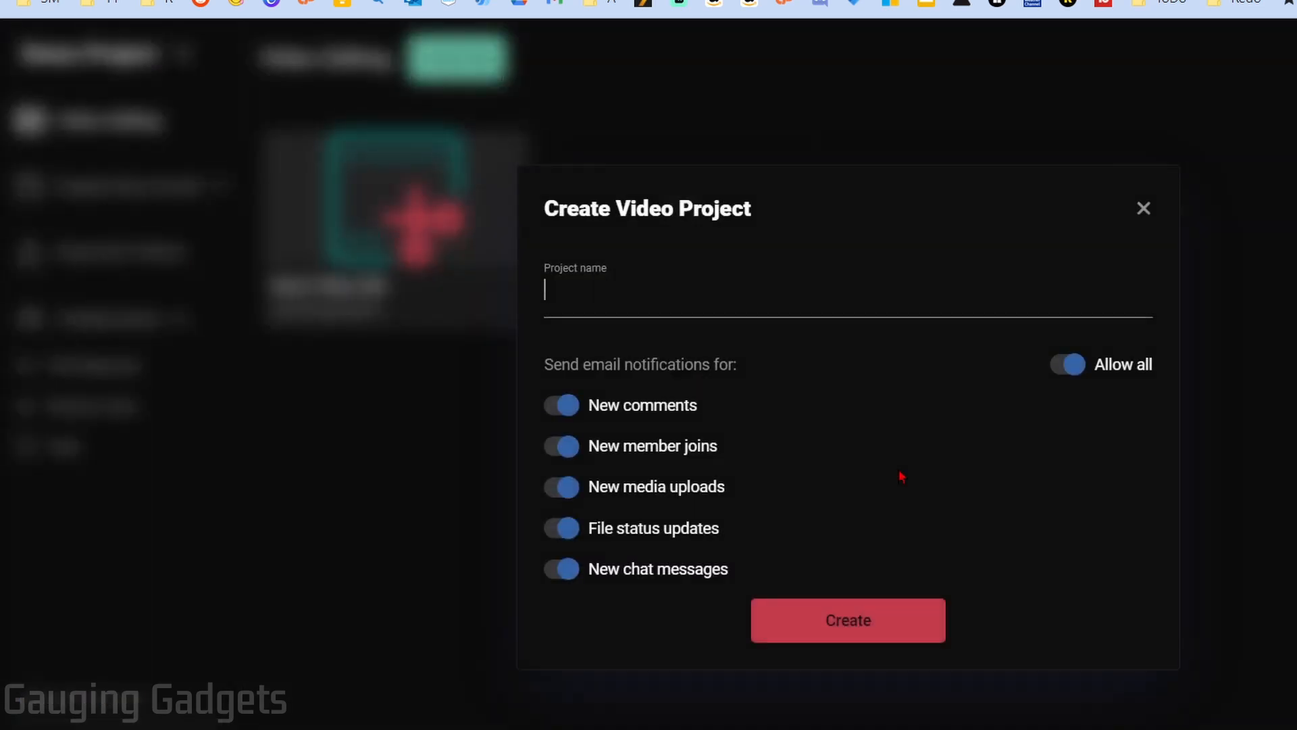
{"action": "type", "text": "Test Video"}
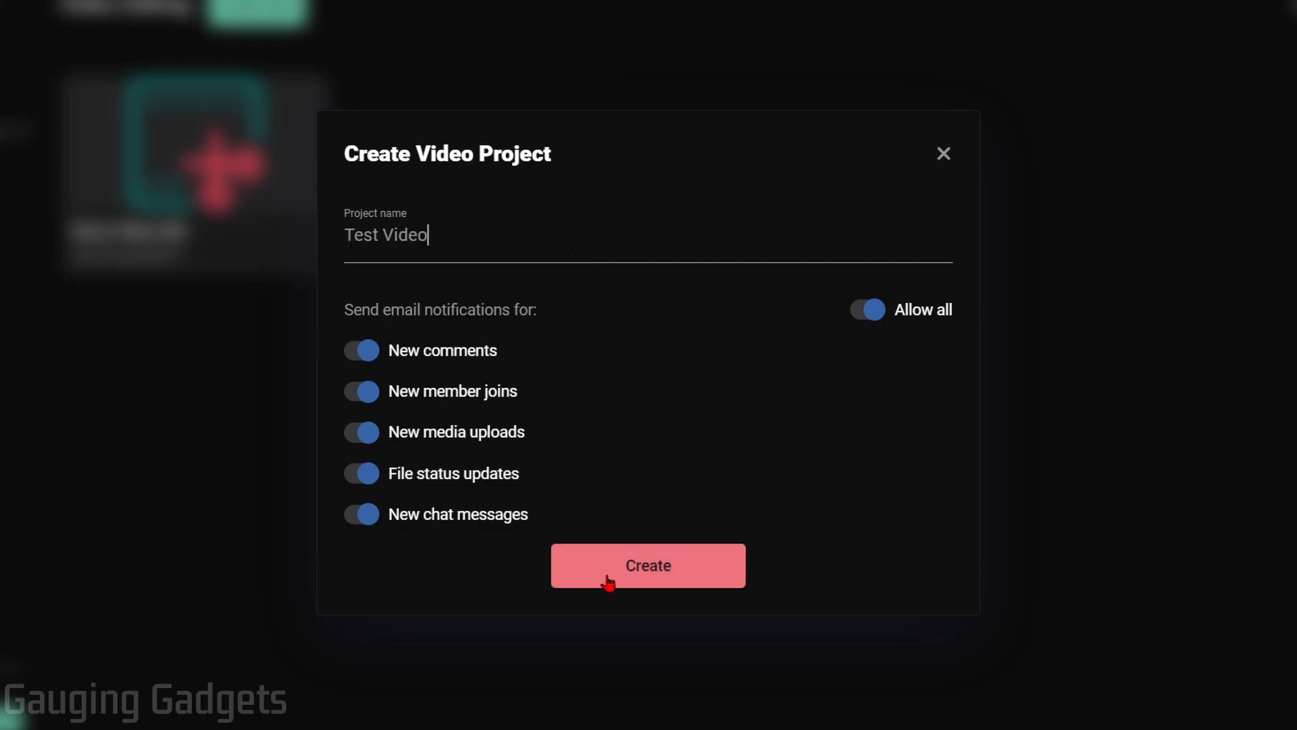
{"action": "left_click", "coordinate": [608, 581]}
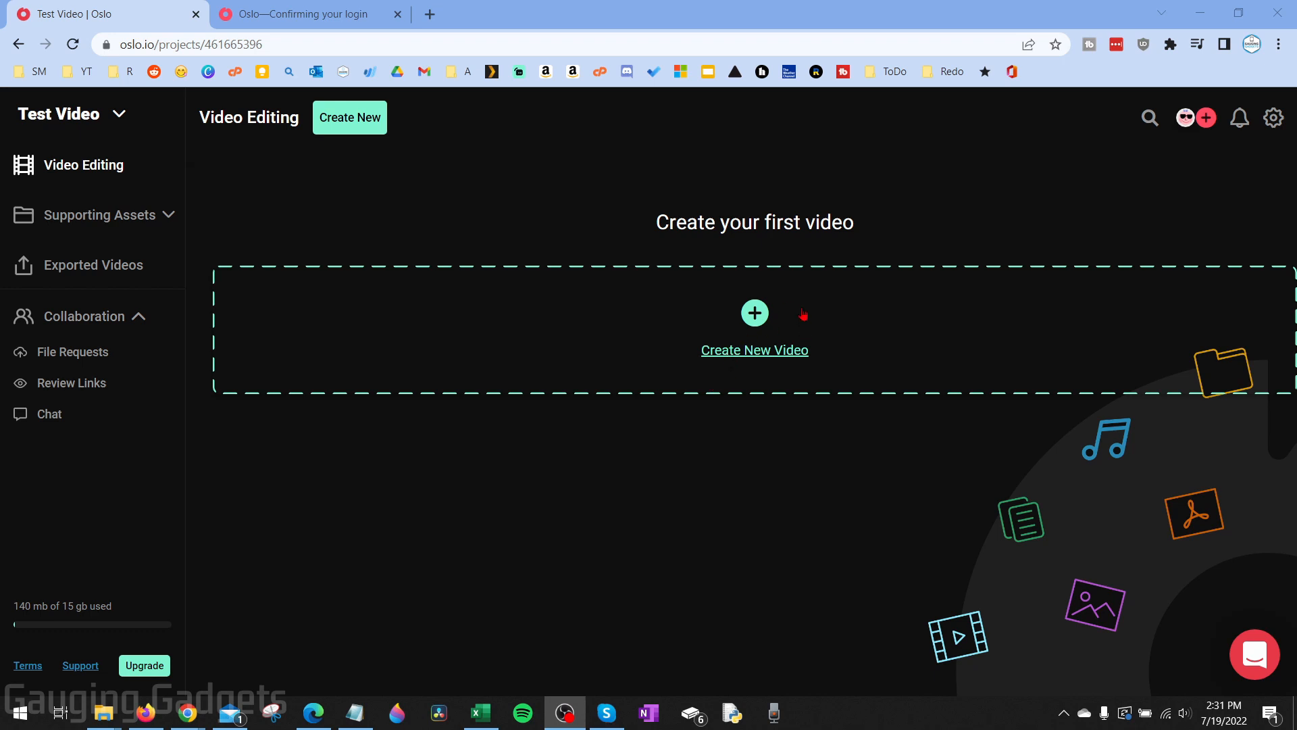
Create a new video named 'Test' in the project
{"action": "left_click", "coordinate": [754, 353]}
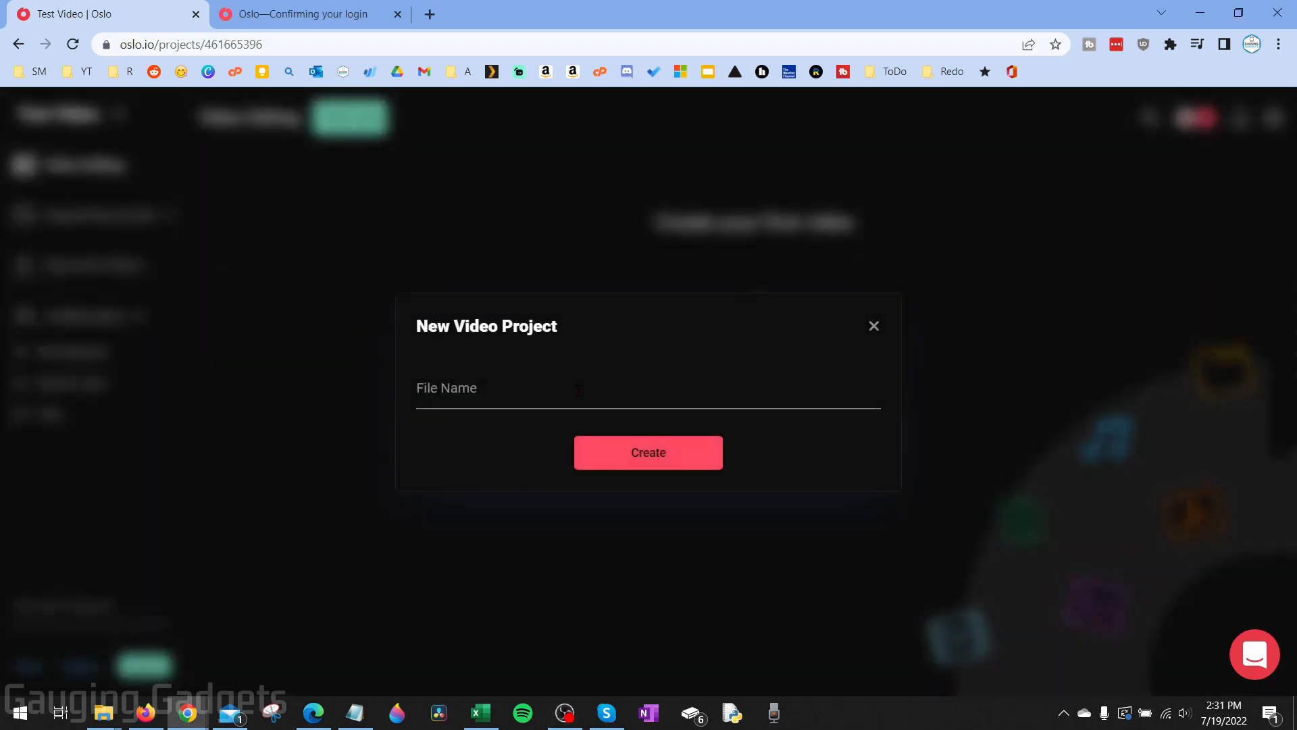
{"action": "left_click", "coordinate": [532, 389]}
{"action": "type", "text": "Test"}
{"action": "left_click", "coordinate": [623, 458]}
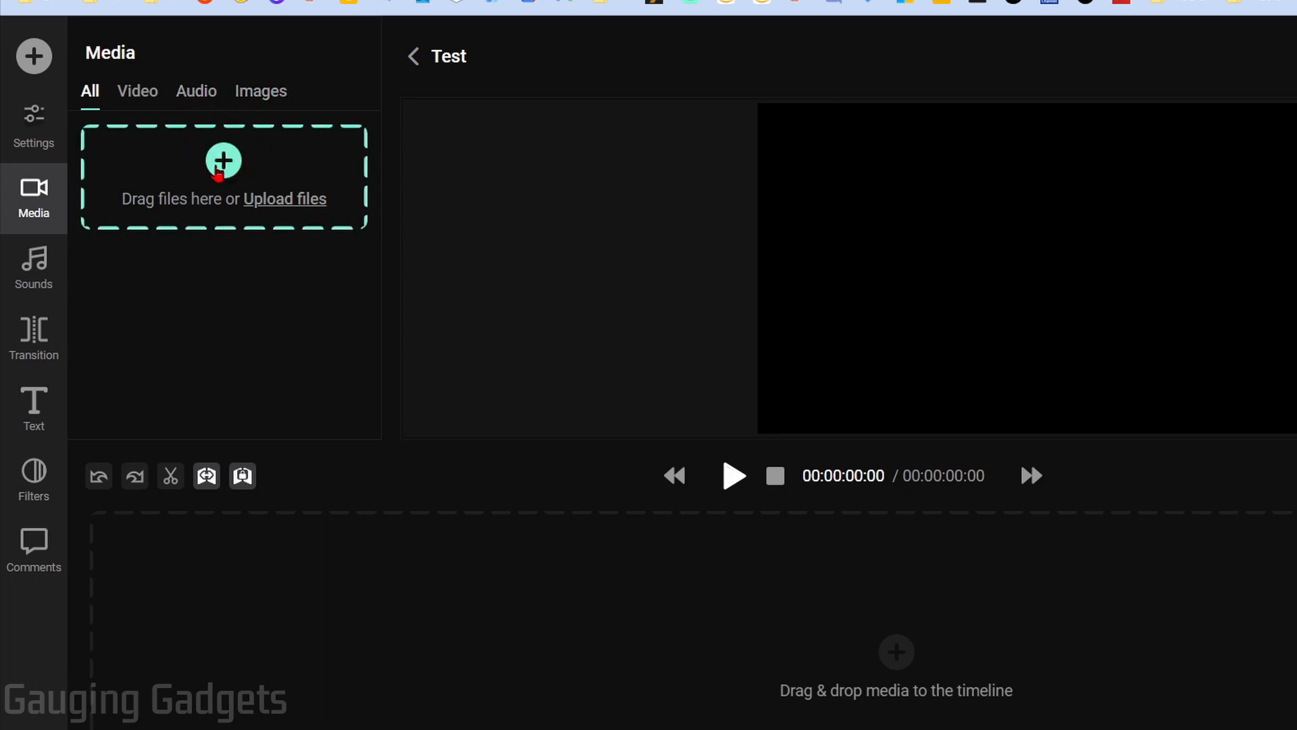
Upload the GaugingGadgets_logorevamp_v1-05 logo and IMG_ beach clips, then view the output settings
{"action": "left_click", "coordinate": [218, 174]}
{"action": "left_click_drag", "start_coordinate": [243, 211], "coordinate": [762, 269]}
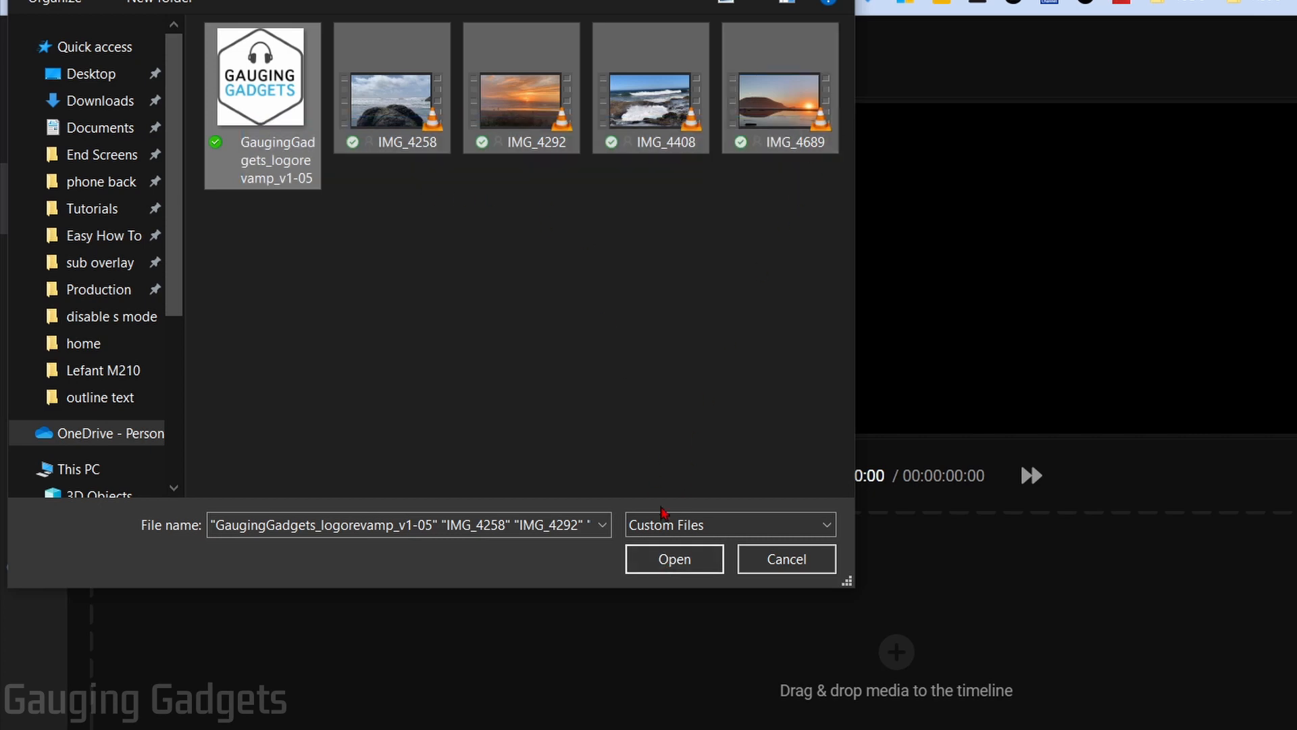
{"action": "left_click", "coordinate": [672, 558]}
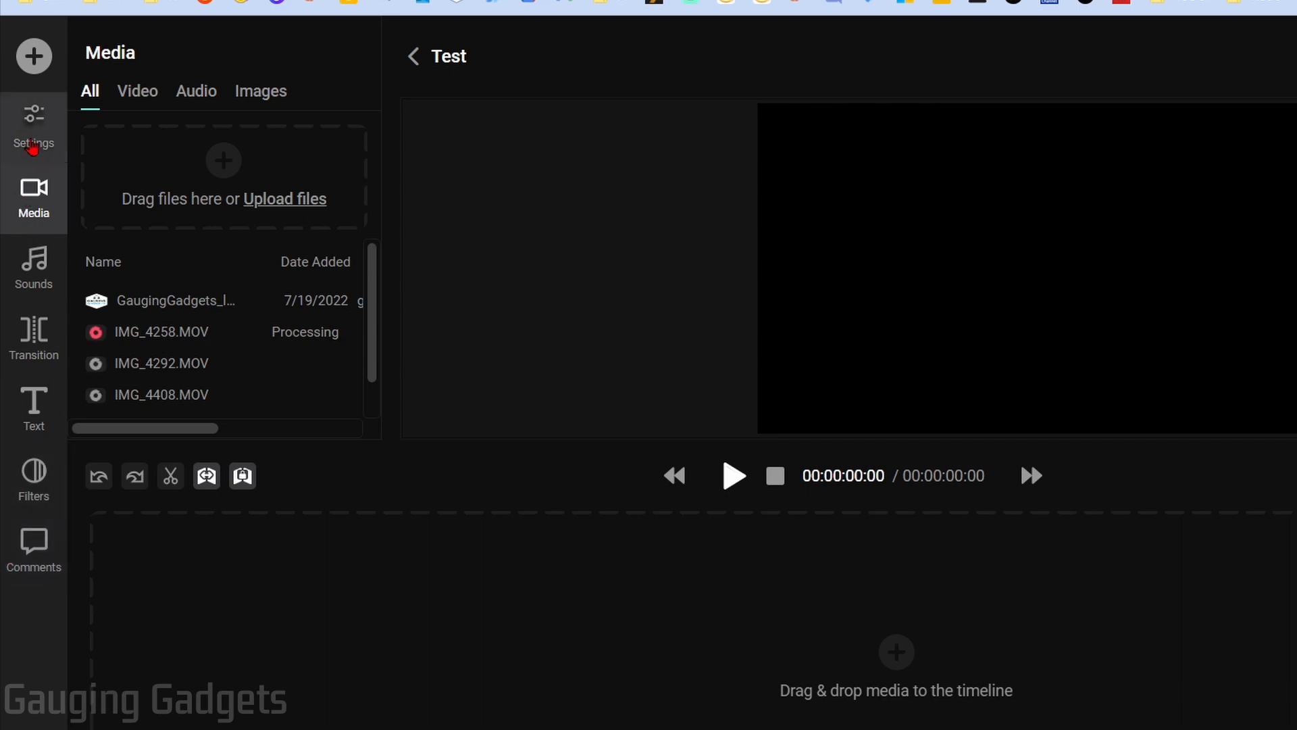
{"action": "left_click", "coordinate": [33, 145]}
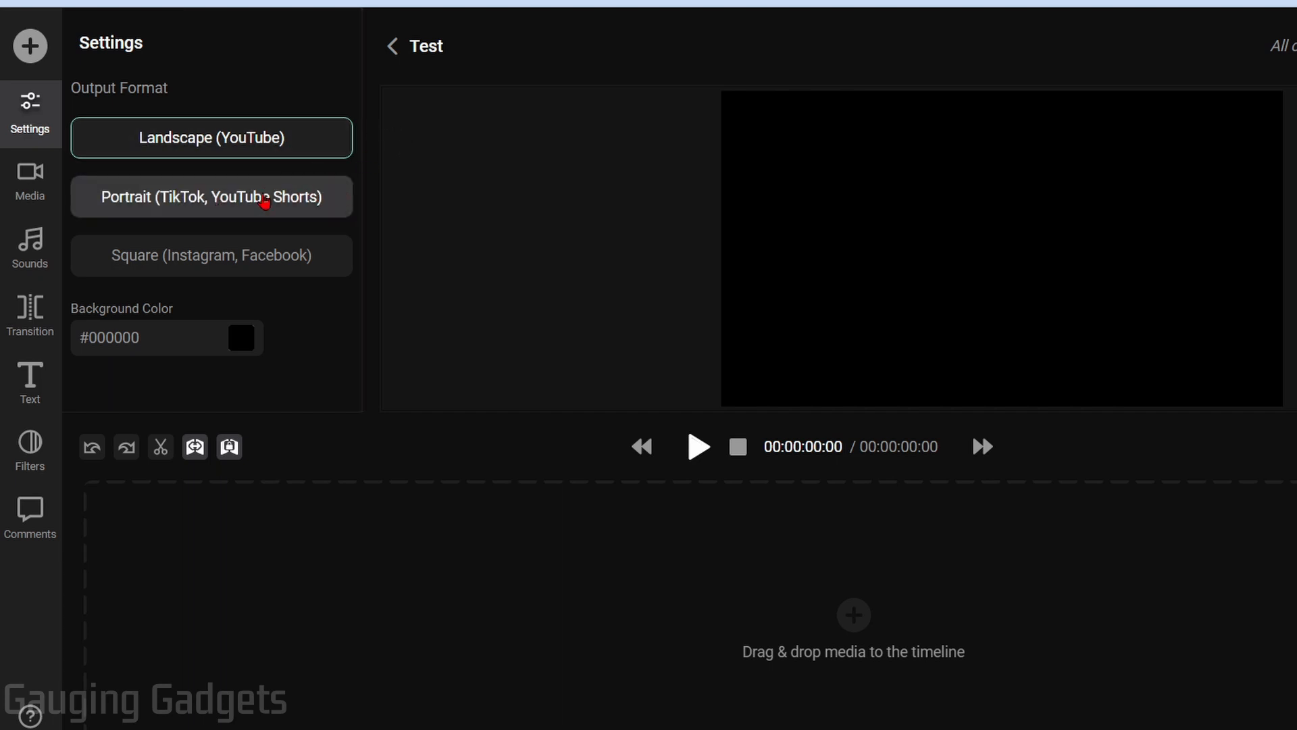
Preview Portrait and Square output formats, revert to Landscape (YouTube), and return to Media
{"action": "left_click", "coordinate": [267, 202]}
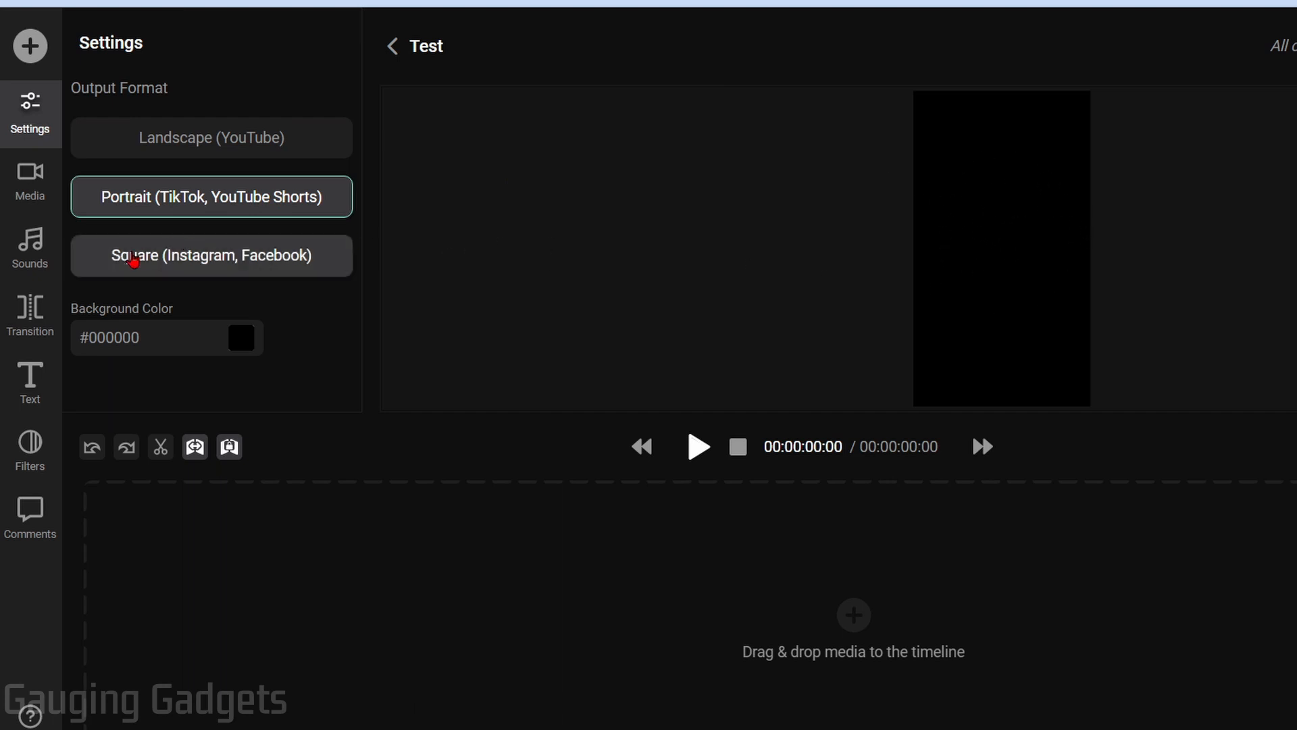
{"action": "left_click", "coordinate": [129, 254]}
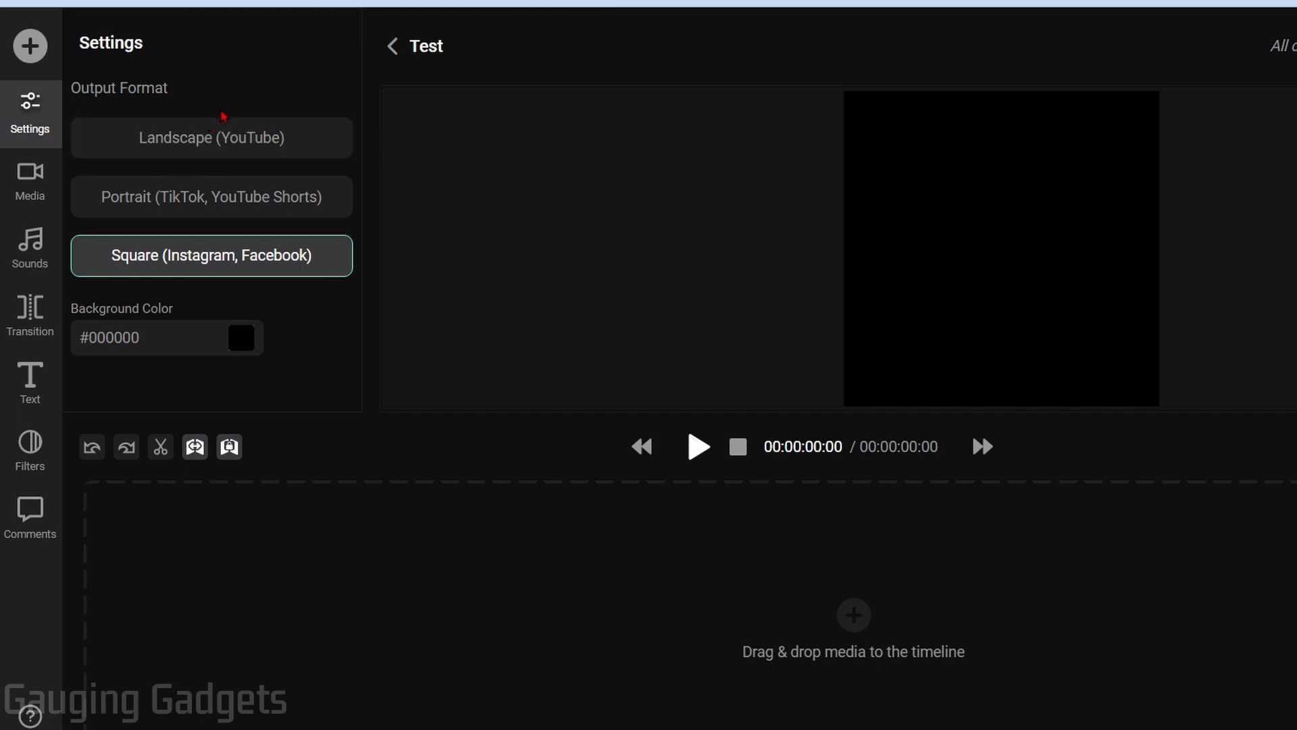
{"action": "left_click", "coordinate": [211, 140]}
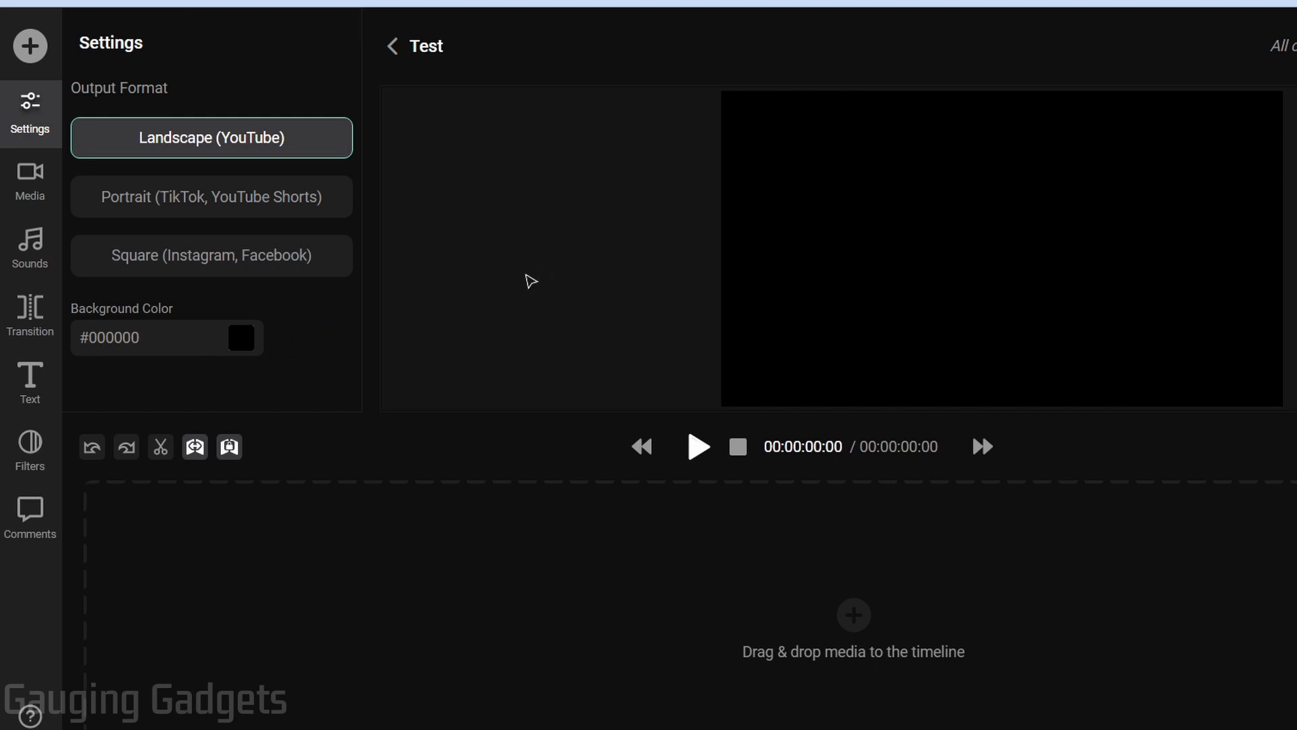
{"action": "left_click", "coordinate": [44, 206]}
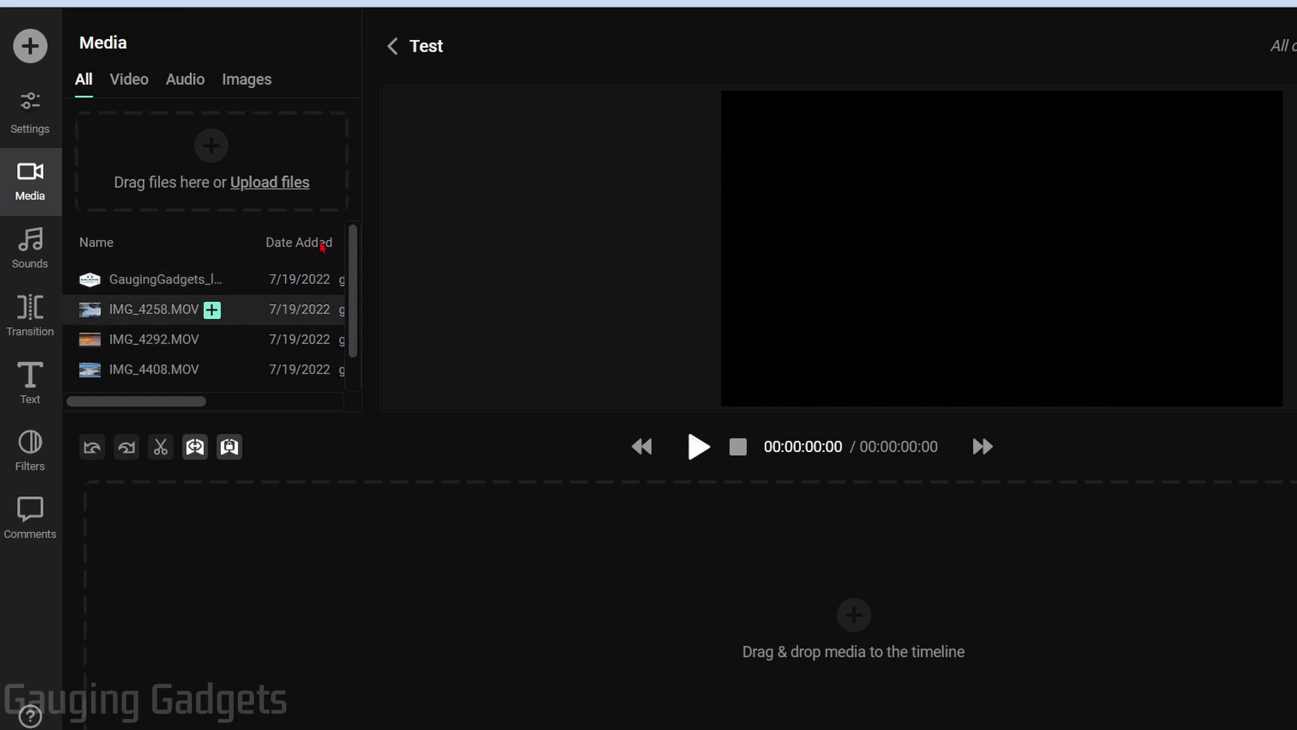
Browse the sound effects, transitions and text fonts libraries
{"action": "left_click", "coordinate": [43, 263]}
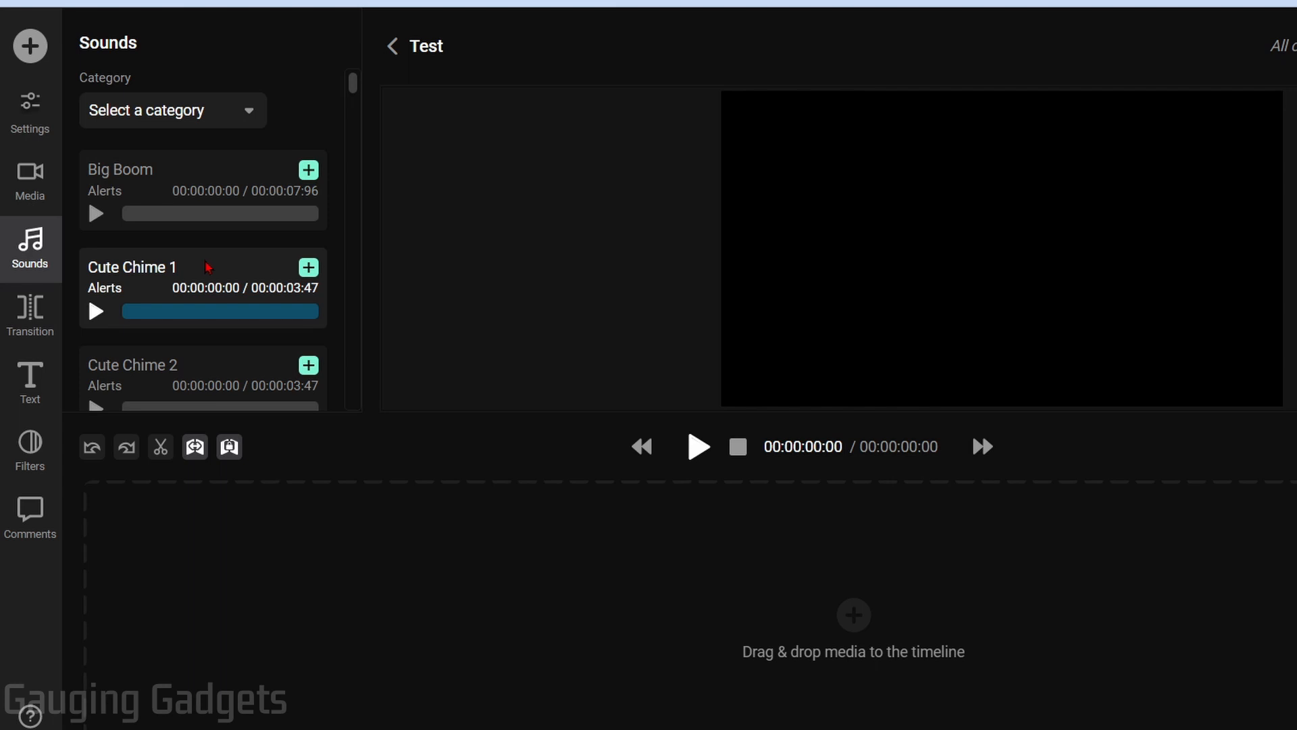
{"action": "left_click", "coordinate": [48, 328]}
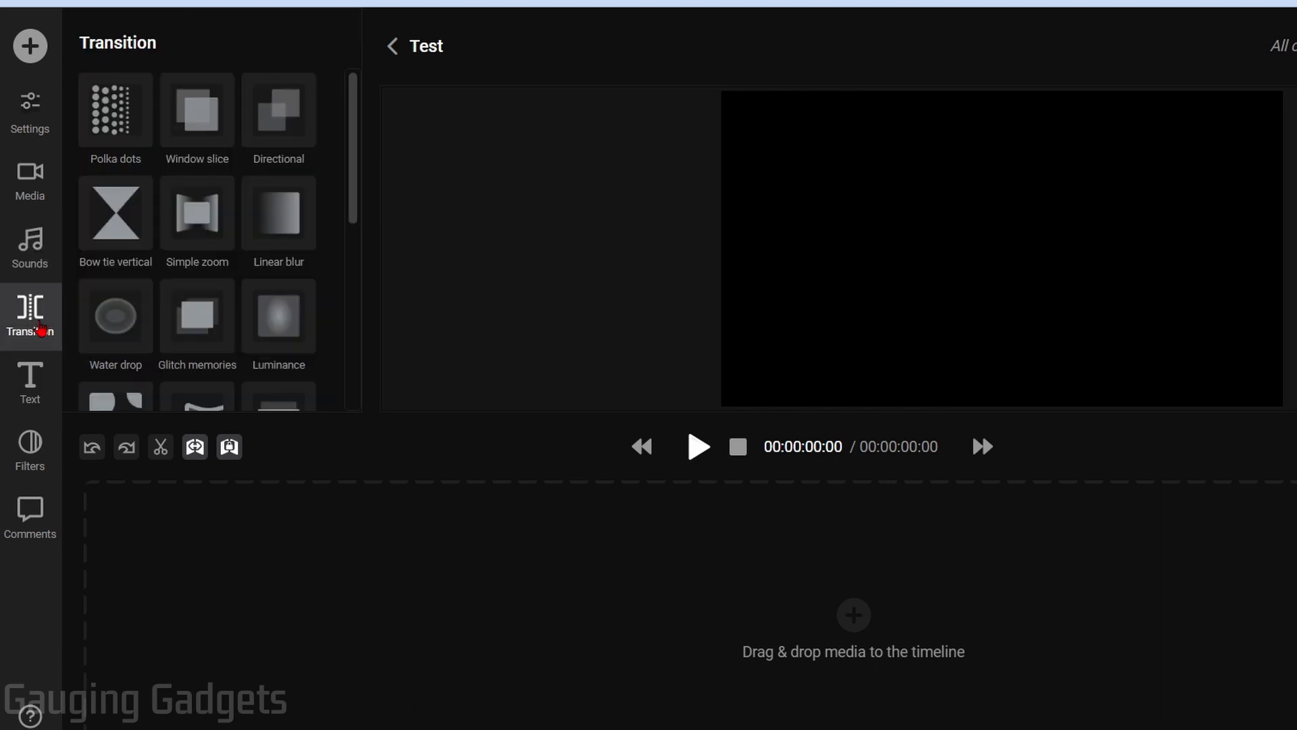
{"action": "scroll", "coordinate": [225, 200], "scroll_direction": "down", "scroll_amount": 6}
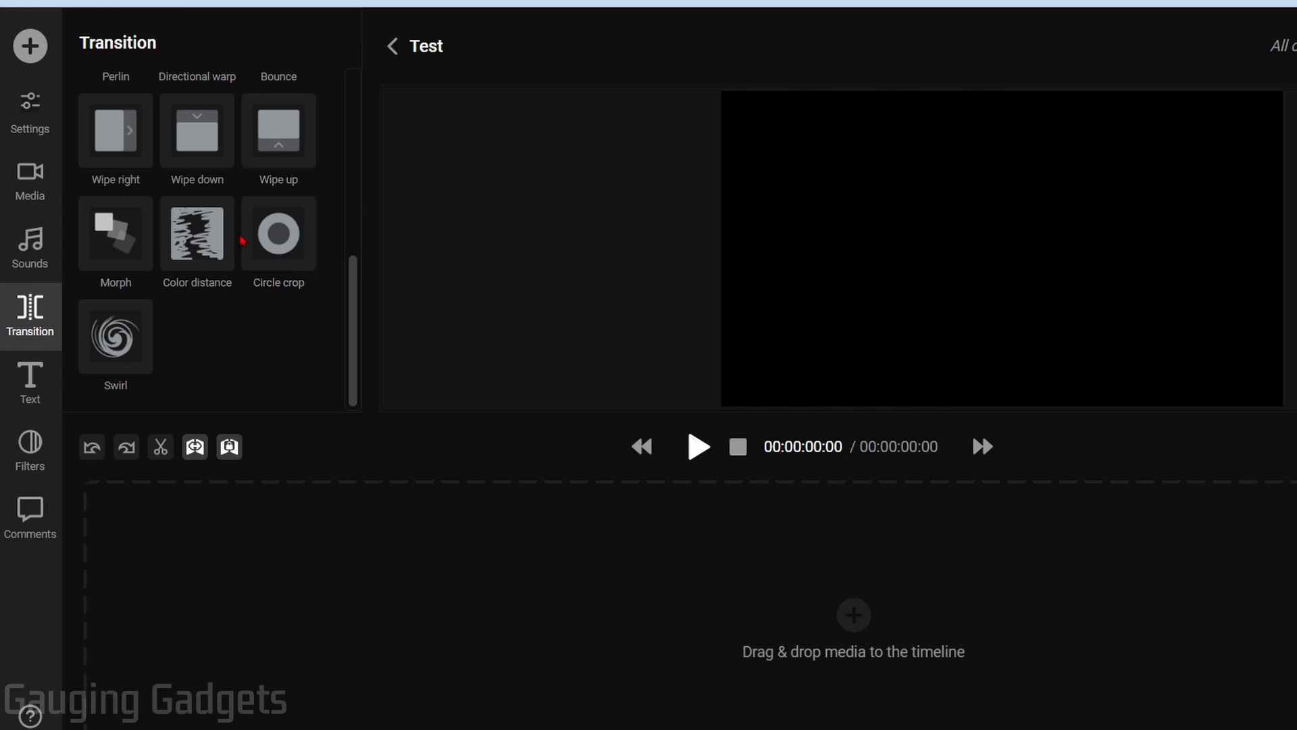
{"action": "left_click", "coordinate": [30, 382]}
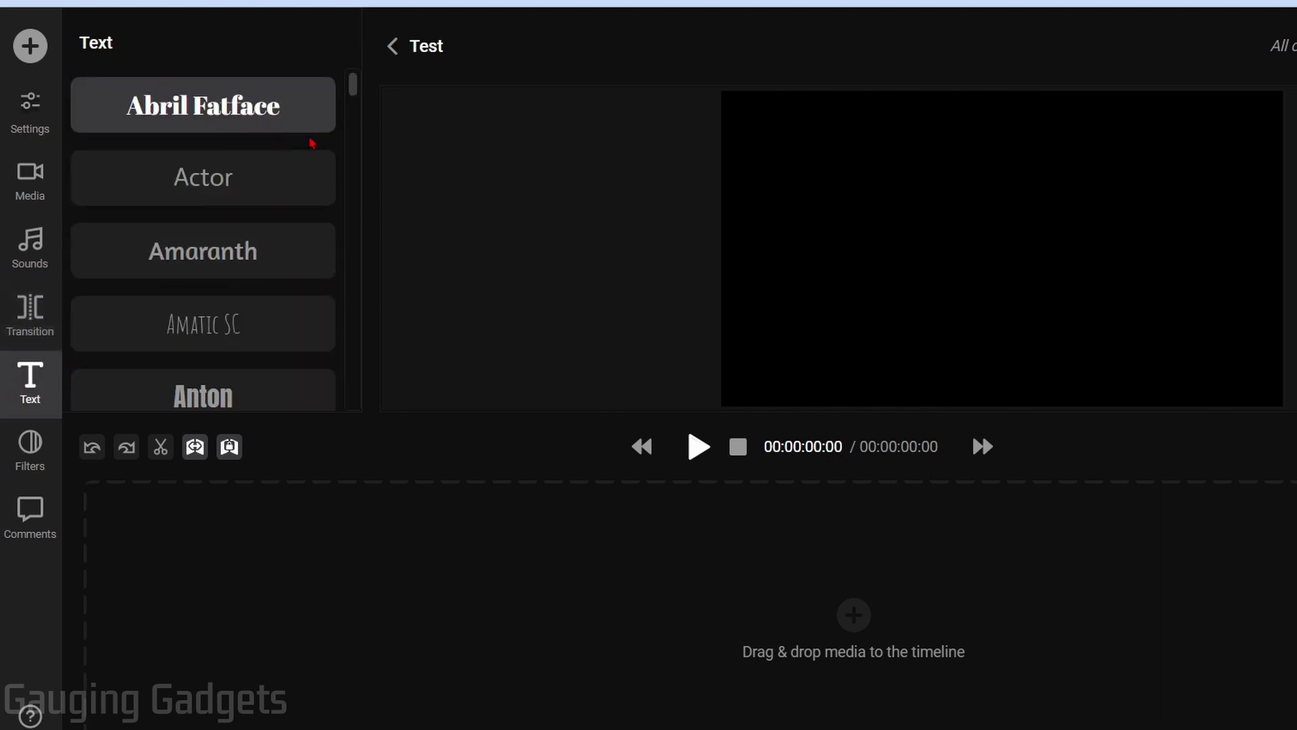
{"action": "scroll", "coordinate": [310, 156], "scroll_direction": "down", "scroll_amount": 20}
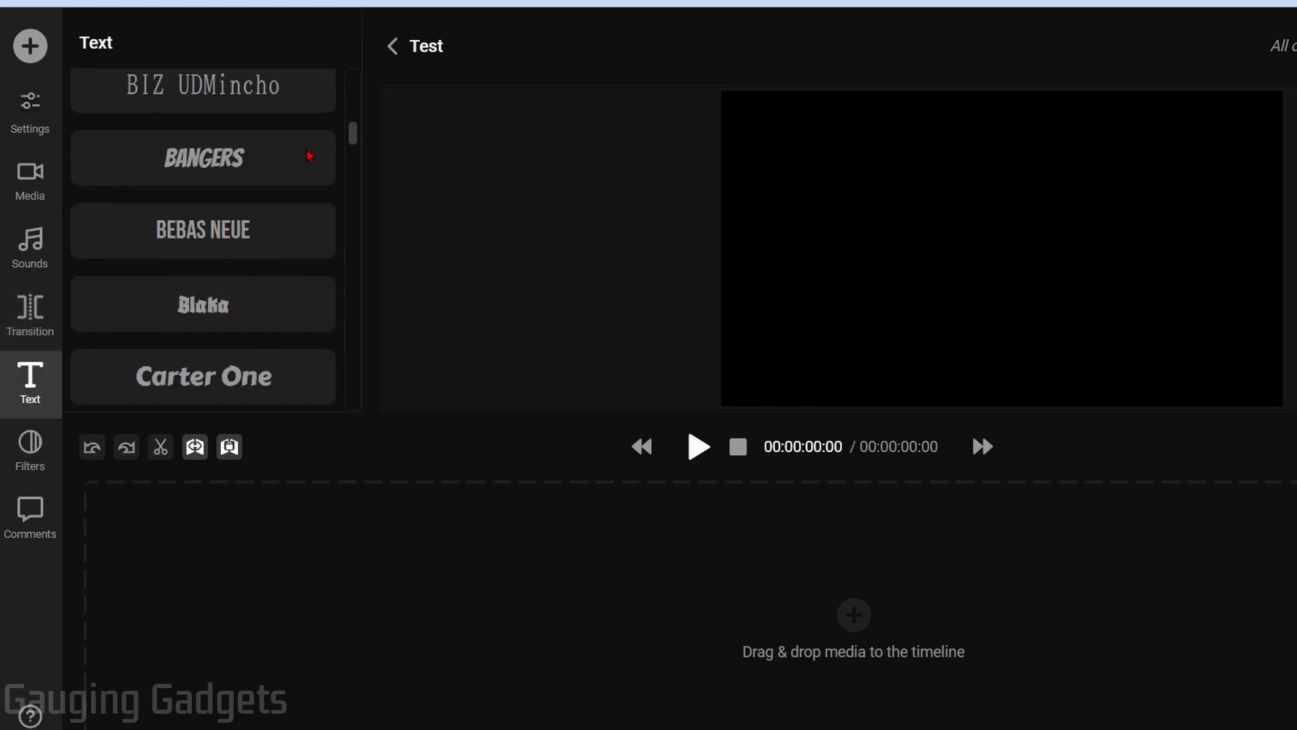
{"action": "scroll", "coordinate": [309, 157], "scroll_direction": "down", "scroll_amount": 15}
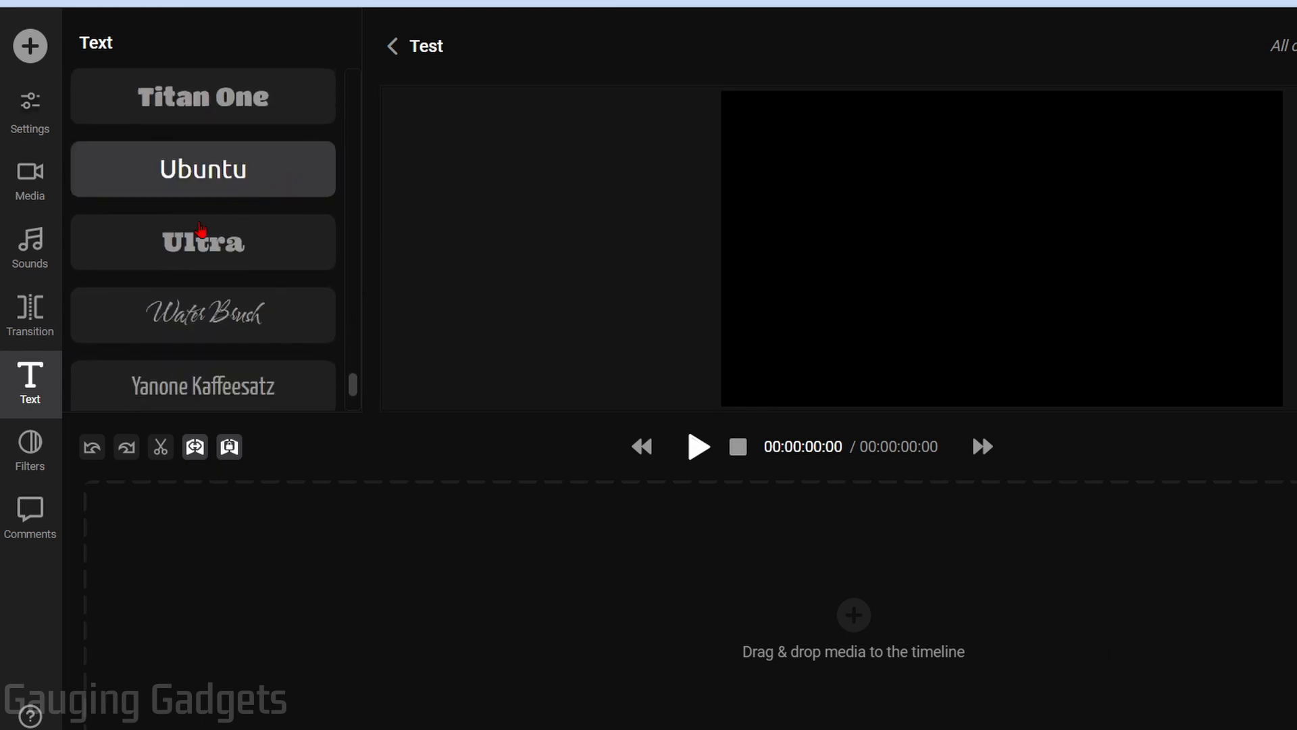
Browse the video filters and the empty comments, then return to the uploaded media
{"action": "left_click", "coordinate": [30, 443]}
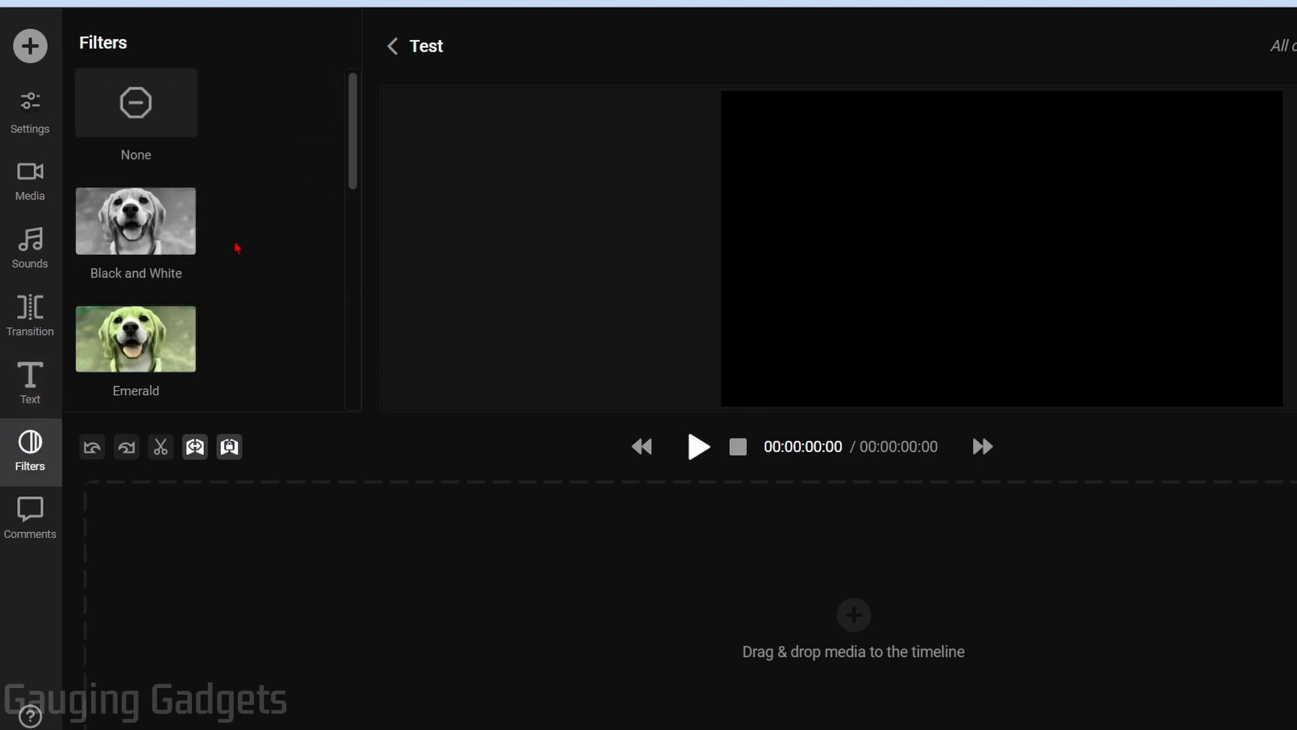
{"action": "scroll", "coordinate": [248, 244], "scroll_direction": "down", "scroll_amount": 9}
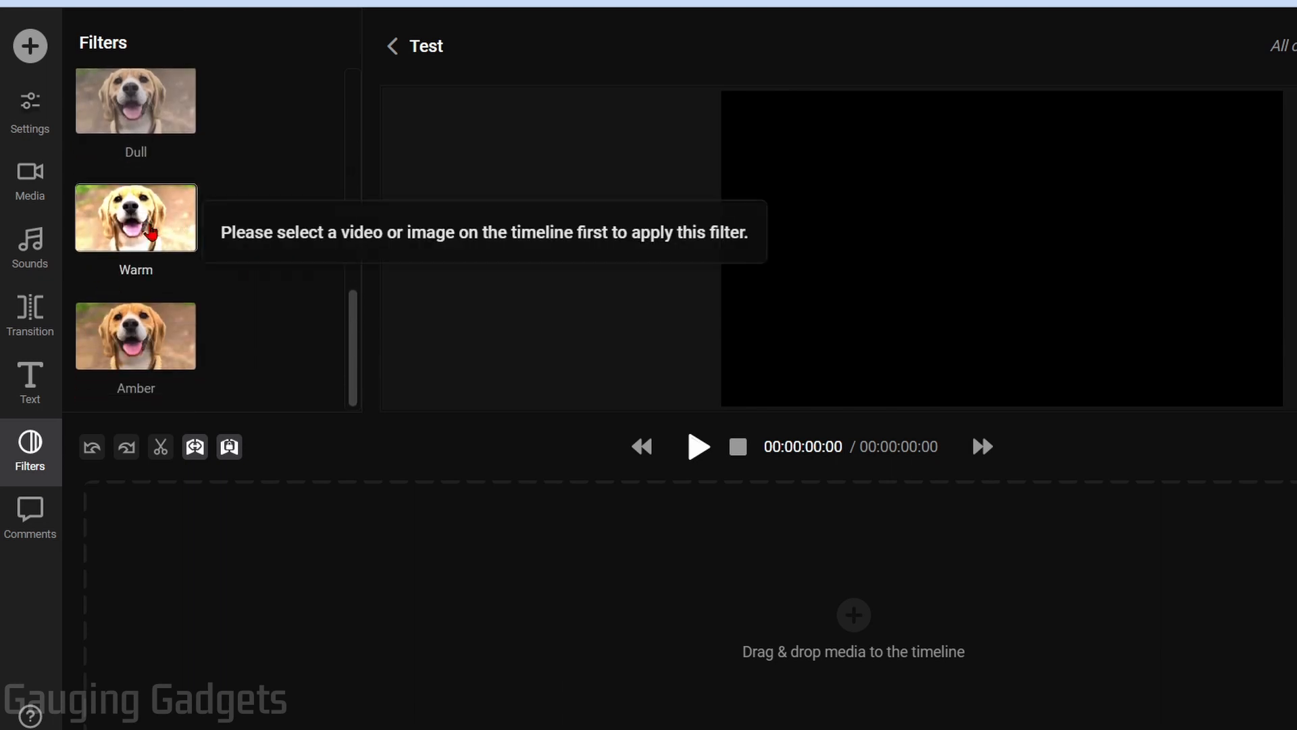
{"action": "scroll", "coordinate": [288, 362], "scroll_direction": "up", "scroll_amount": 9}
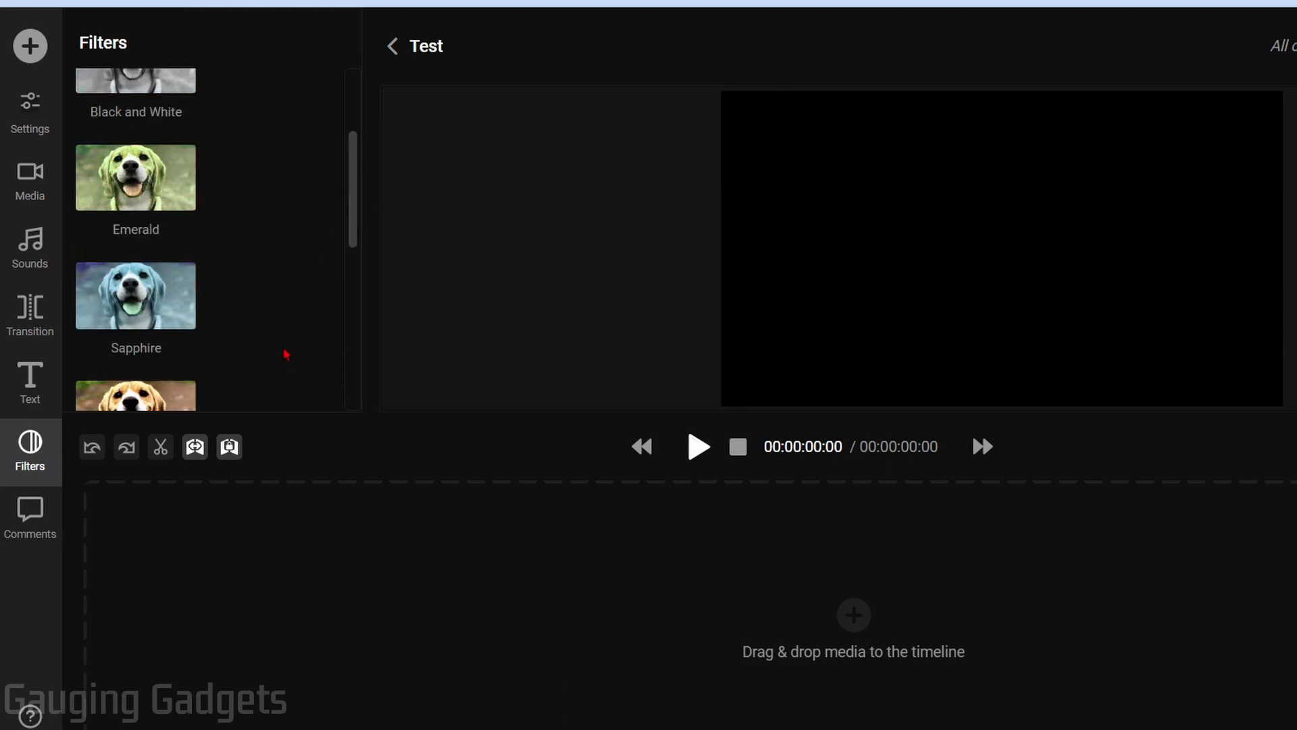
{"action": "left_click", "coordinate": [31, 527]}
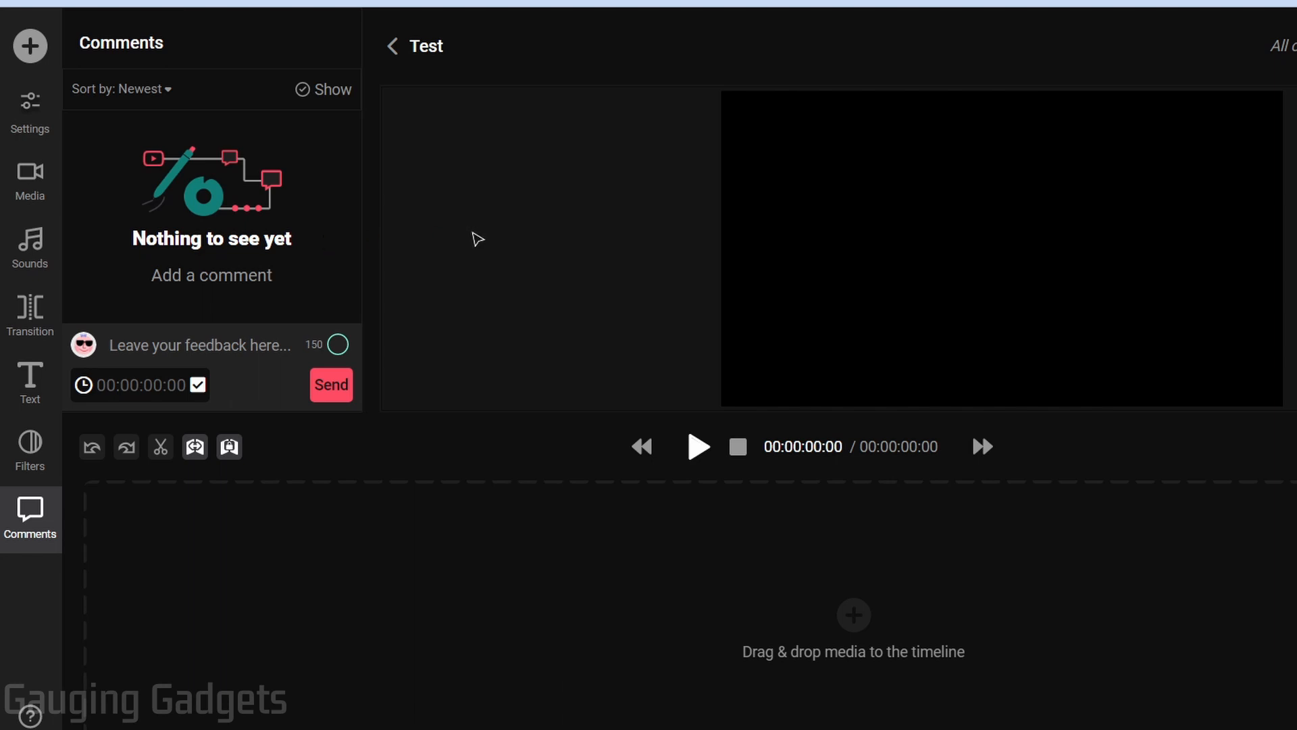
{"action": "left_click", "coordinate": [29, 179]}
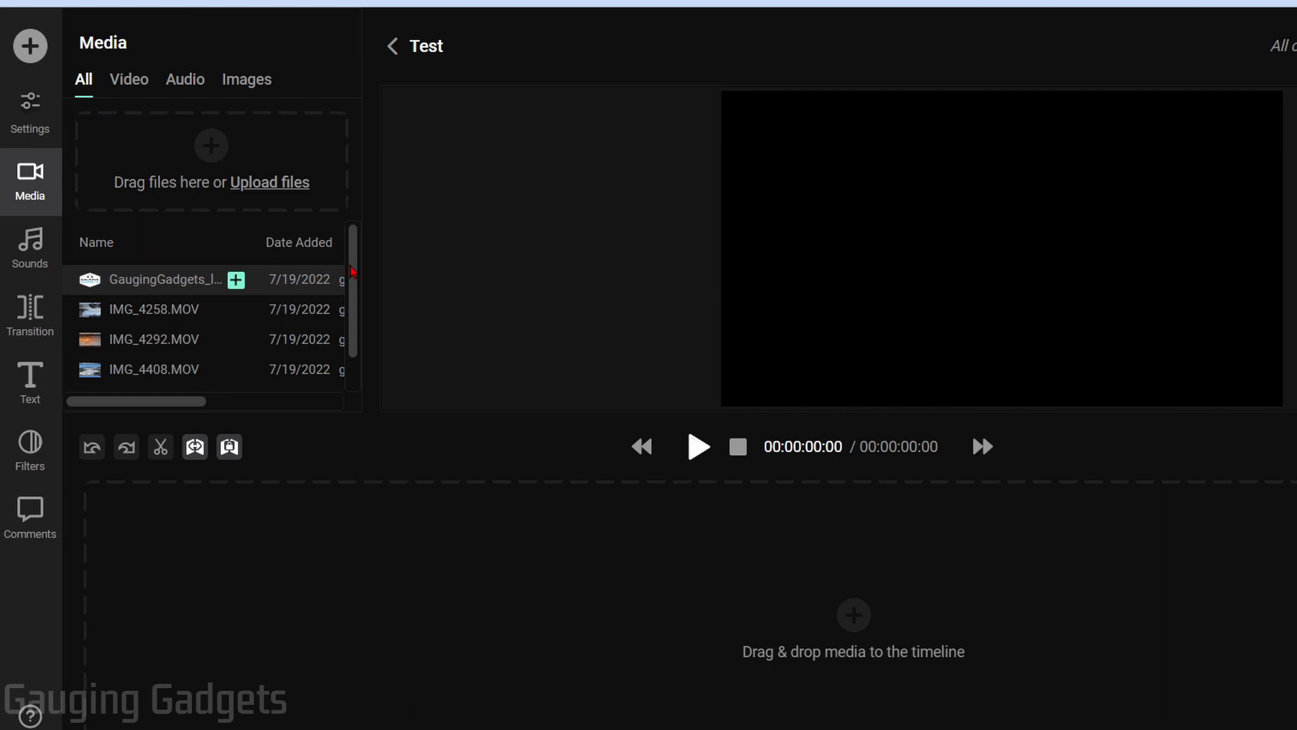
Add IMG_4258.MOV to the timeline, move the playhead to about 2.7 s, and select the clip
{"action": "left_click_drag", "start_coordinate": [353, 278], "coordinate": [353, 308]}
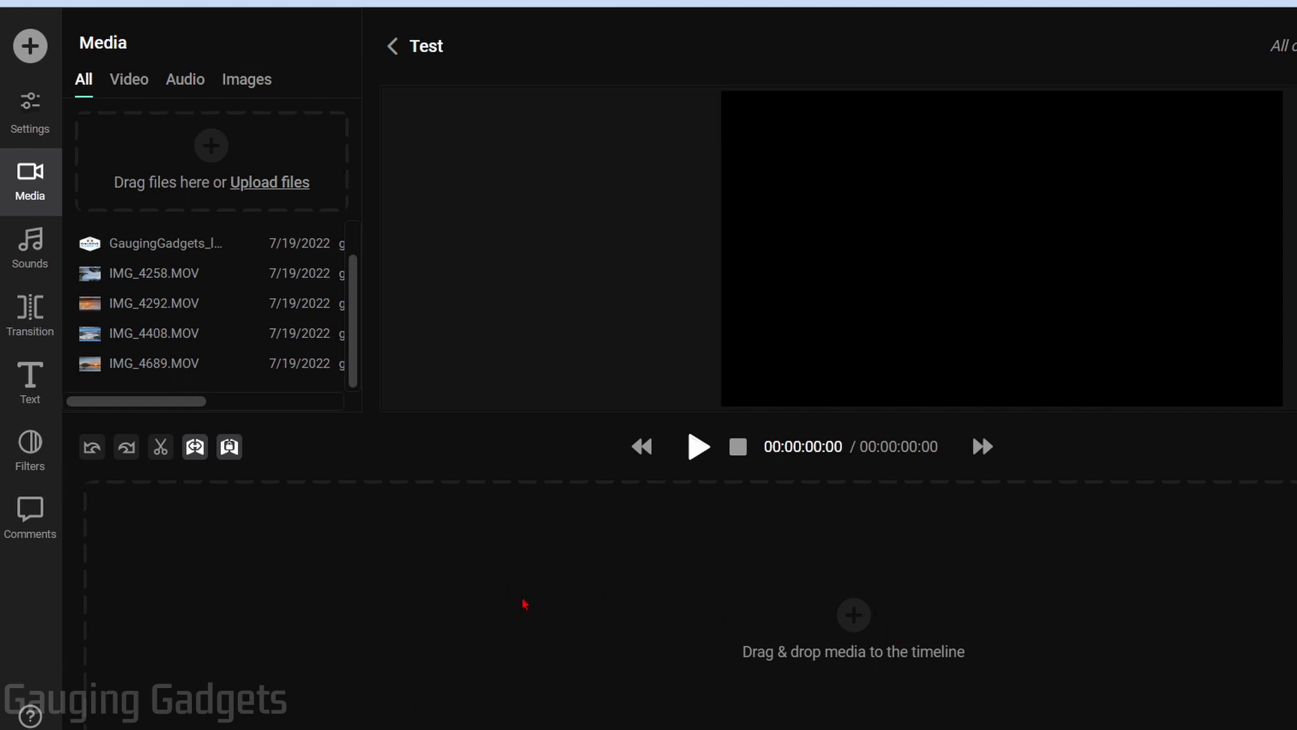
{"action": "mouse_move", "coordinate": [138, 277]}
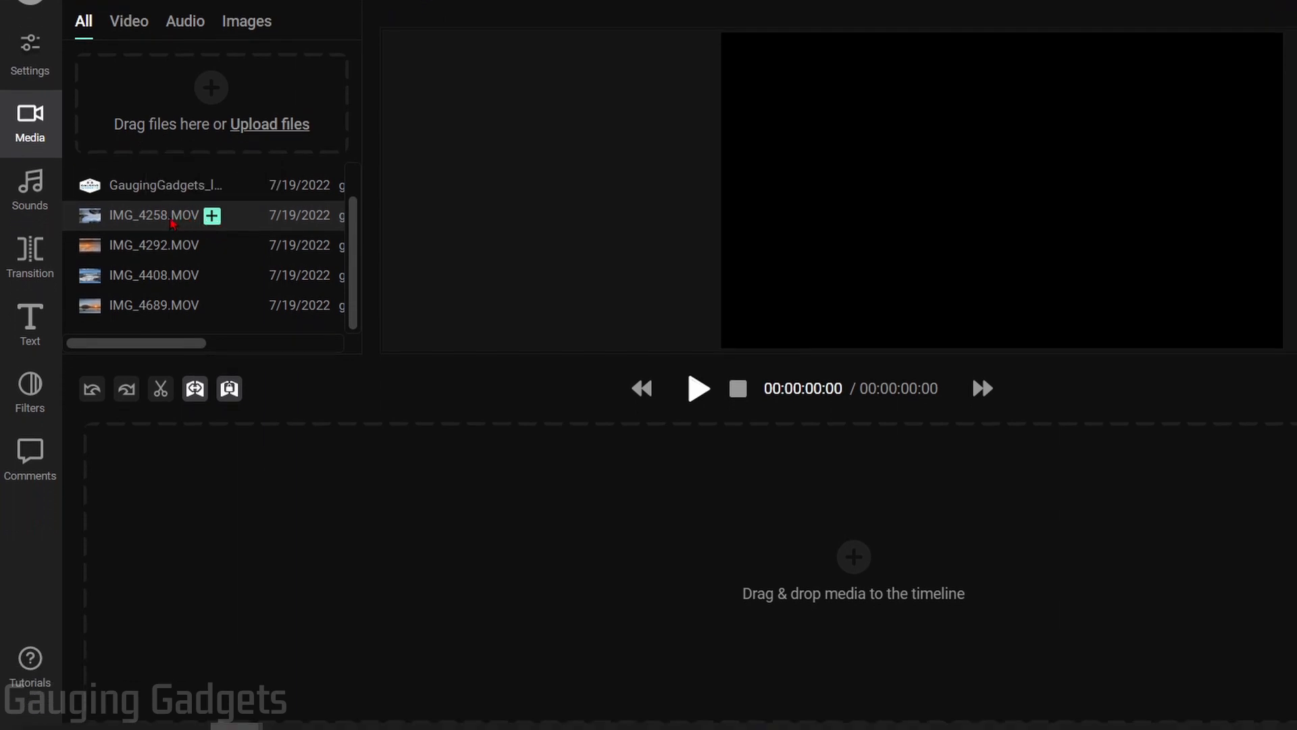
{"action": "left_click_drag", "start_coordinate": [174, 230], "coordinate": [249, 504]}
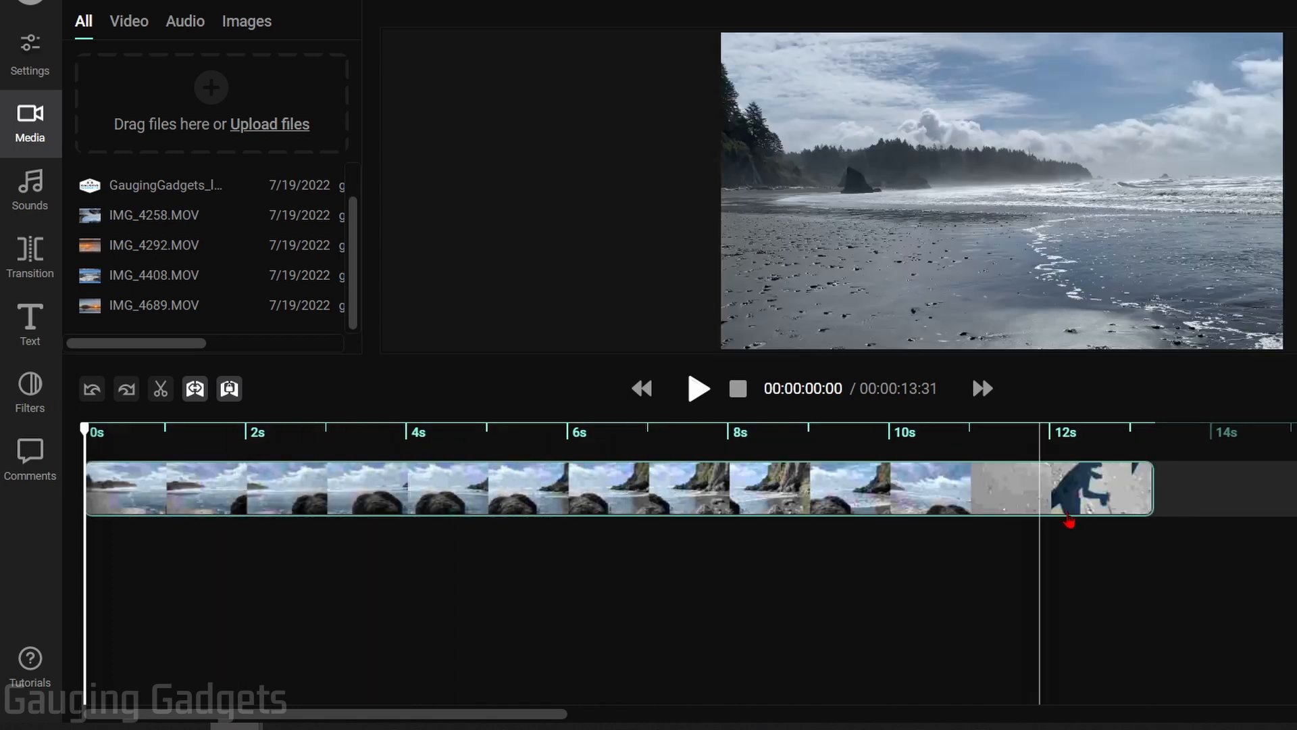
{"action": "left_click", "coordinate": [159, 431]}
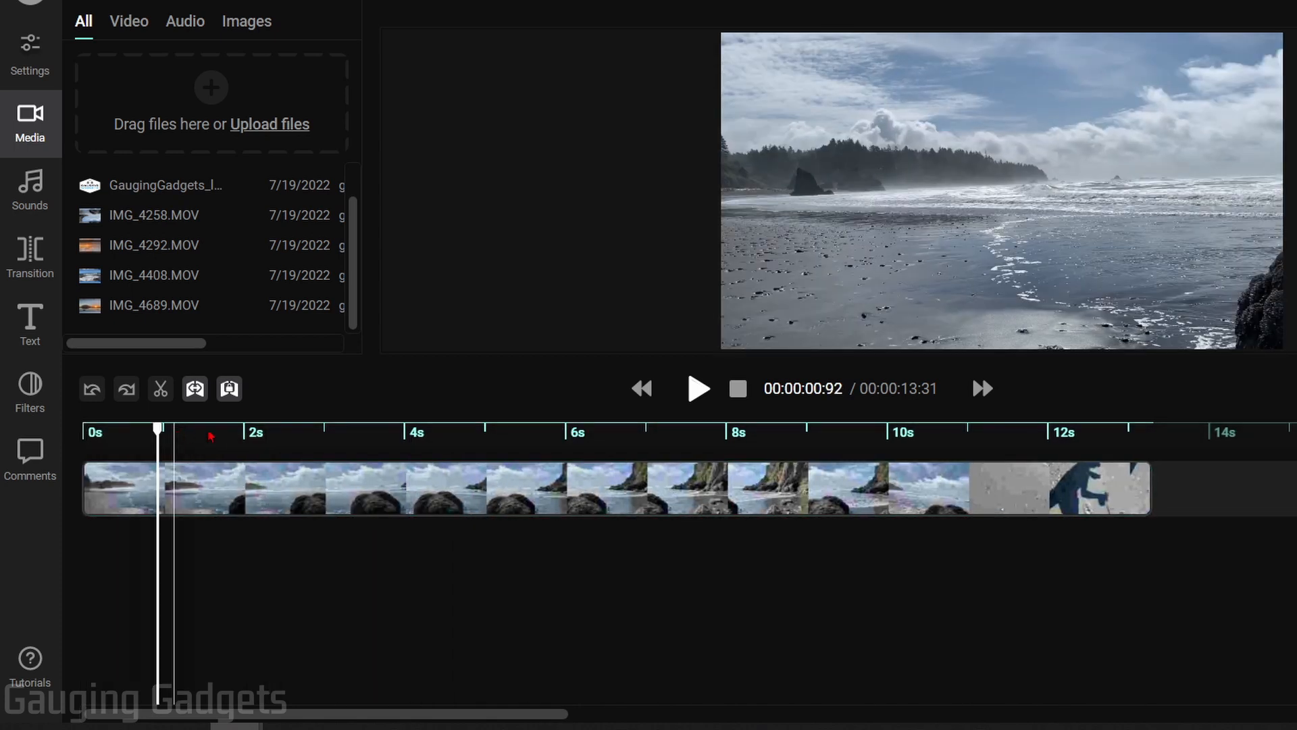
{"action": "left_click", "coordinate": [300, 431]}
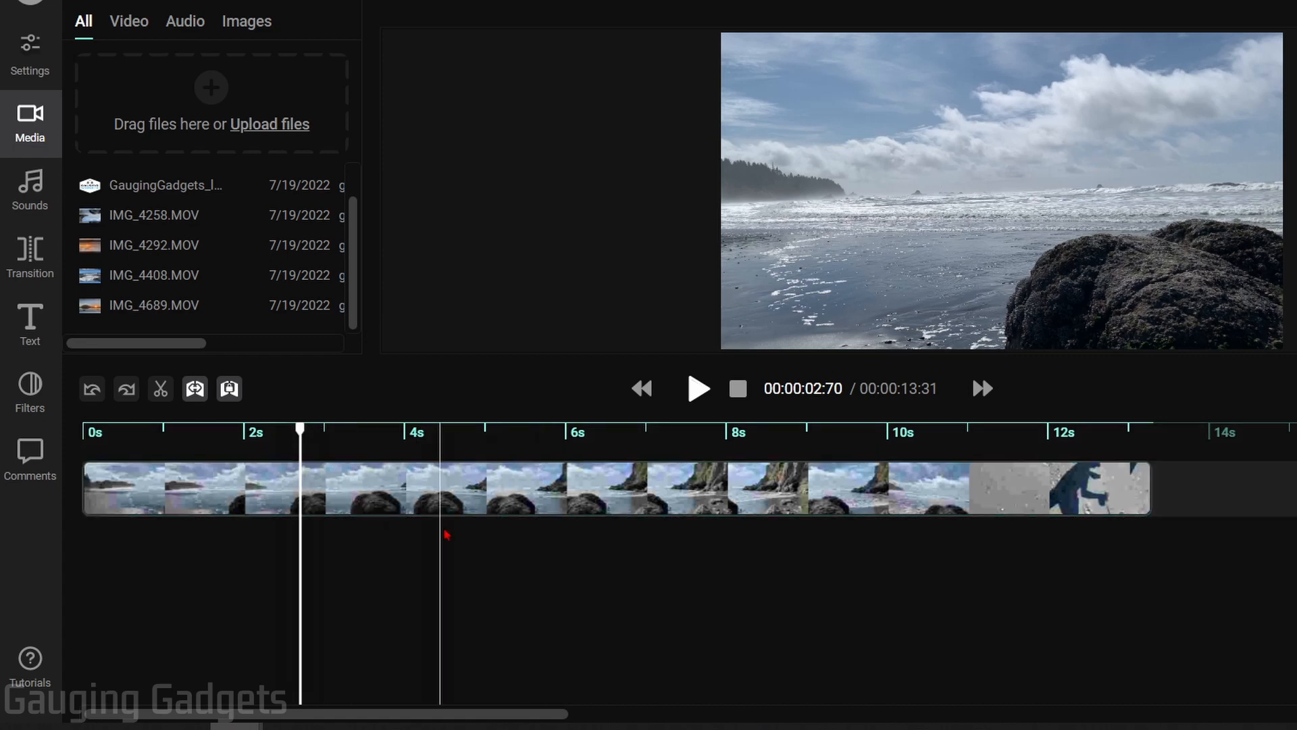
{"action": "left_click", "coordinate": [520, 486]}
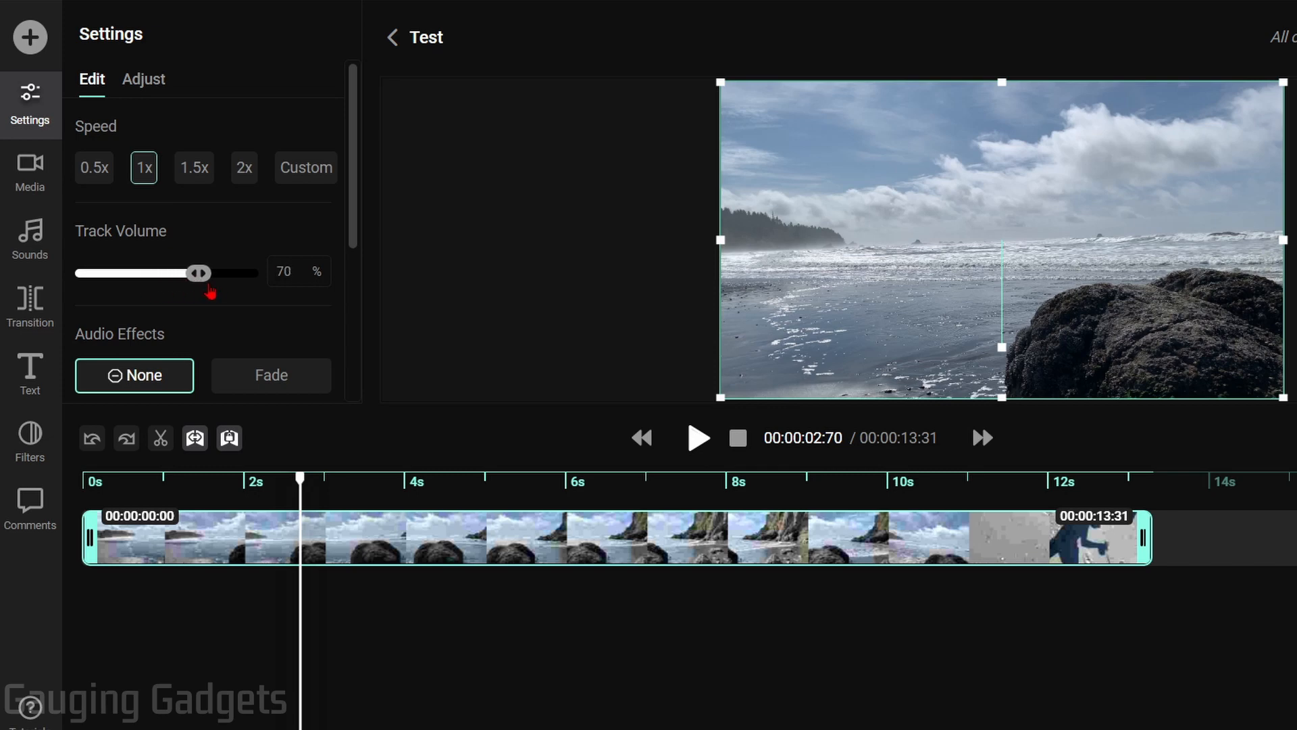
Apply a Fade In animation to the beach clip and preview it from the start
{"action": "scroll", "coordinate": [255, 271], "scroll_direction": "down", "scroll_amount": 4}
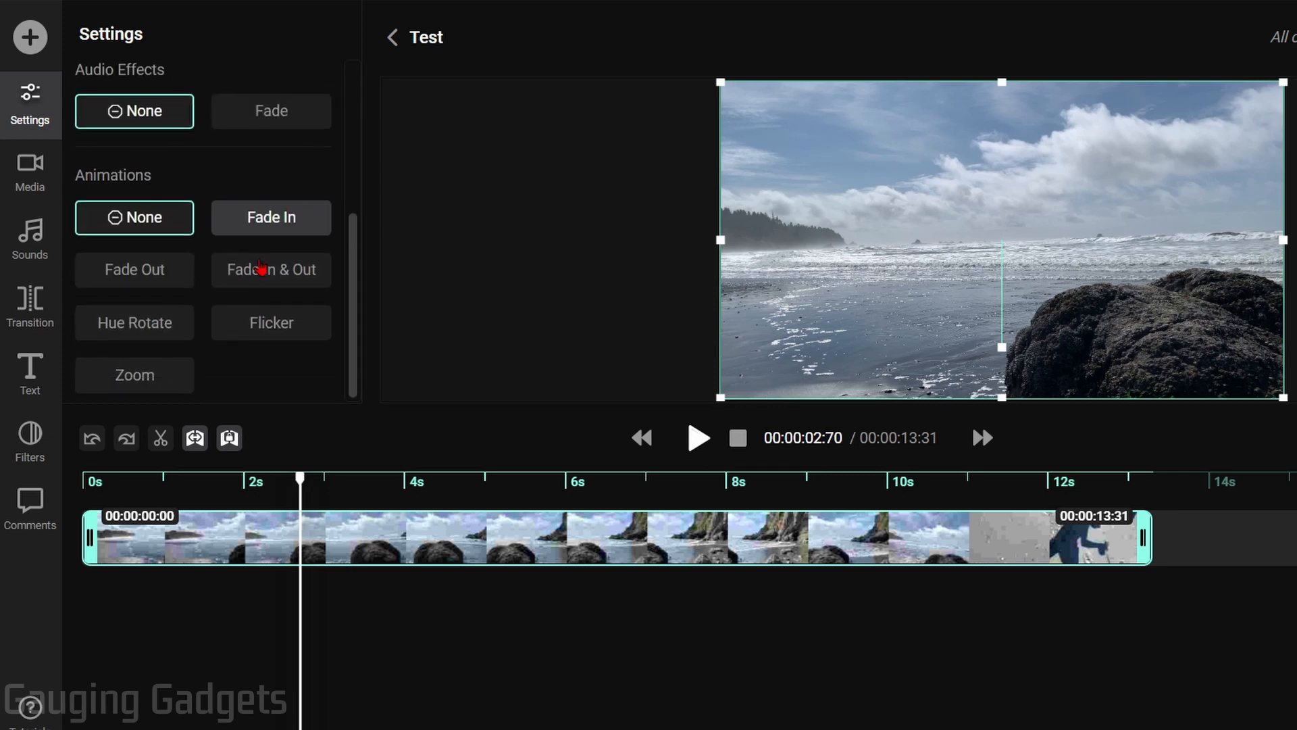
{"action": "scroll", "coordinate": [257, 260], "scroll_direction": "up", "scroll_amount": 2}
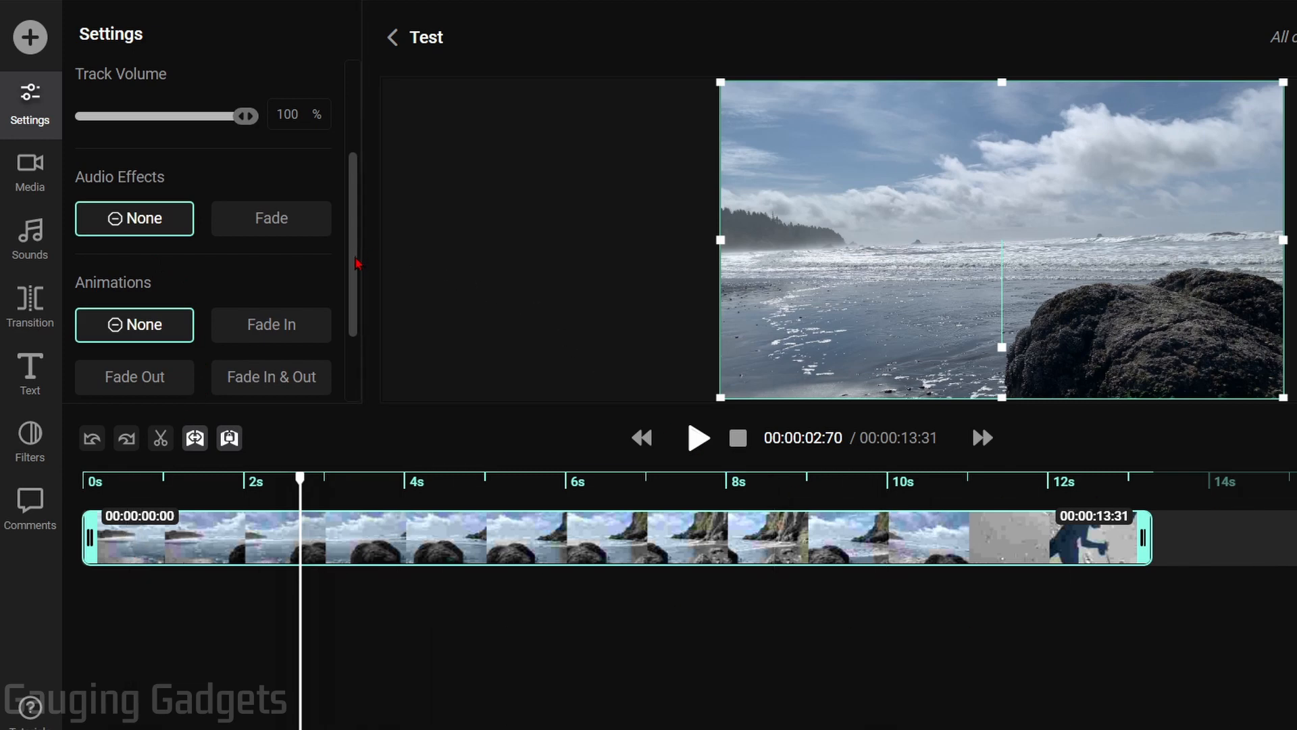
{"action": "left_click_drag", "start_coordinate": [359, 260], "coordinate": [358, 376]}
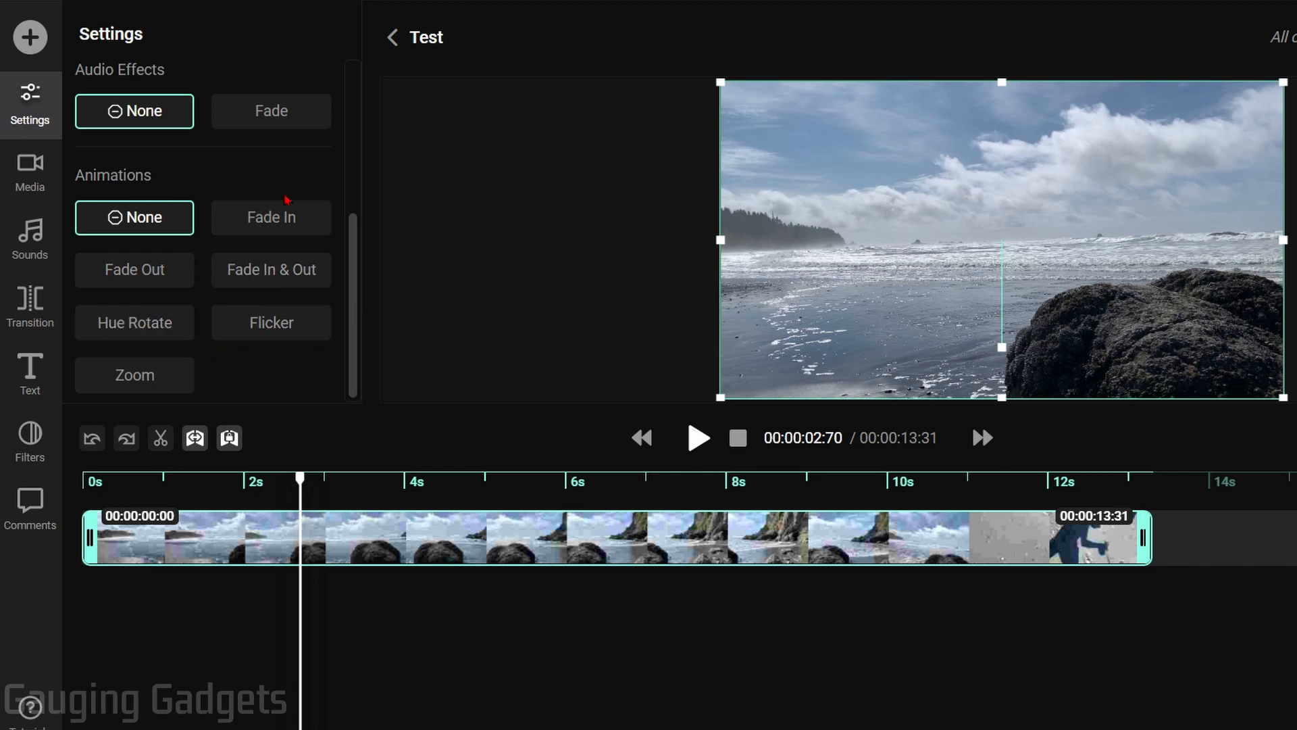
{"action": "left_click", "coordinate": [272, 220]}
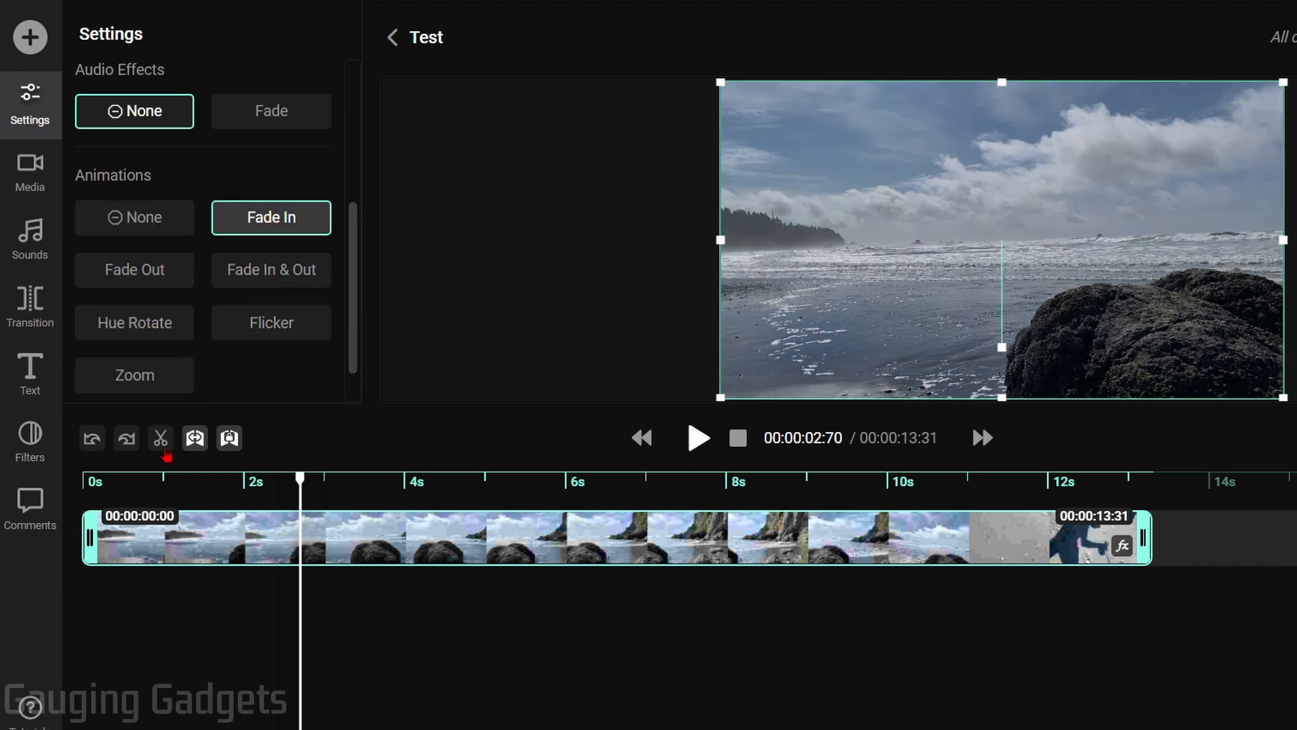
{"action": "left_click", "coordinate": [83, 483]}
{"action": "left_click", "coordinate": [698, 439]}
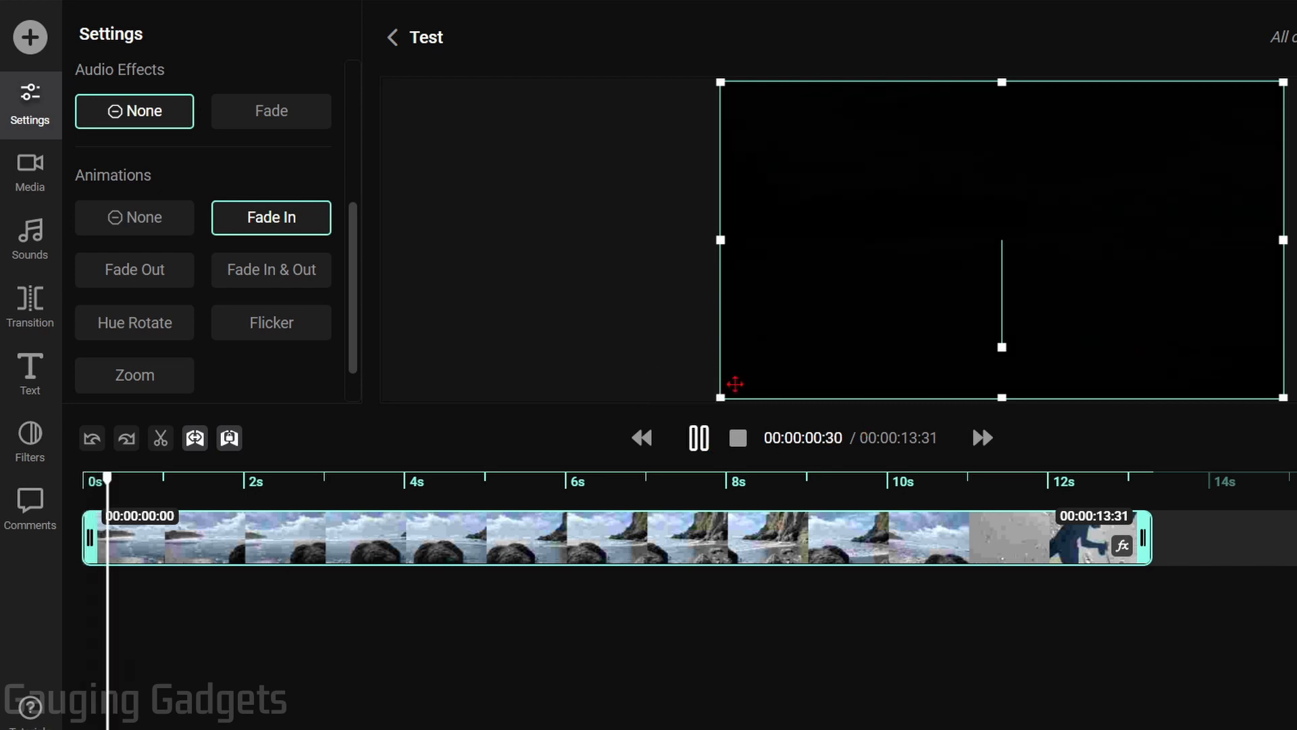
{"action": "left_click", "coordinate": [698, 439]}
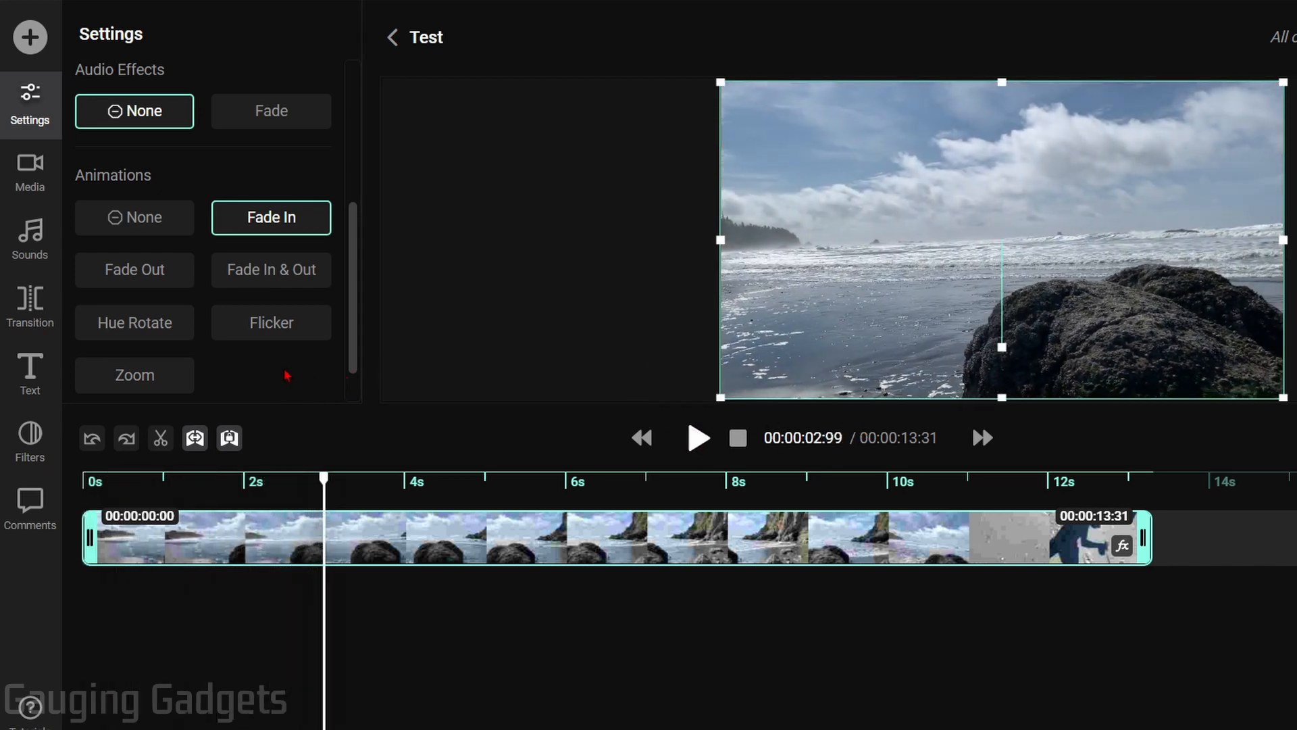
Switch to a Zoom animation ending on the upper-right sky and preview it
{"action": "left_click", "coordinate": [138, 385]}
{"action": "scroll", "coordinate": [252, 356], "scroll_direction": "down", "scroll_amount": 3}
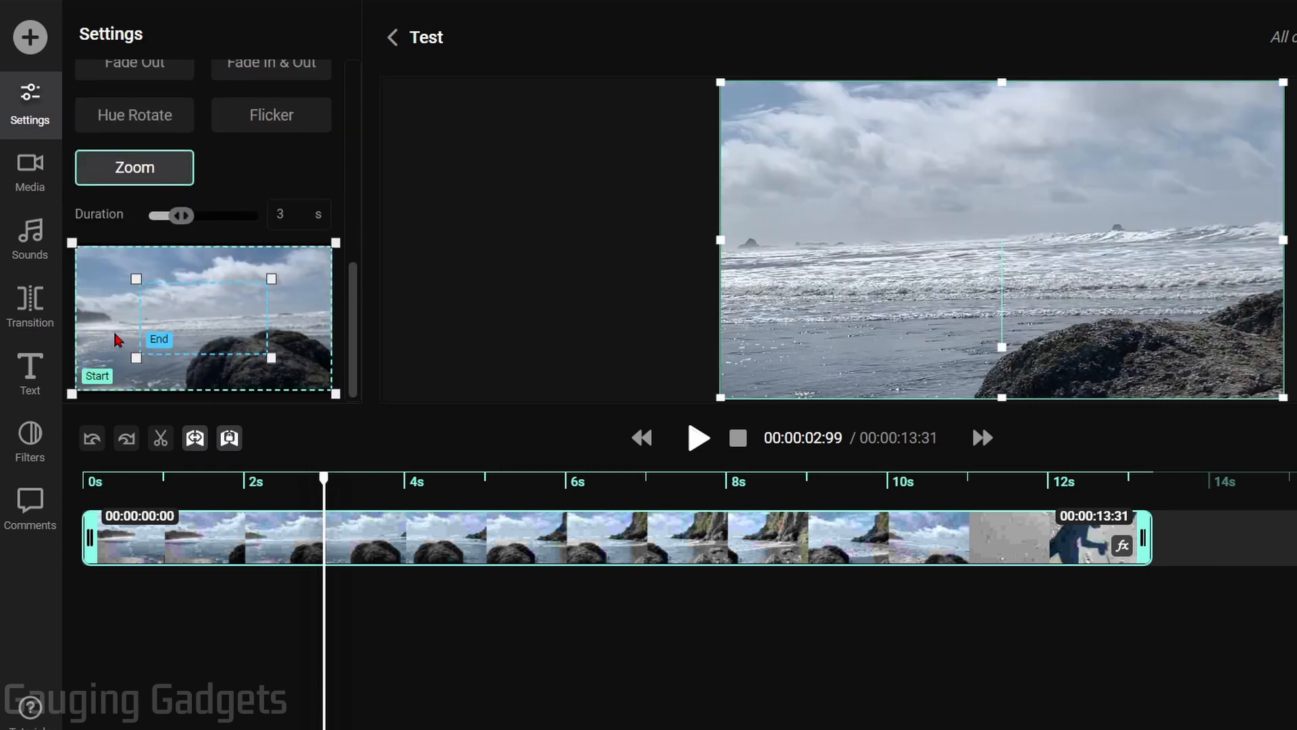
{"action": "left_click_drag", "start_coordinate": [230, 338], "coordinate": [218, 236]}
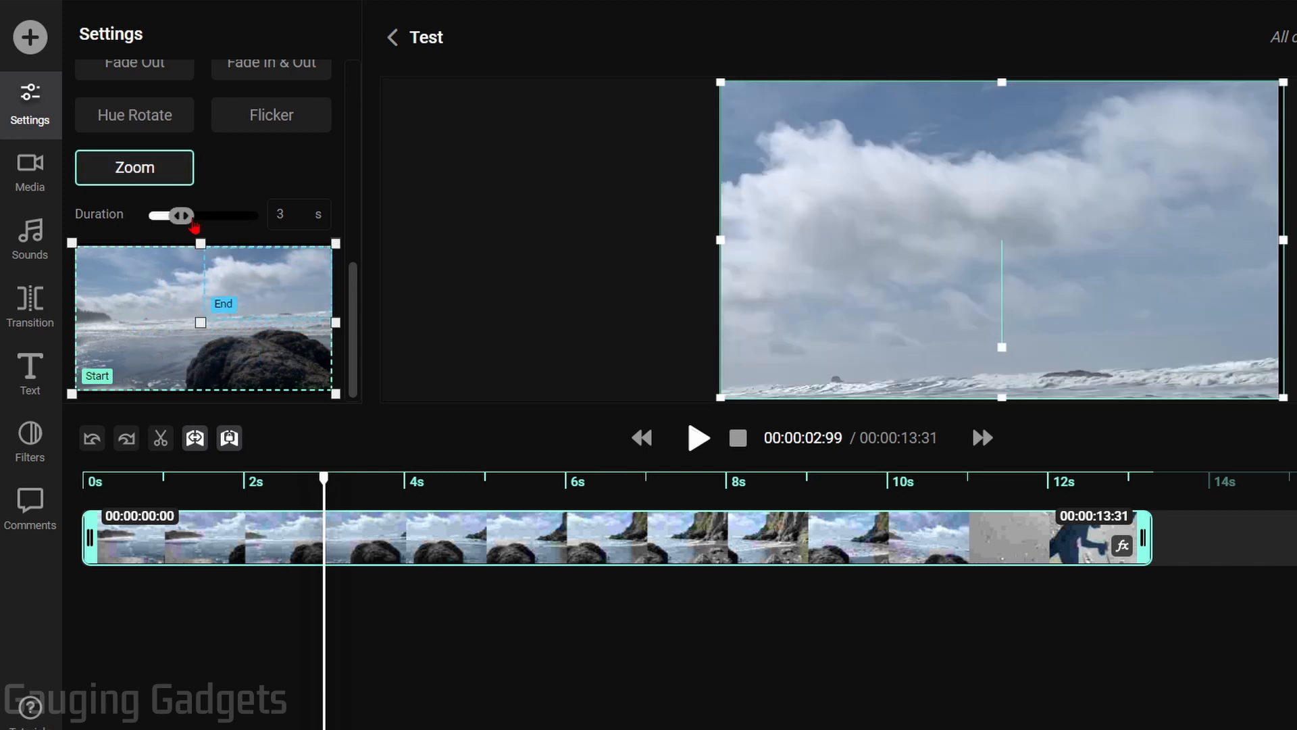
{"action": "left_click", "coordinate": [92, 480]}
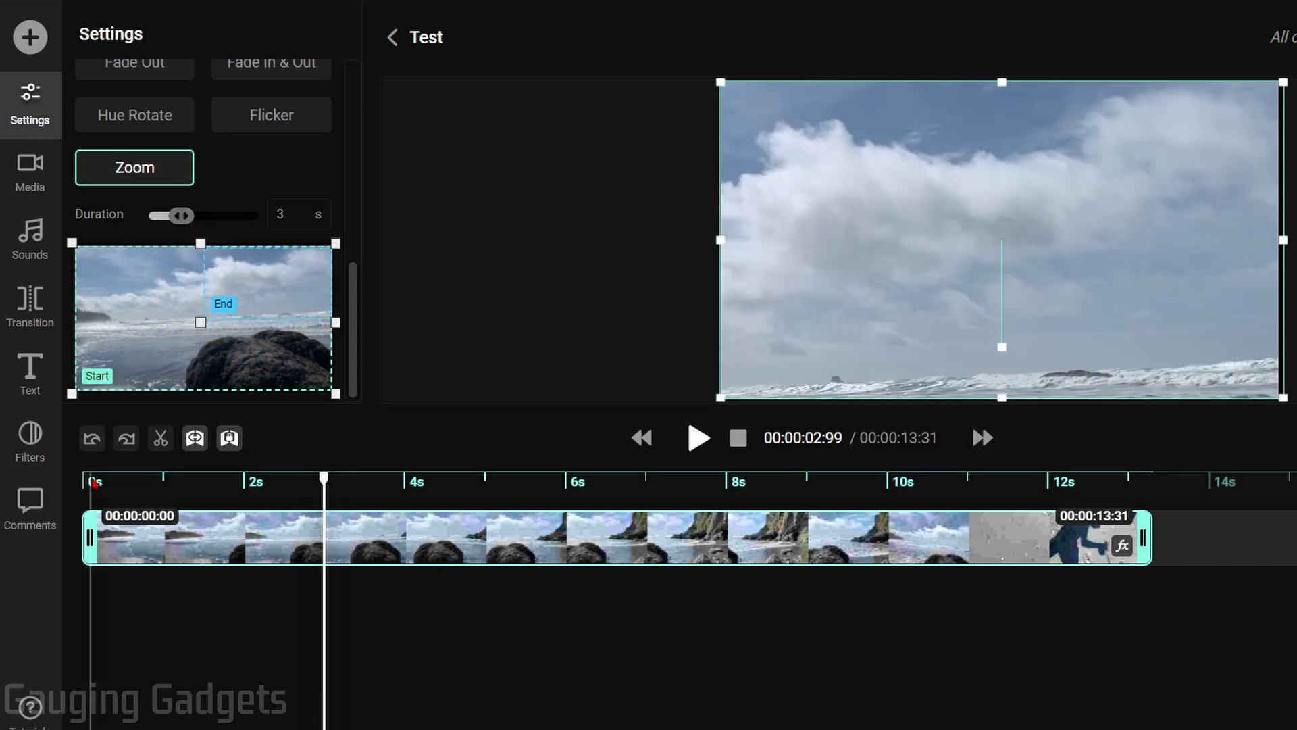
{"action": "left_click", "coordinate": [697, 438]}
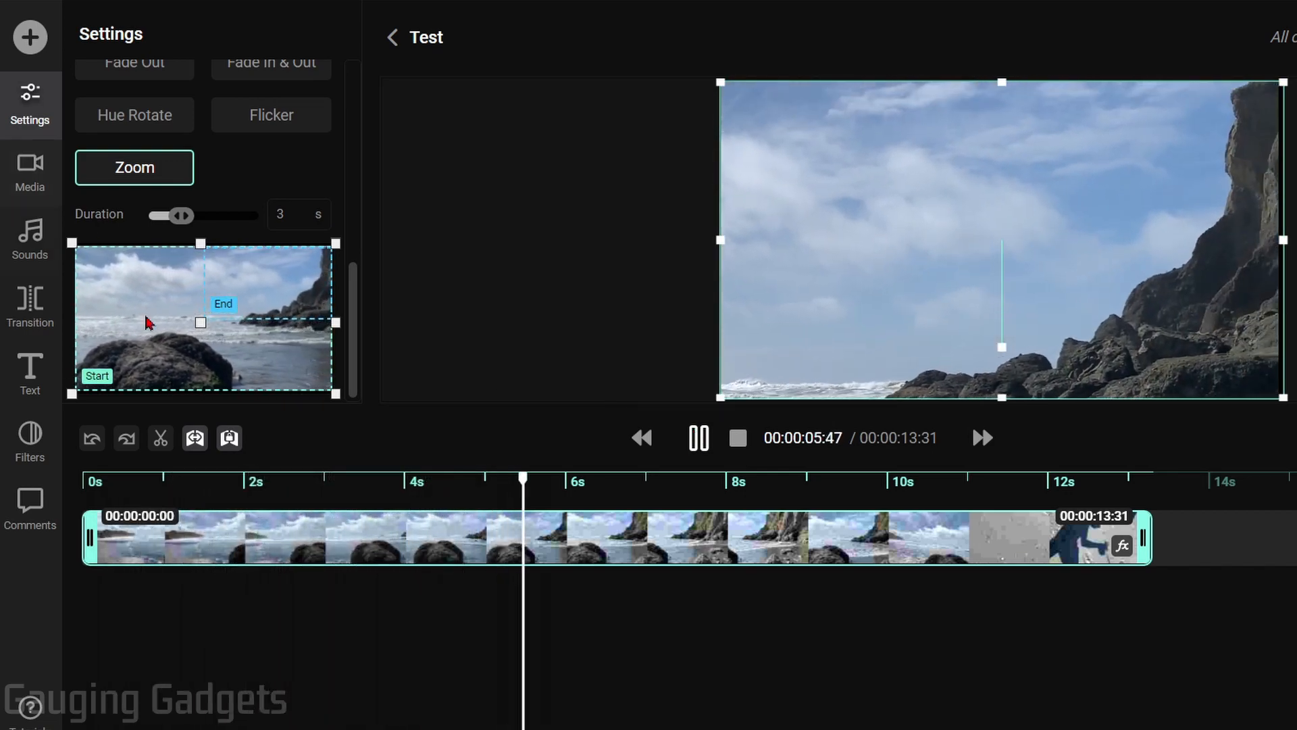
{"action": "left_click", "coordinate": [698, 438]}
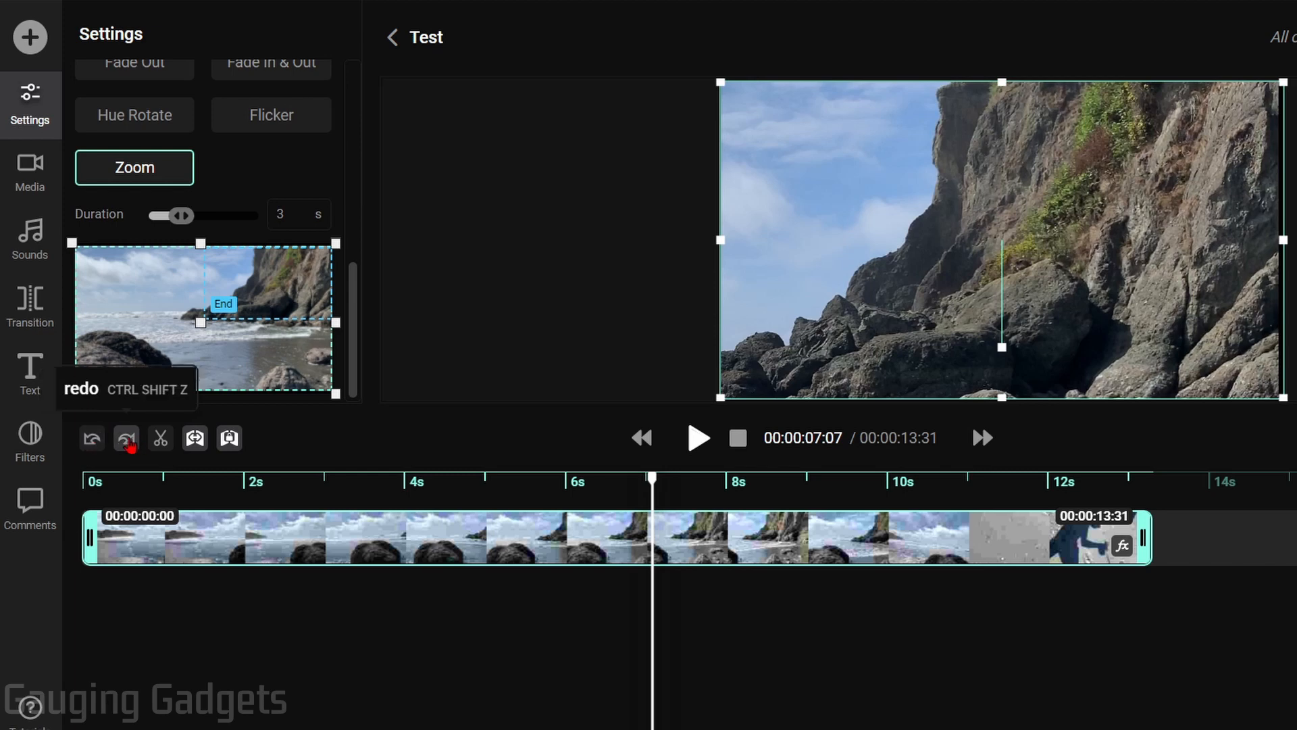
Undo back to no animation and show the clip's Adjust settings
{"action": "left_click", "coordinate": [95, 443]}
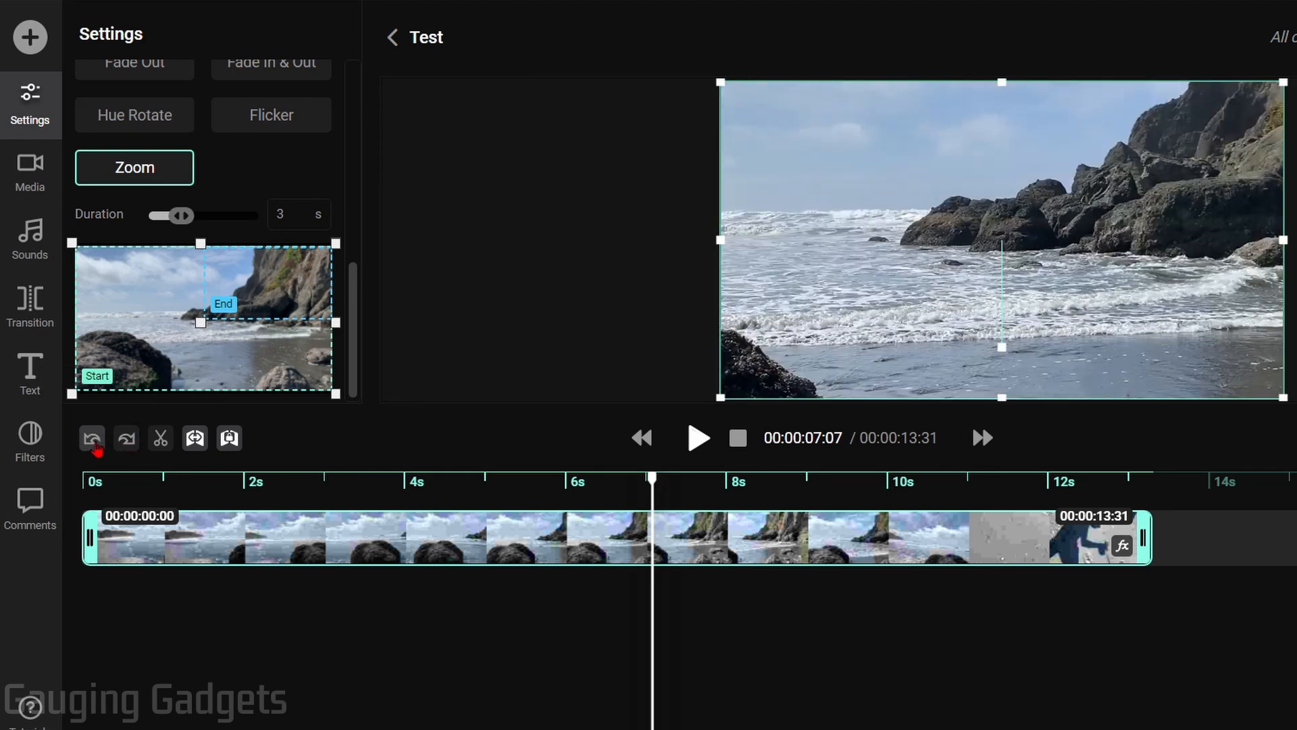
{"action": "left_click", "coordinate": [95, 444]}
{"action": "left_click", "coordinate": [93, 440]}
{"action": "left_click", "coordinate": [94, 440]}
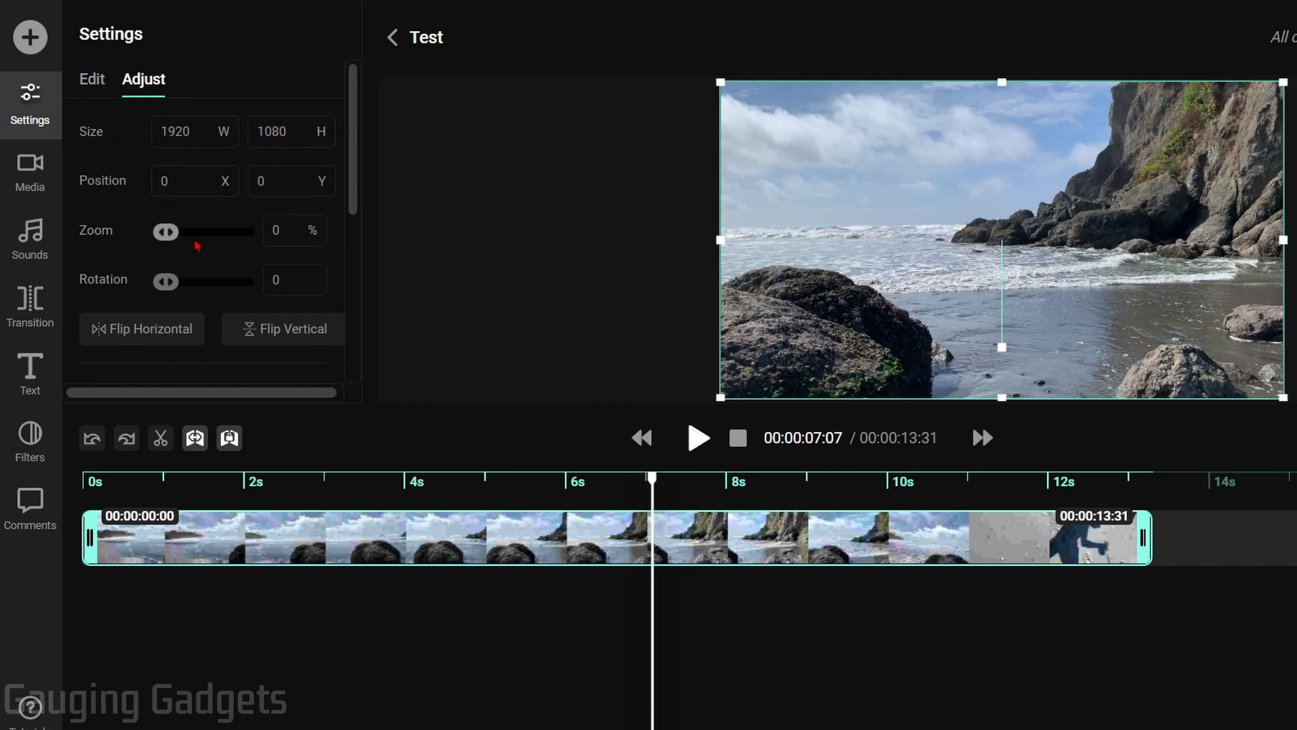
Try contrast 118, brightness 155 and hue 66°, then reset the color correction to defaults
{"action": "scroll", "coordinate": [196, 245], "scroll_direction": "down", "scroll_amount": 5}
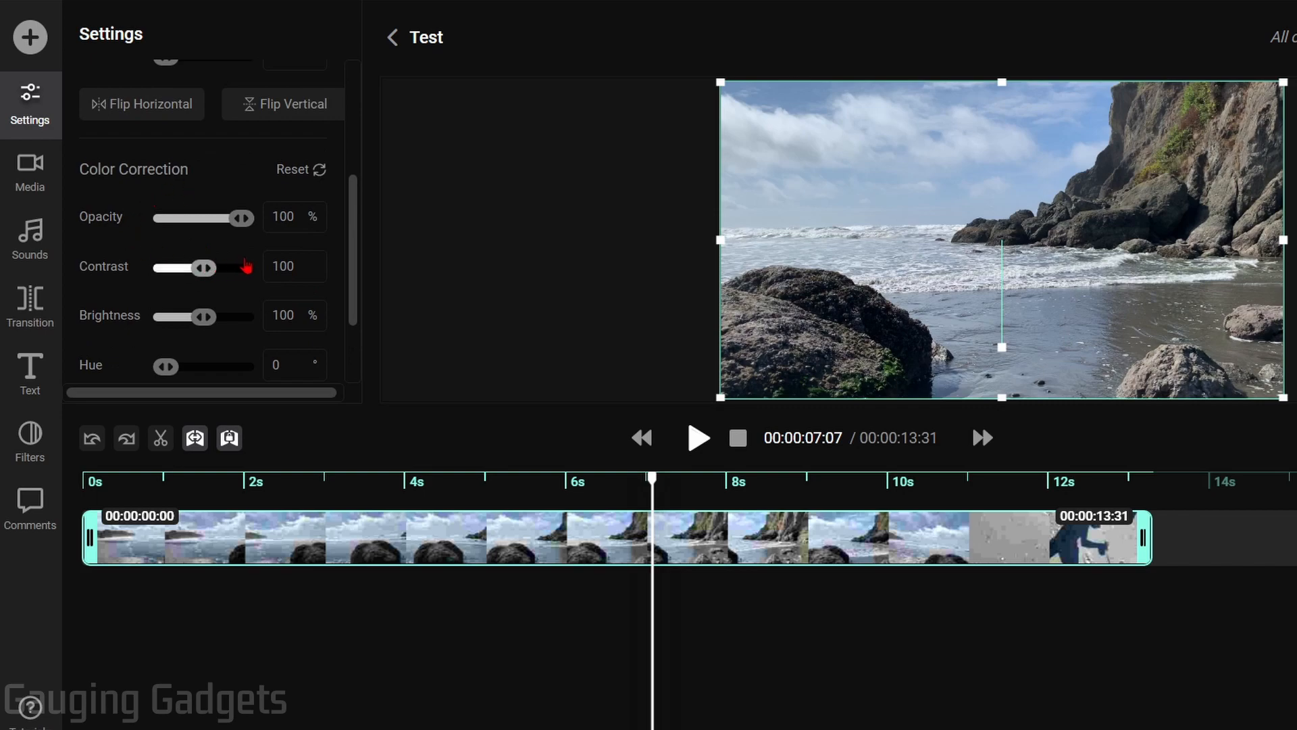
{"action": "left_click_drag", "start_coordinate": [247, 267], "coordinate": [211, 267]}
{"action": "mouse_move", "coordinate": [203, 316]}
{"action": "left_mouse_down"}
{"action": "mouse_move", "coordinate": [227, 316]}
{"action": "mouse_move", "coordinate": [198, 315]}
{"action": "left_mouse_up"}
{"action": "left_click_drag", "start_coordinate": [179, 380], "coordinate": [230, 368]}
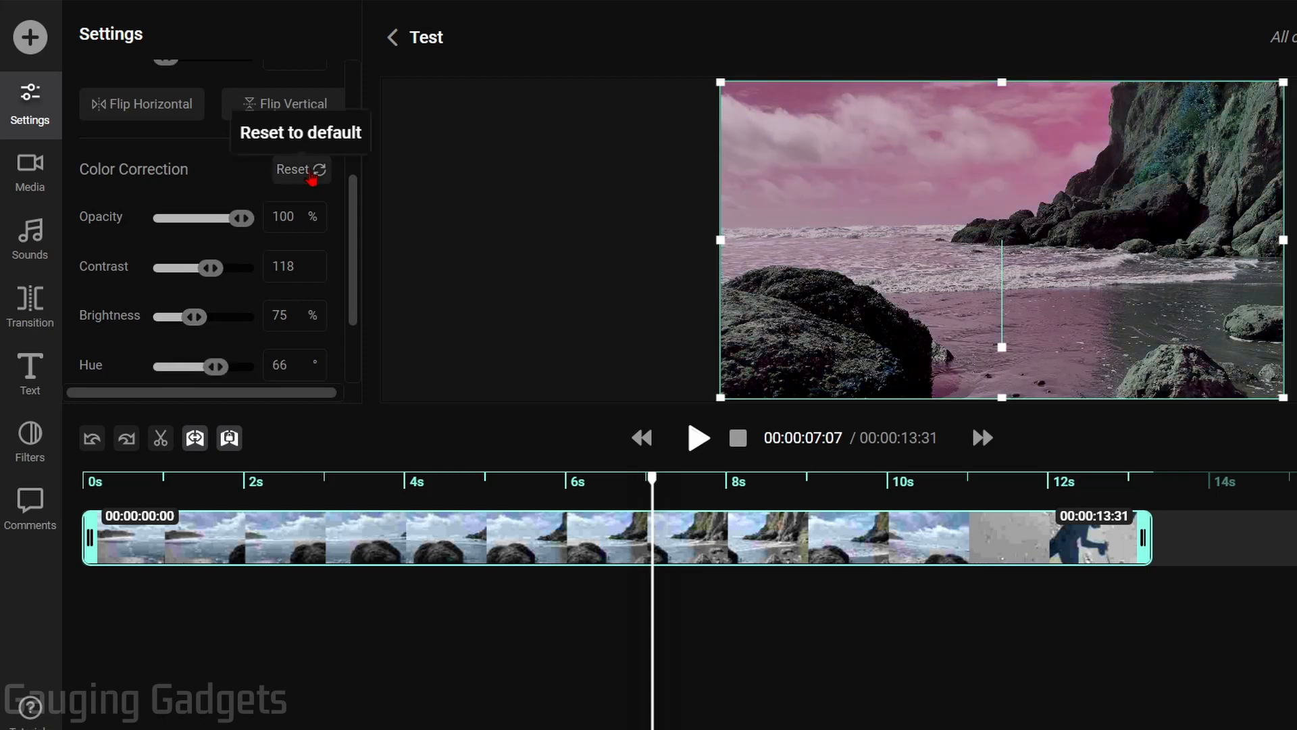
{"action": "left_click", "coordinate": [311, 177]}
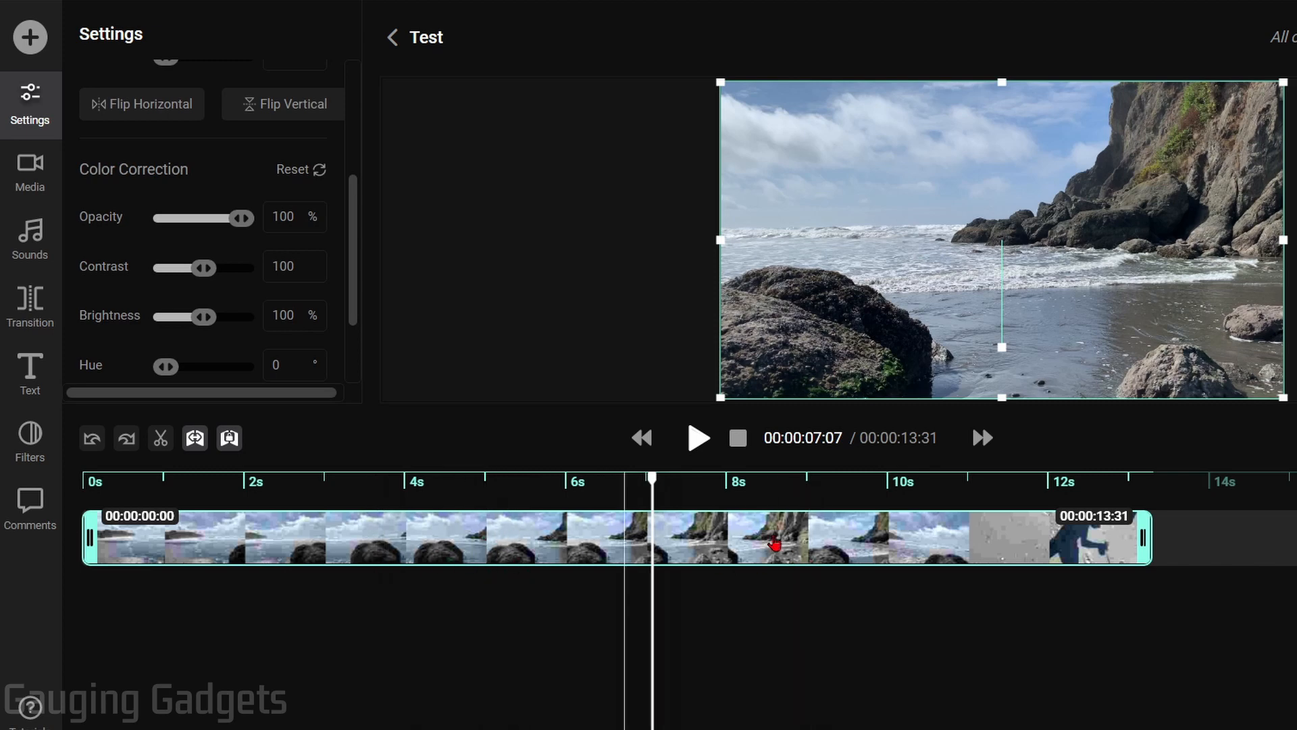
Detach the beach clip's audio, shift it, delete that audio track, and reselect the video clip
{"action": "right_click", "coordinate": [394, 541]}
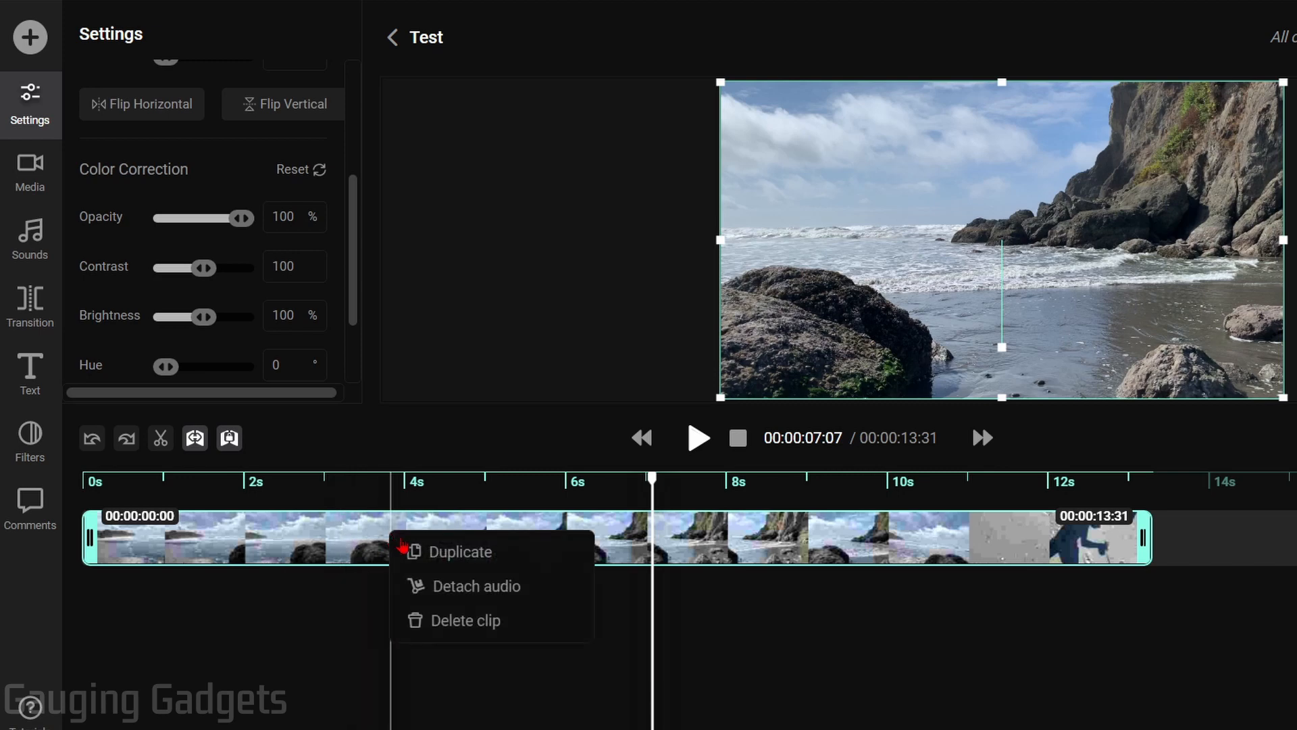
{"action": "left_click", "coordinate": [437, 585]}
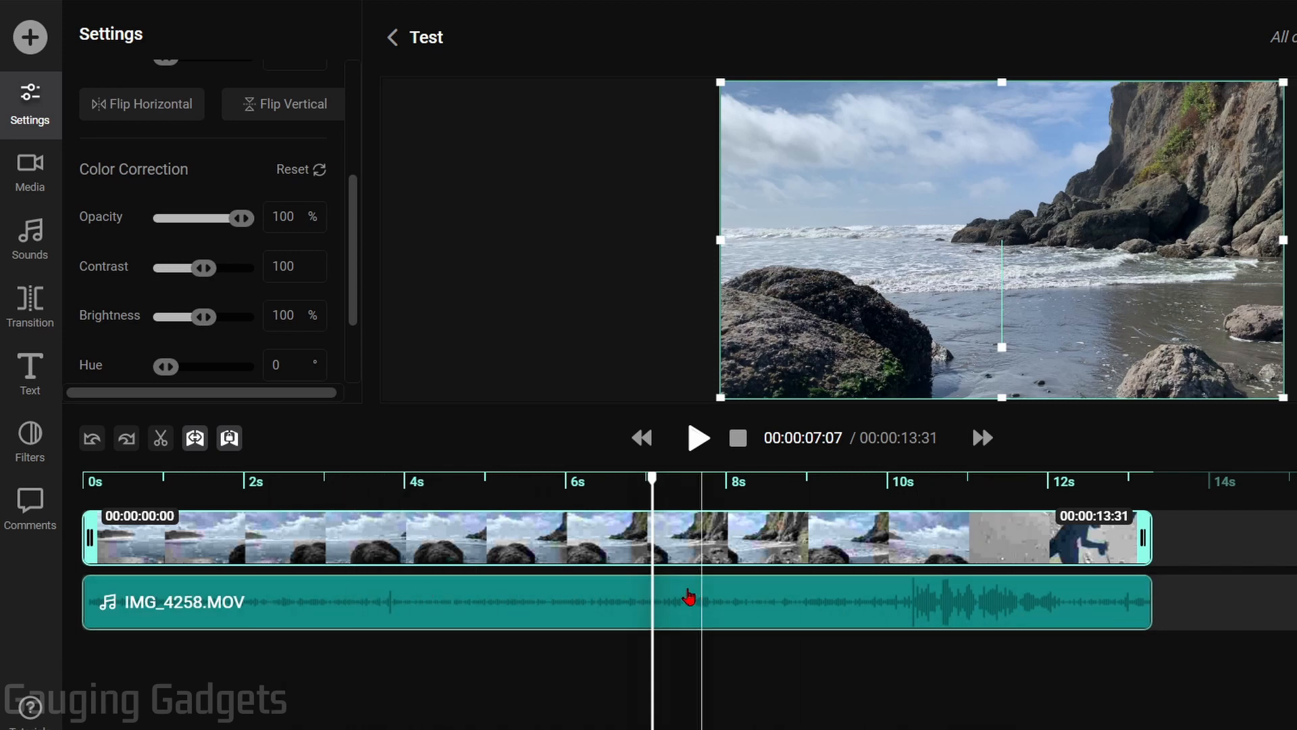
{"action": "mouse_move", "coordinate": [439, 598]}
{"action": "left_mouse_down"}
{"action": "mouse_move", "coordinate": [604, 596]}
{"action": "mouse_move", "coordinate": [414, 599]}
{"action": "left_mouse_up"}
{"action": "key", "text": "Delete"}
{"action": "left_click", "coordinate": [227, 556]}
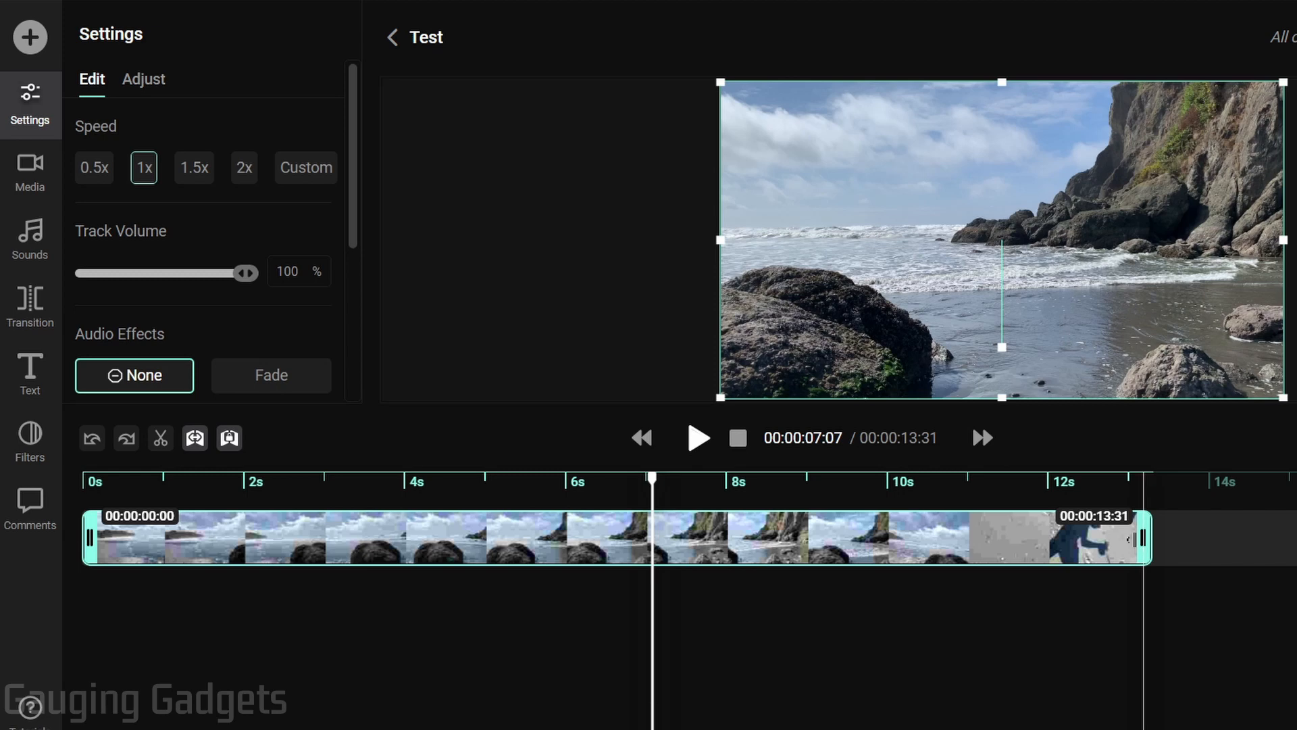
Trim the beach clip to end at 10:30 and split it at 4:32
{"action": "left_click_drag", "start_coordinate": [1129, 538], "coordinate": [901, 537]}
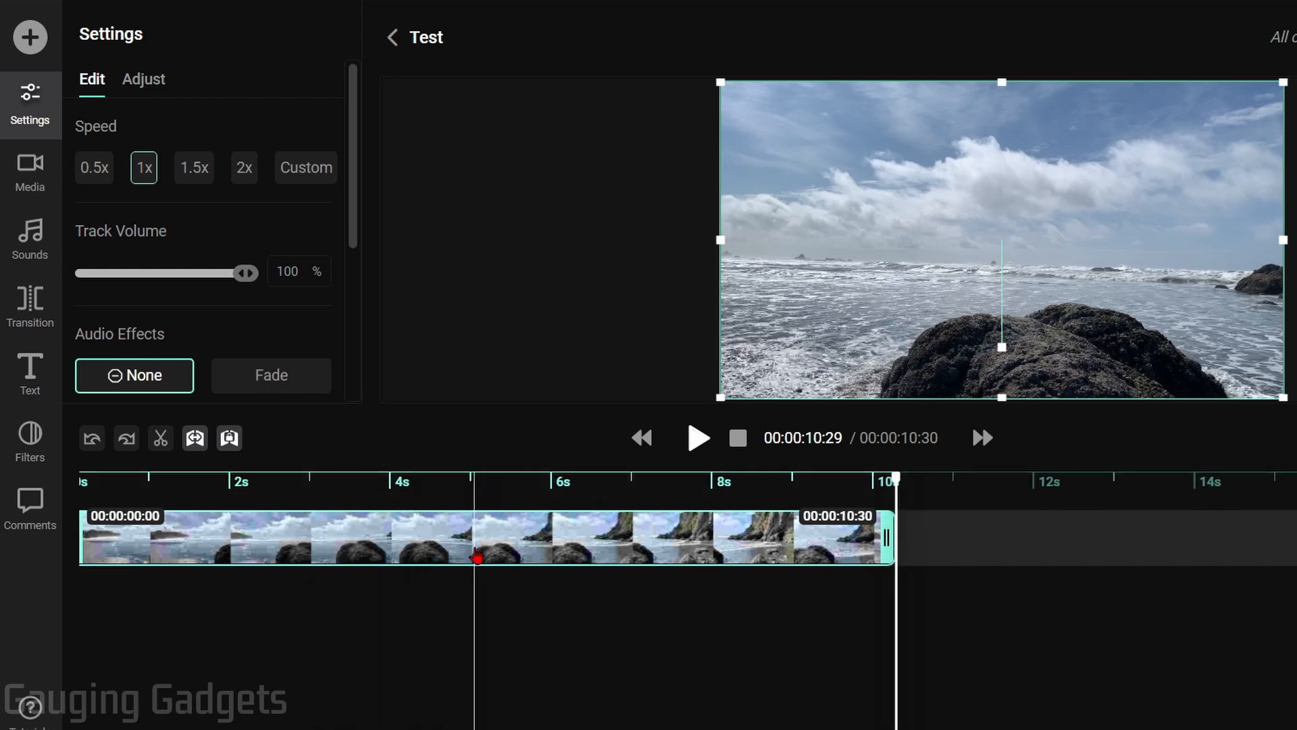
{"action": "left_click", "coordinate": [356, 481]}
{"action": "left_click", "coordinate": [431, 480]}
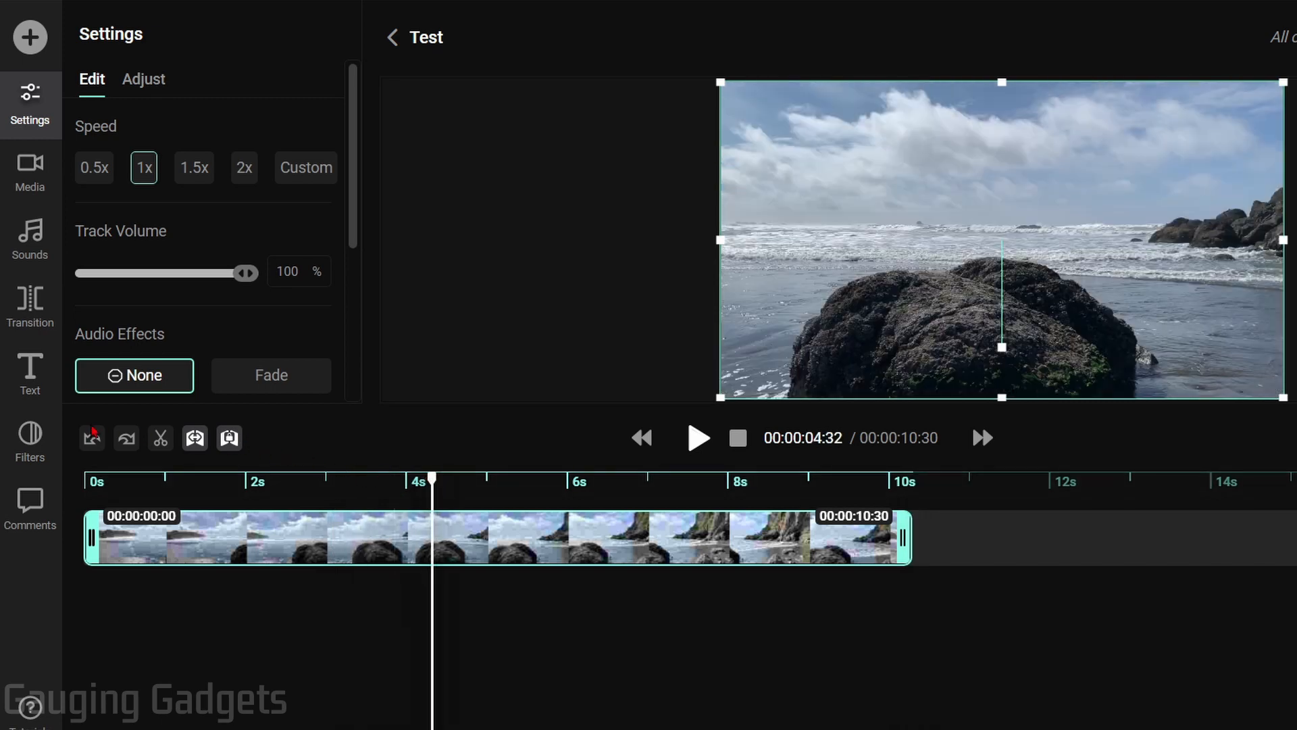
{"action": "left_click", "coordinate": [160, 443]}
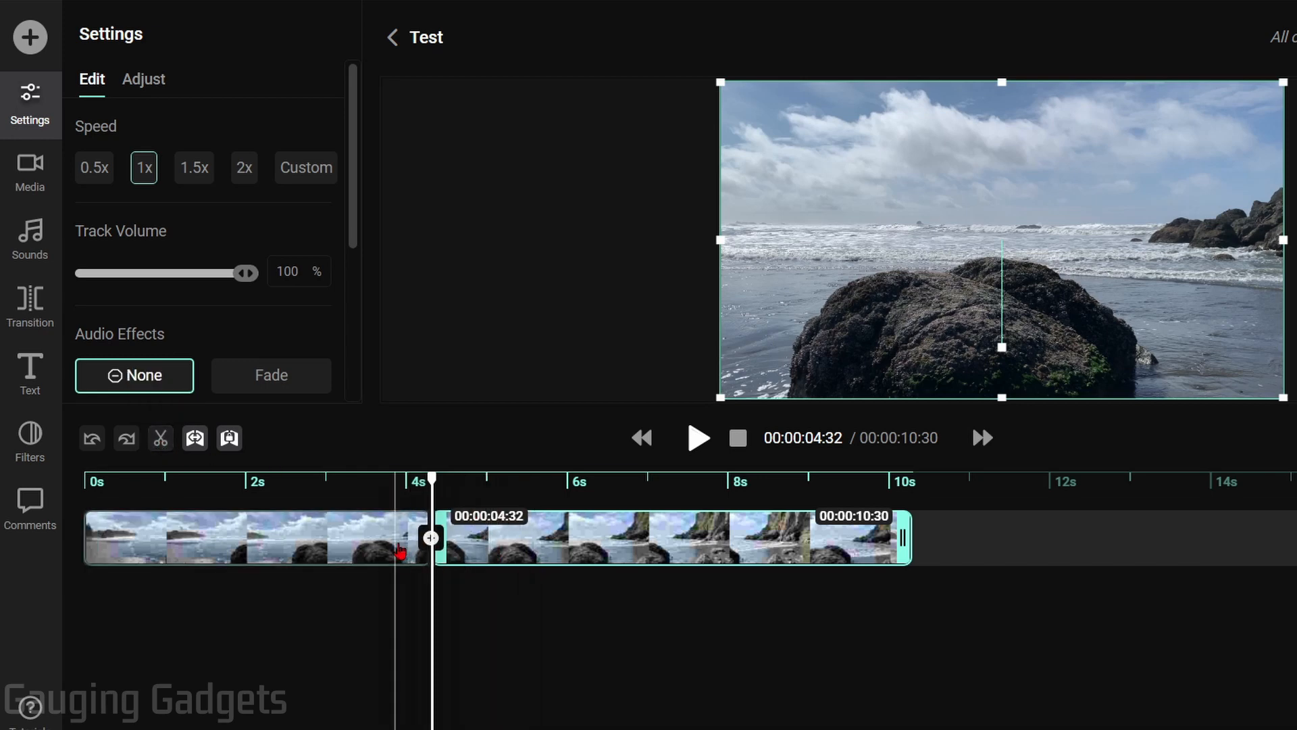
Split the clip again at 7:30 and delete the last piece
{"action": "left_click", "coordinate": [471, 579]}
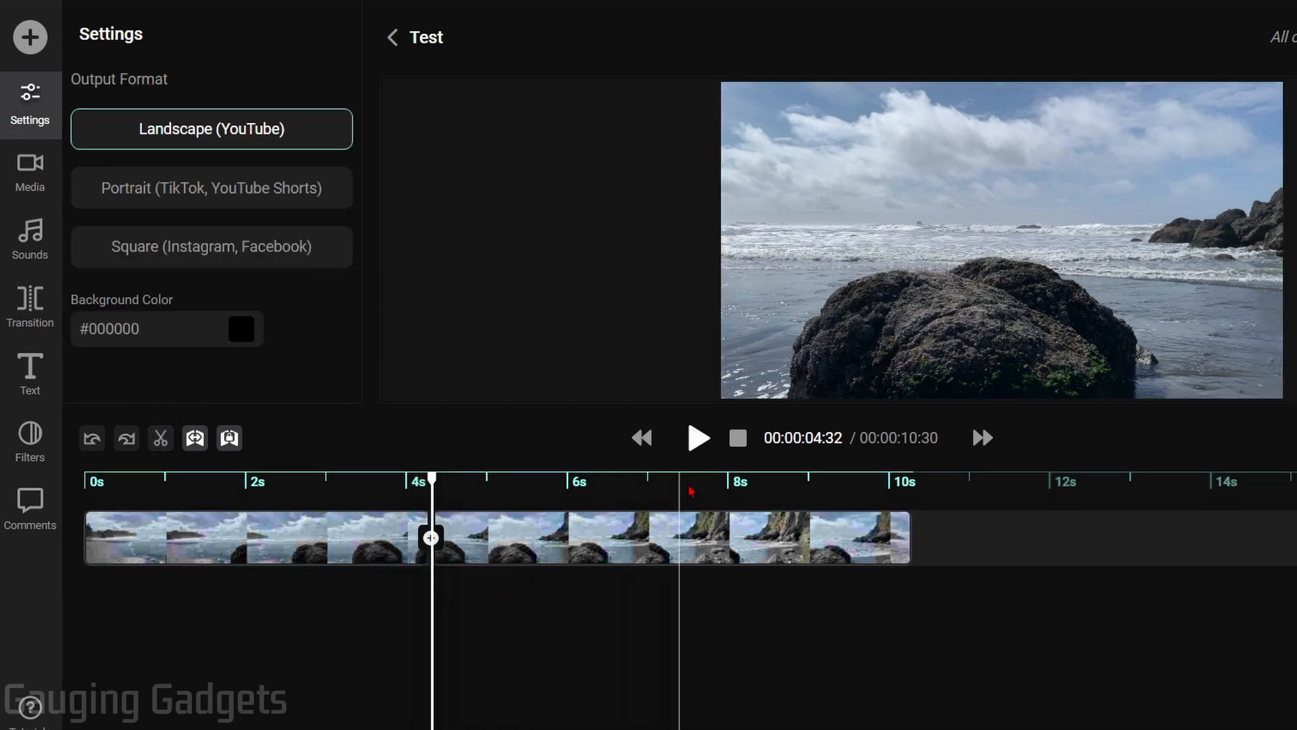
{"action": "left_click", "coordinate": [672, 481]}
{"action": "left_click", "coordinate": [160, 437]}
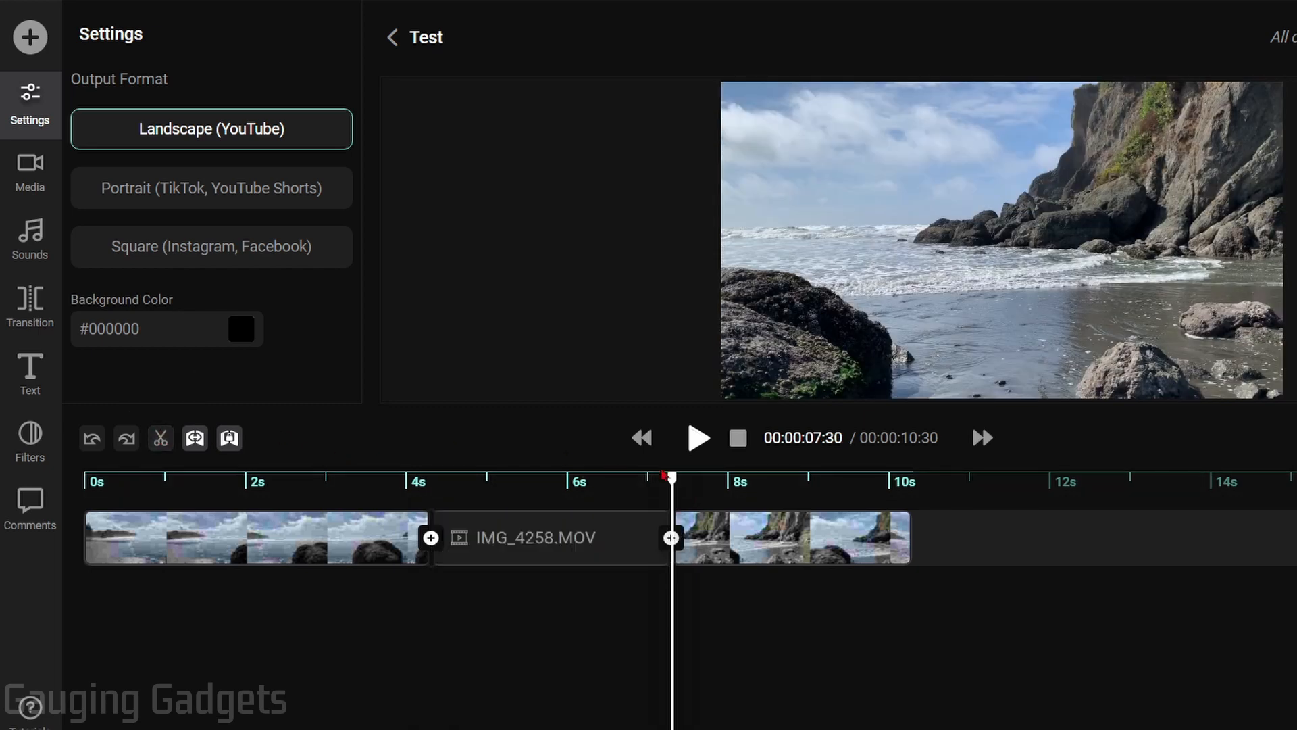
{"action": "left_click", "coordinate": [801, 540]}
{"action": "key", "text": "Delete"}
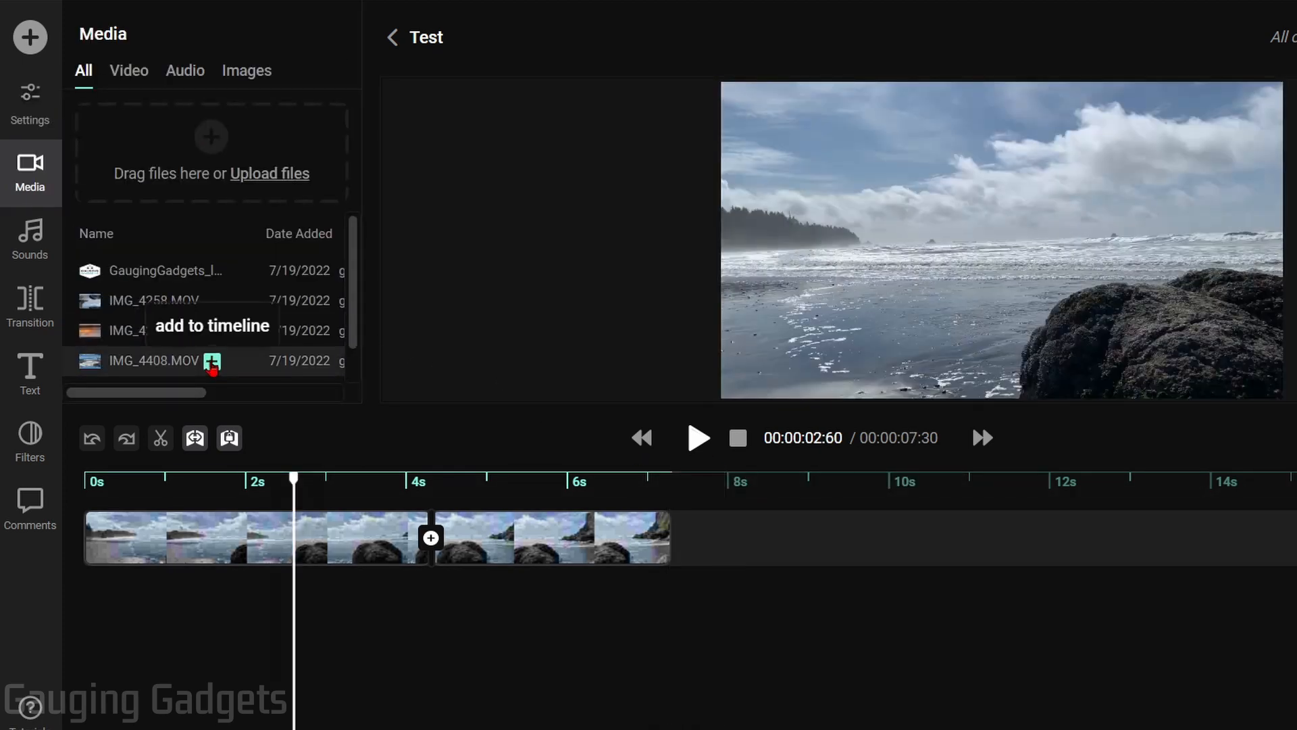
Add IMG_4408.MOV to the timeline and place it right after the beach footage
{"action": "left_click", "coordinate": [213, 363]}
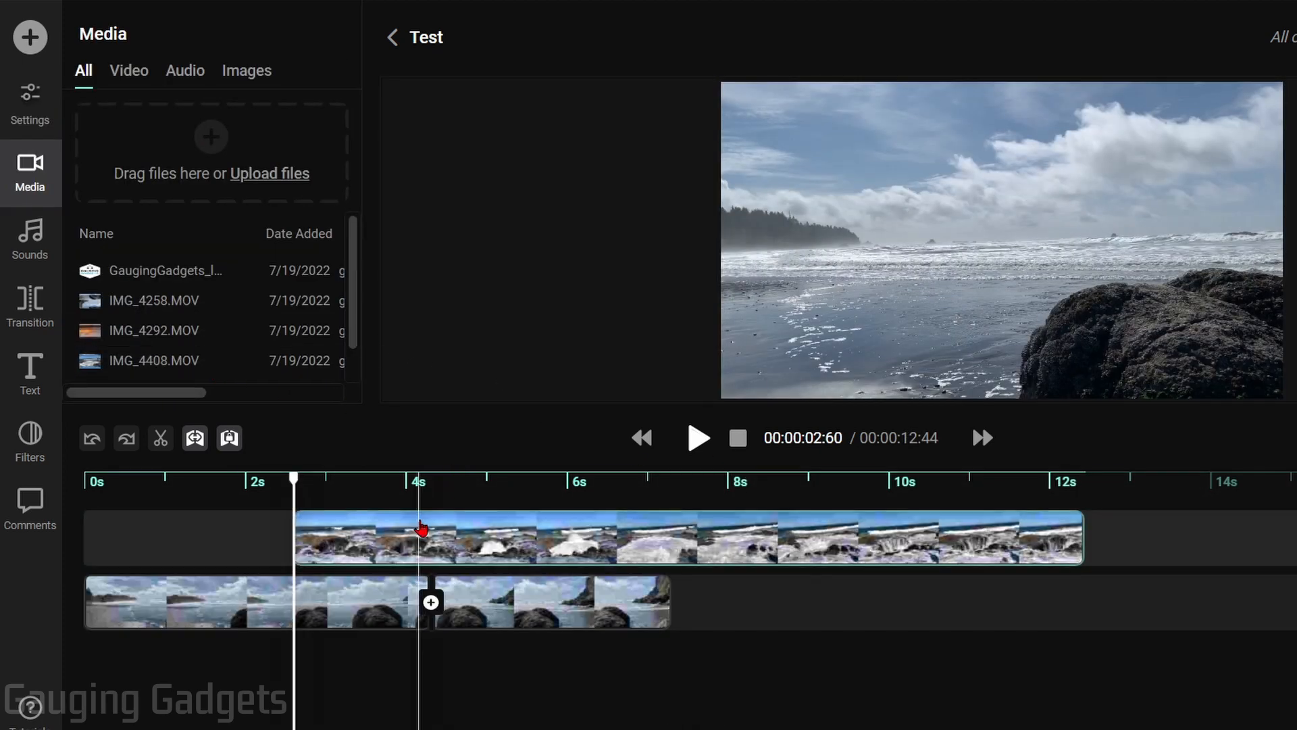
{"action": "left_click_drag", "start_coordinate": [419, 530], "coordinate": [799, 616]}
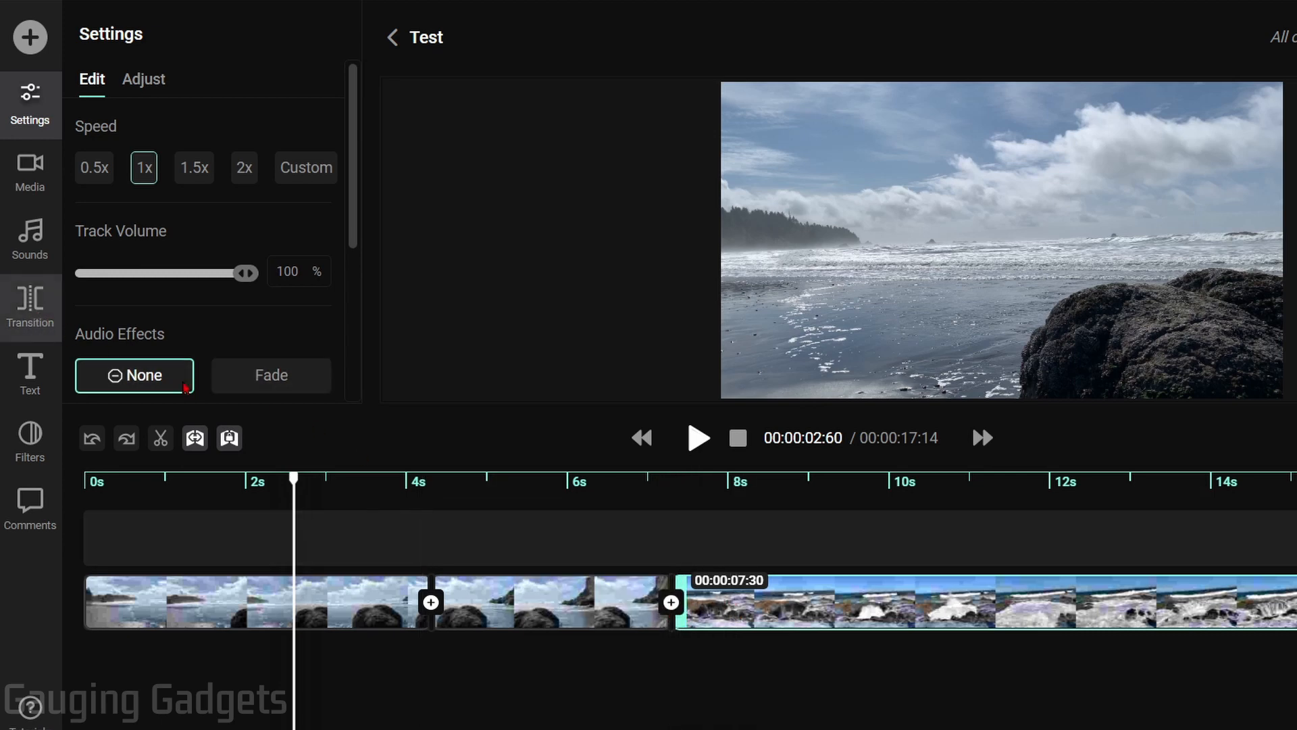
Insert a Directional Warp transition at the join before the IMG_4408 clip
{"action": "left_click", "coordinate": [671, 606]}
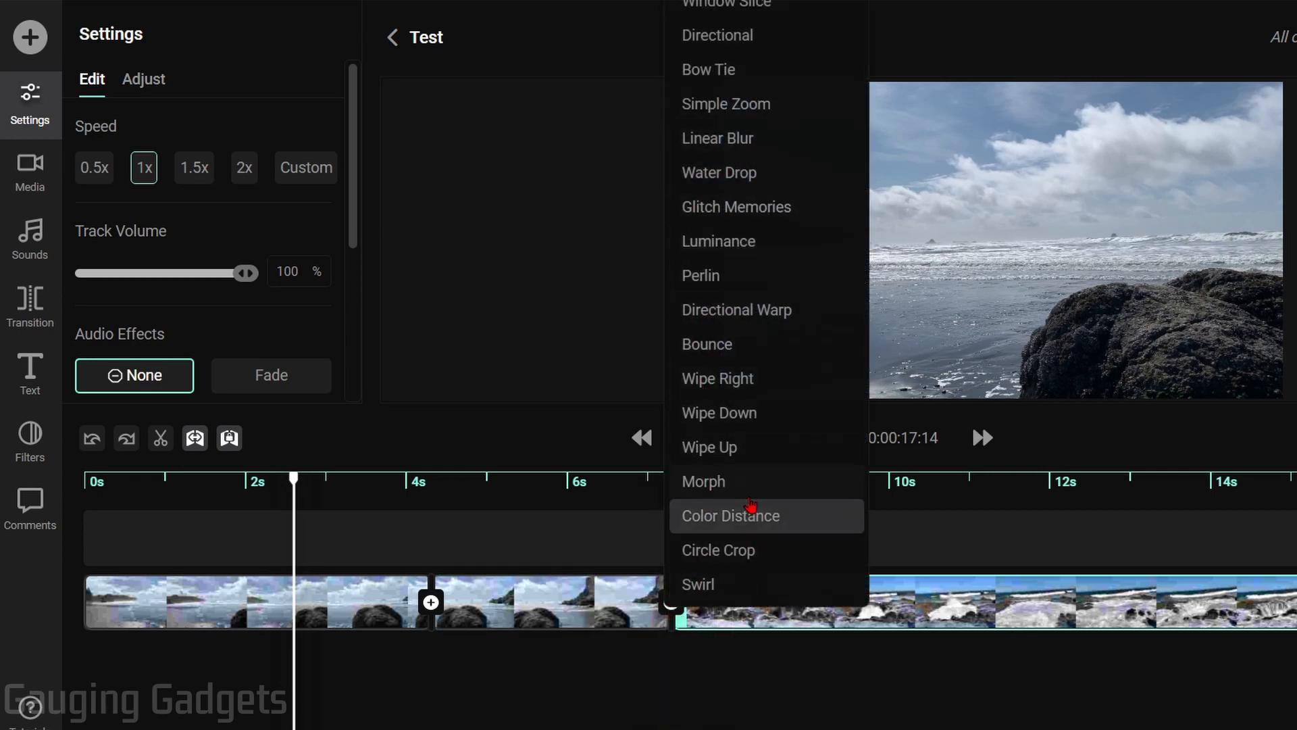
{"action": "left_click", "coordinate": [731, 310]}
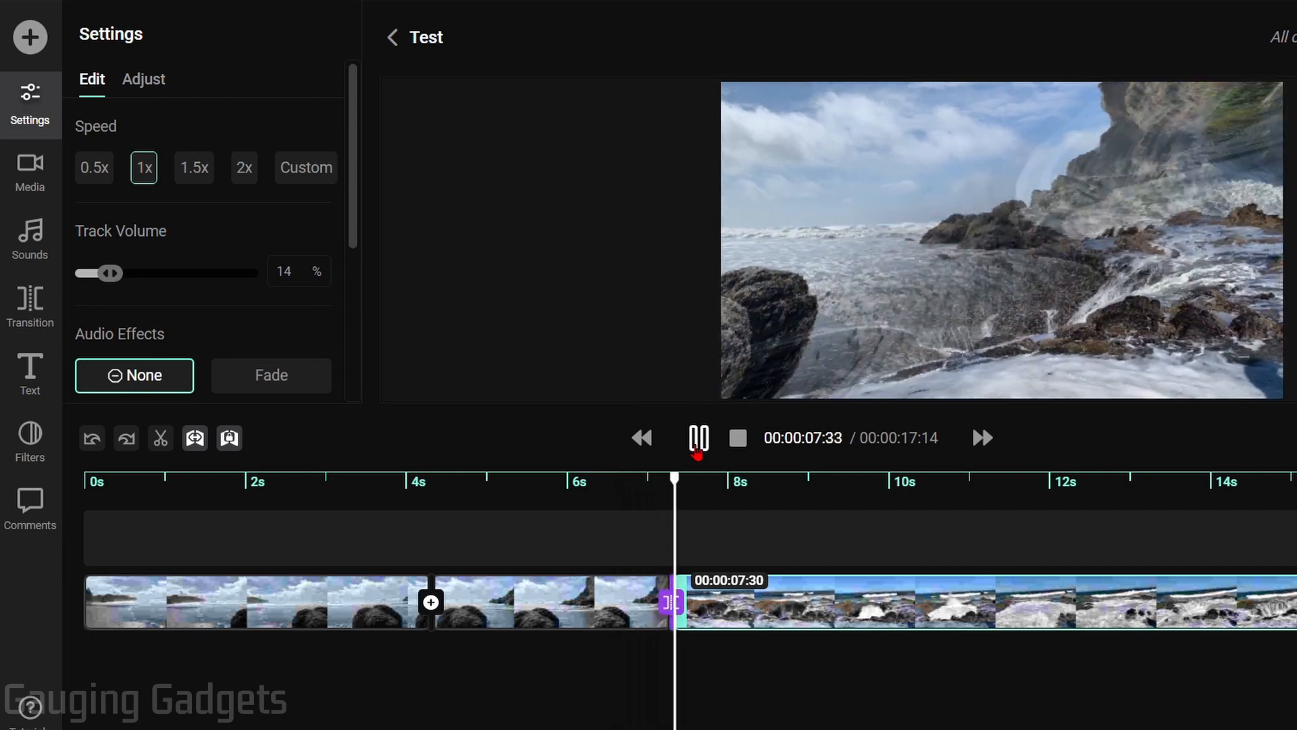
{"action": "left_click", "coordinate": [697, 451]}
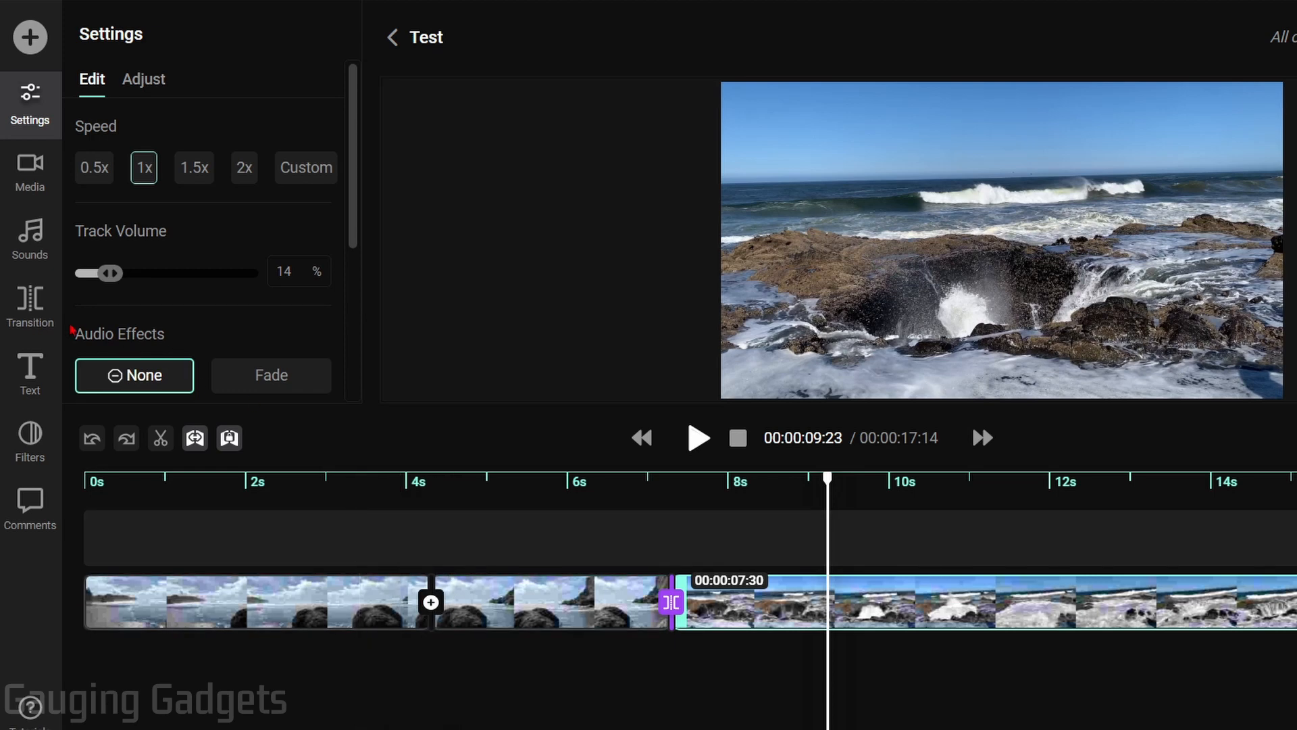
Put a Water drop transition on the split near 4 s and preview it from 3.9 s
{"action": "left_click", "coordinate": [30, 301]}
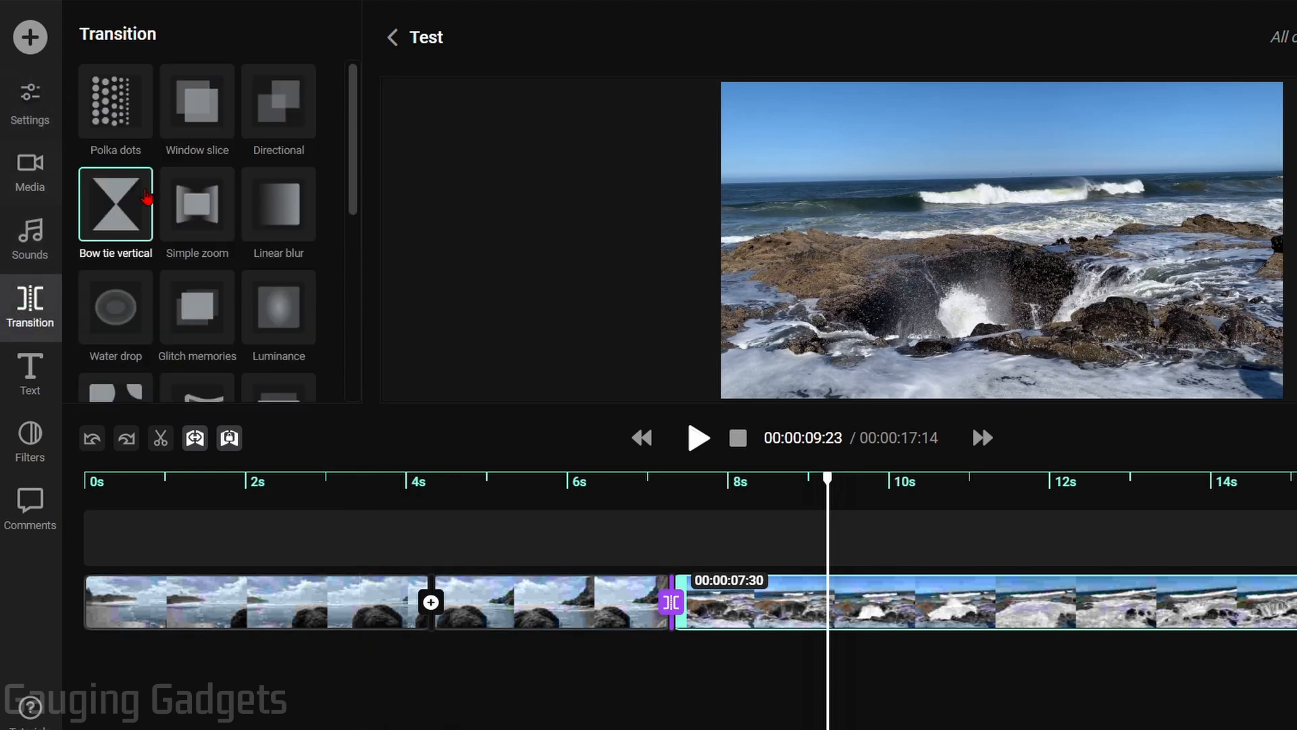
{"action": "scroll", "coordinate": [147, 197], "scroll_direction": "down", "scroll_amount": 2}
{"action": "left_click_drag", "start_coordinate": [109, 194], "coordinate": [432, 598]}
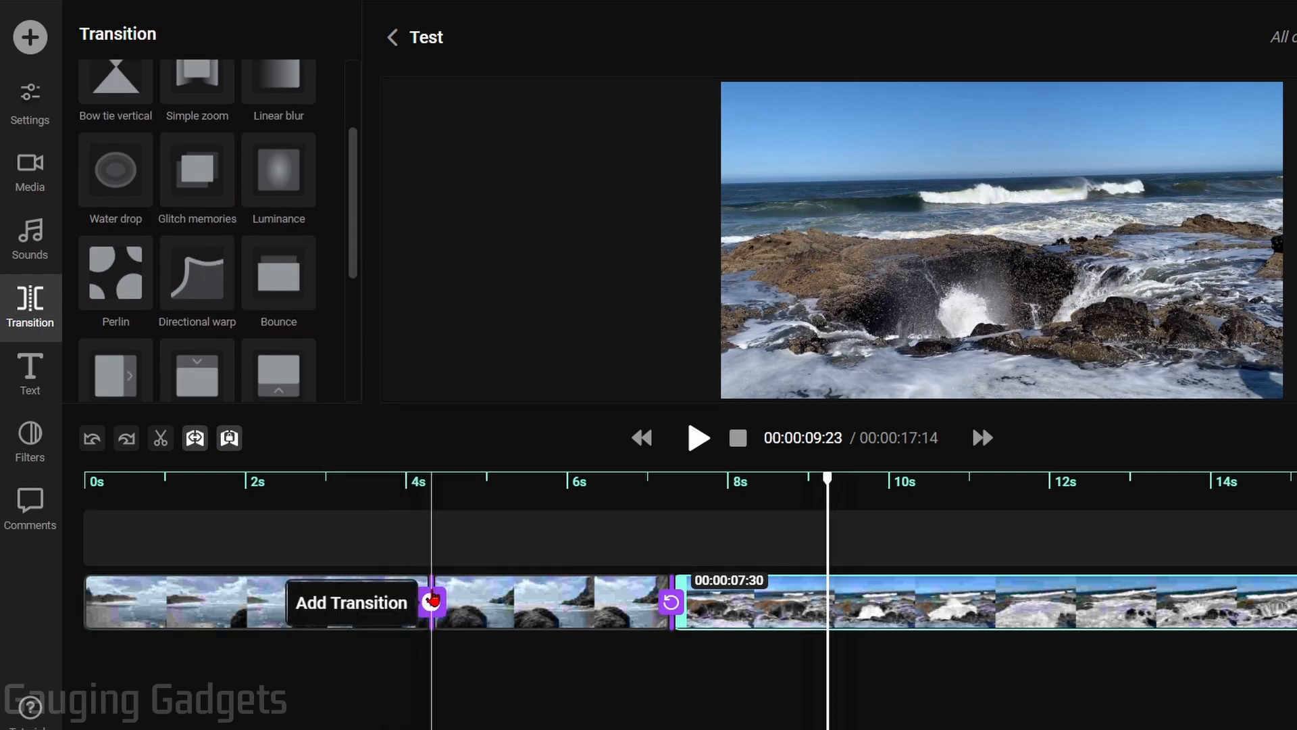
{"action": "left_click", "coordinate": [398, 502]}
{"action": "key", "text": "space"}
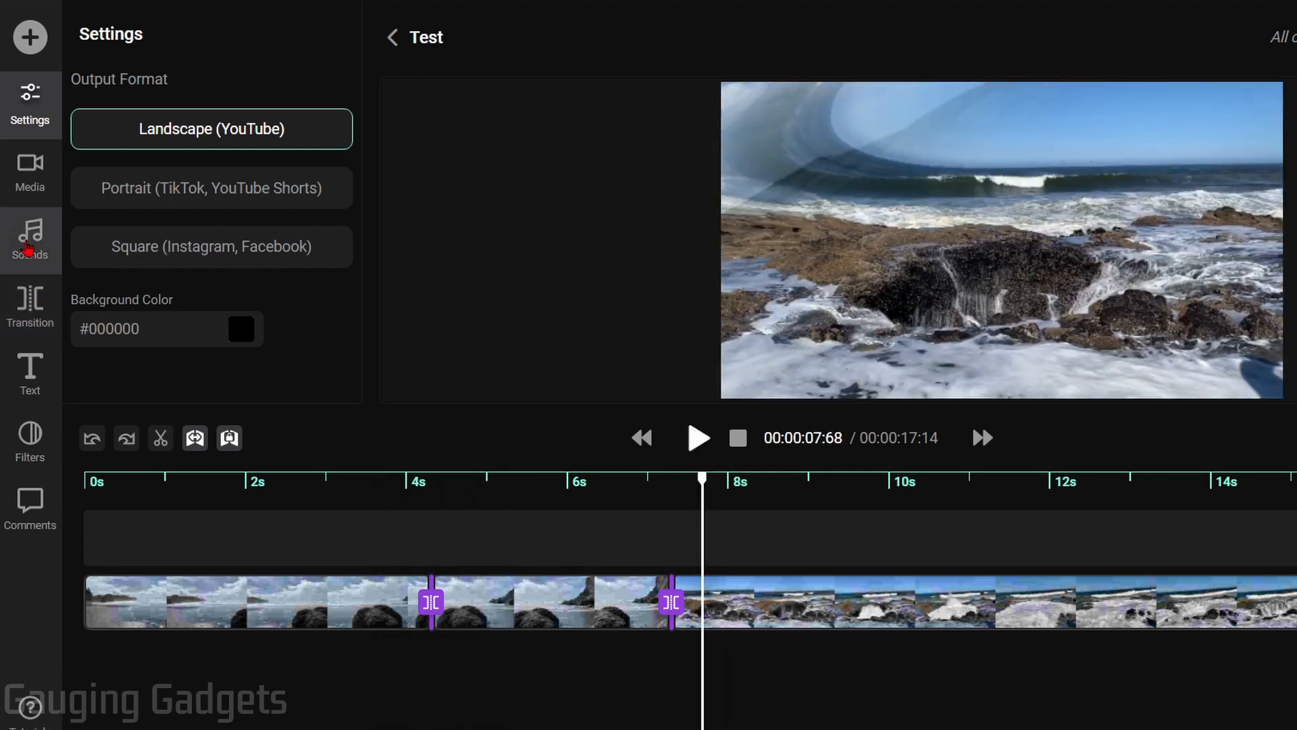
Add the Cute Chime 1 sound effect and move it to the start of the video
{"action": "left_click", "coordinate": [28, 251]}
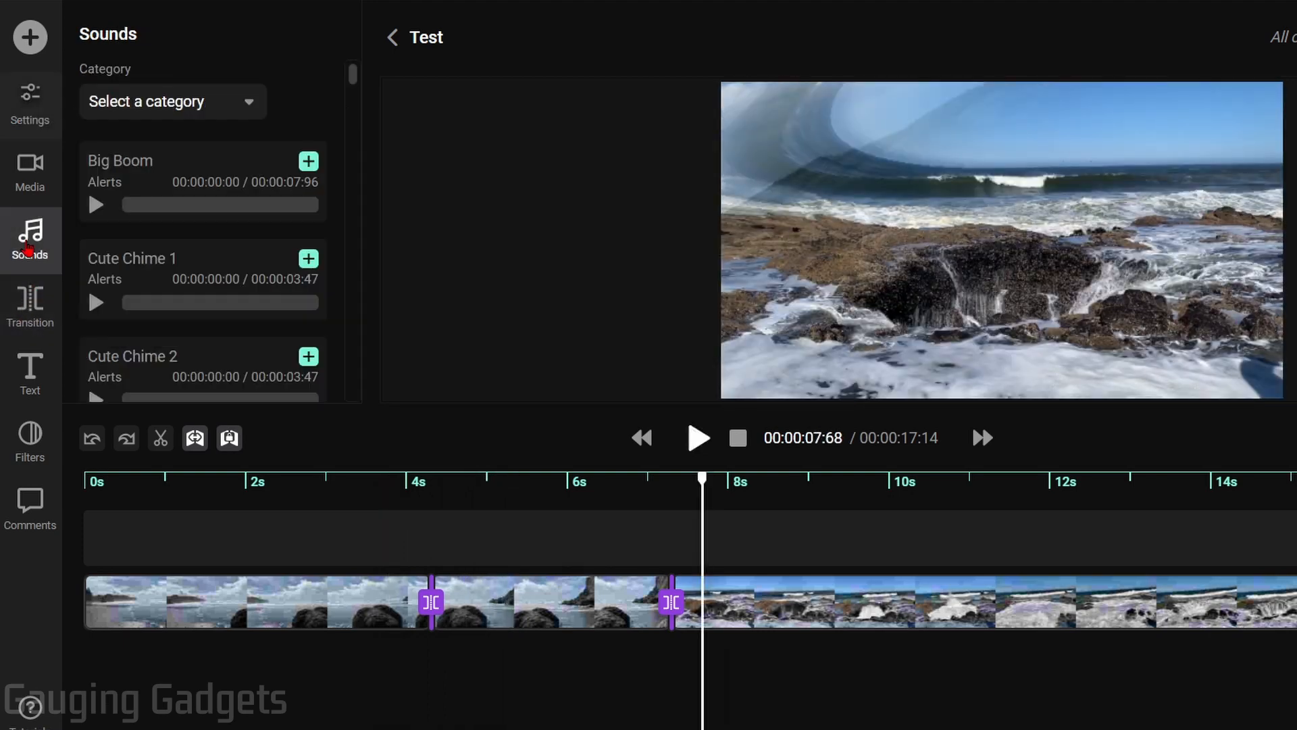
{"action": "left_click", "coordinate": [210, 110]}
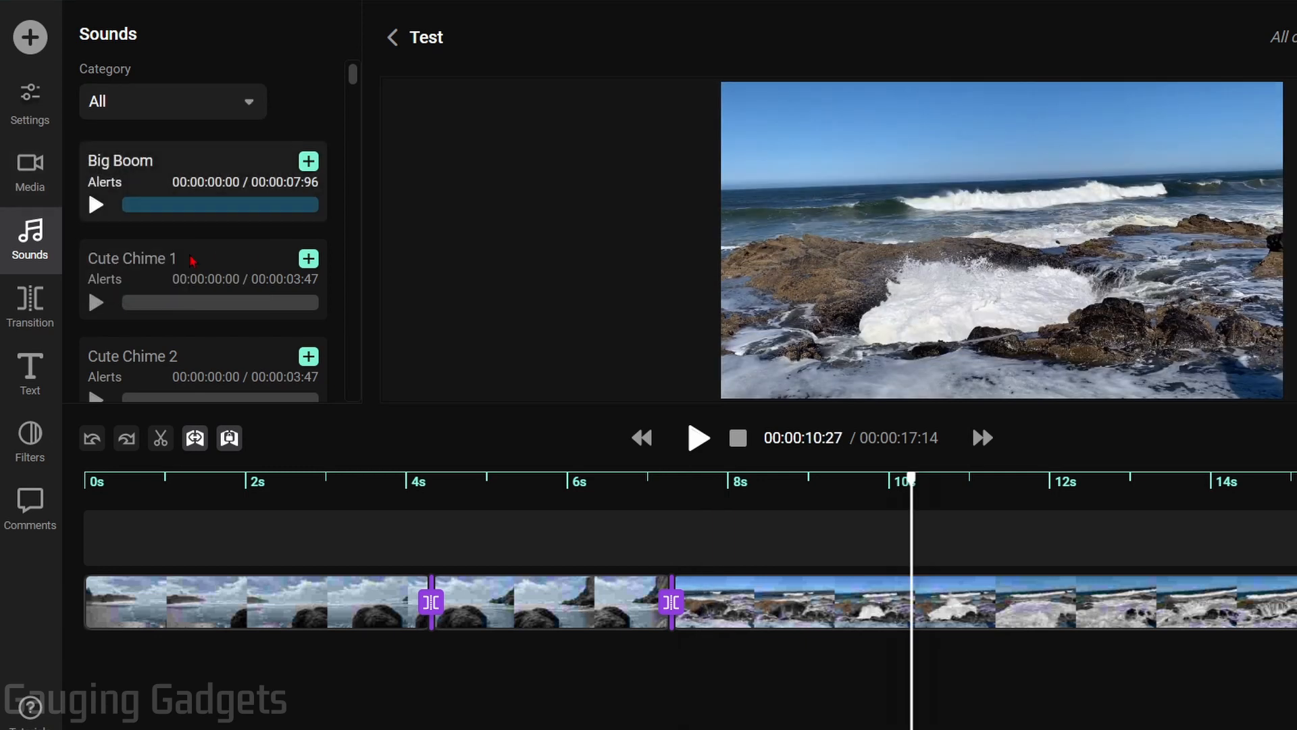
{"action": "left_click", "coordinate": [309, 261]}
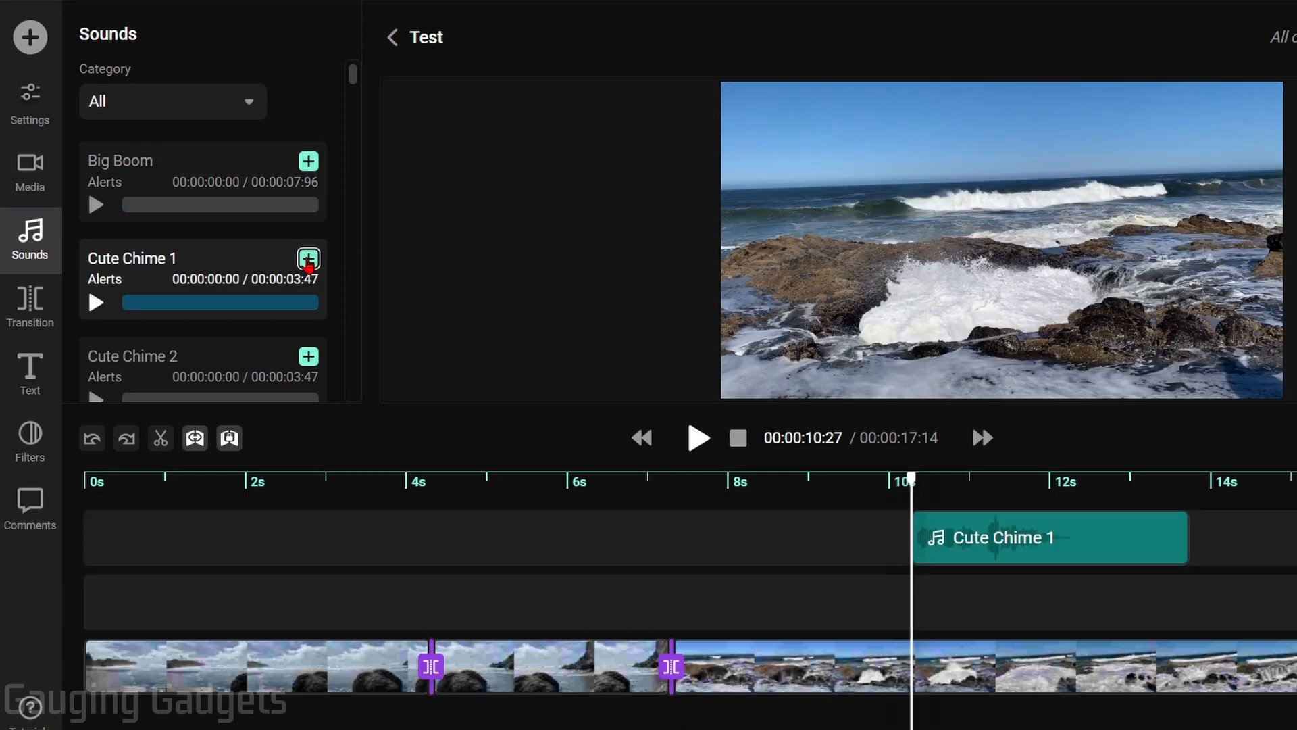
{"action": "left_click", "coordinate": [1061, 551]}
{"action": "left_click_drag", "start_coordinate": [1061, 550], "coordinate": [242, 585]}
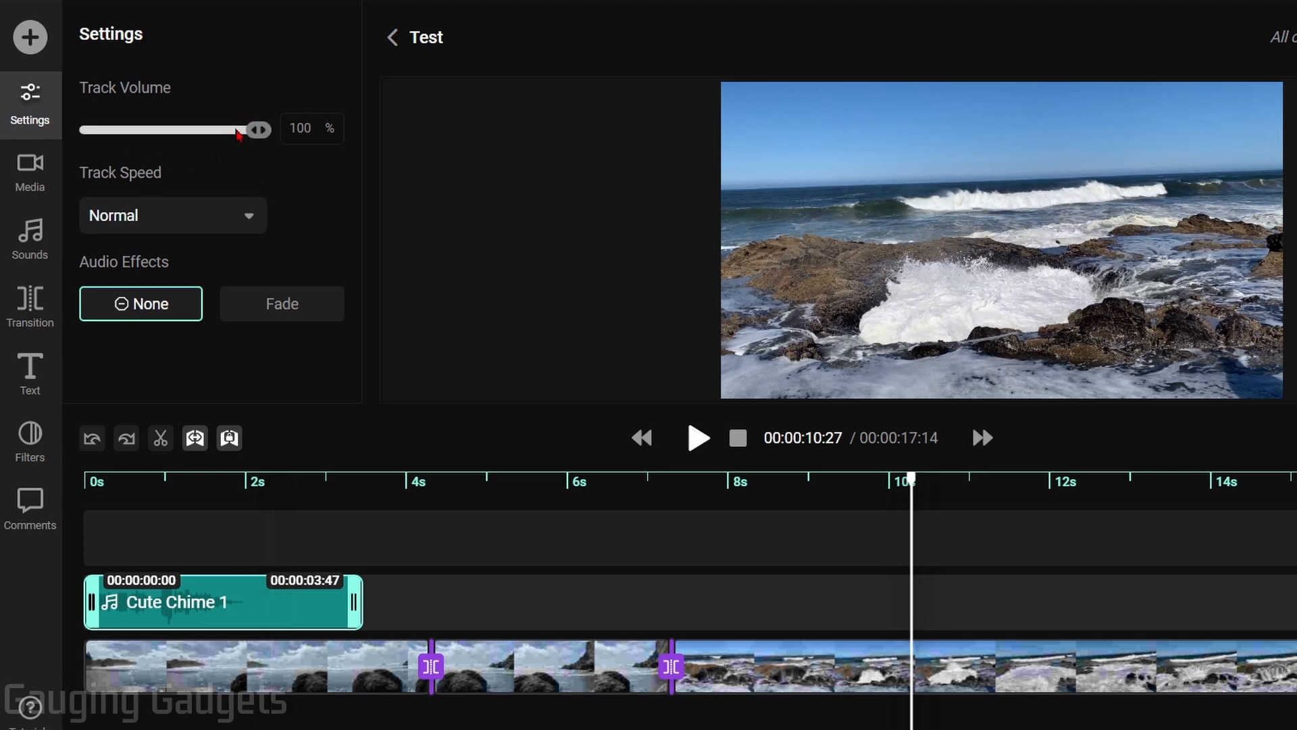
Keep the chime's speed at Normal and preview the video from the beginning
{"action": "left_click", "coordinate": [160, 218]}
{"action": "left_click", "coordinate": [302, 242]}
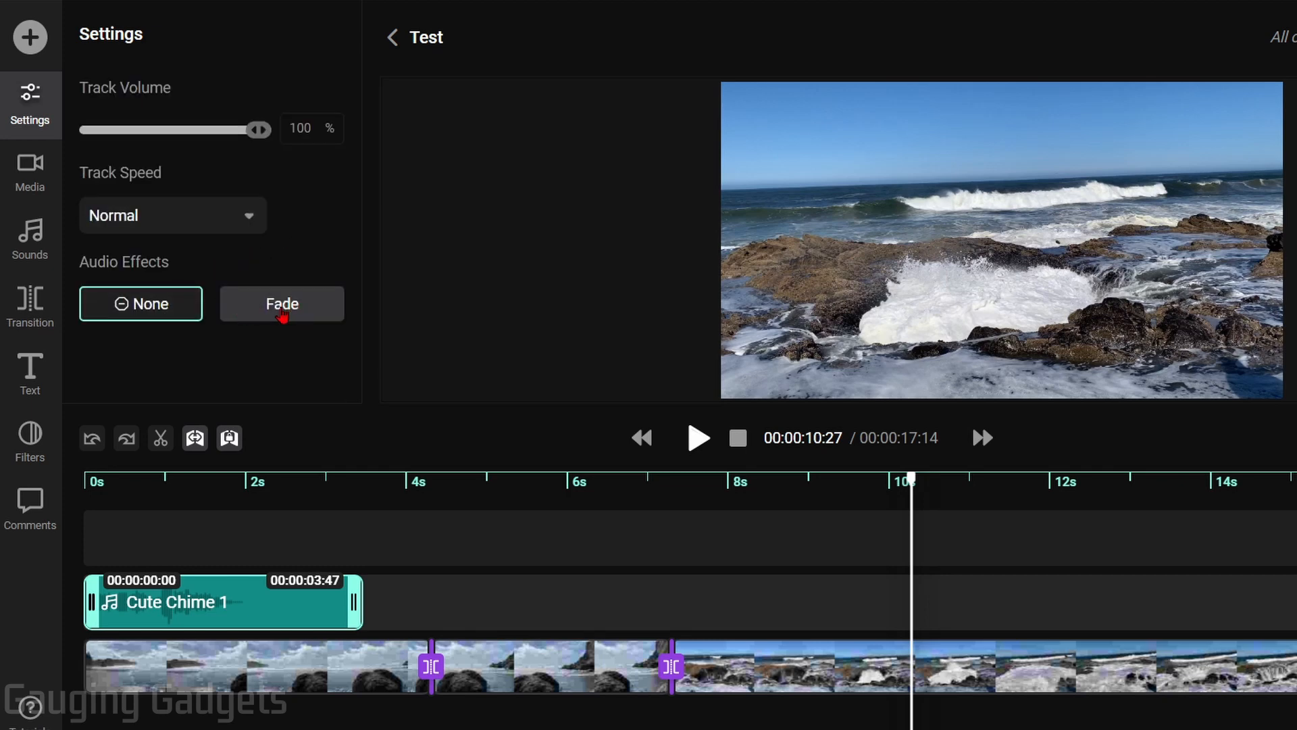
{"action": "left_click_drag", "start_coordinate": [369, 483], "coordinate": [89, 482]}
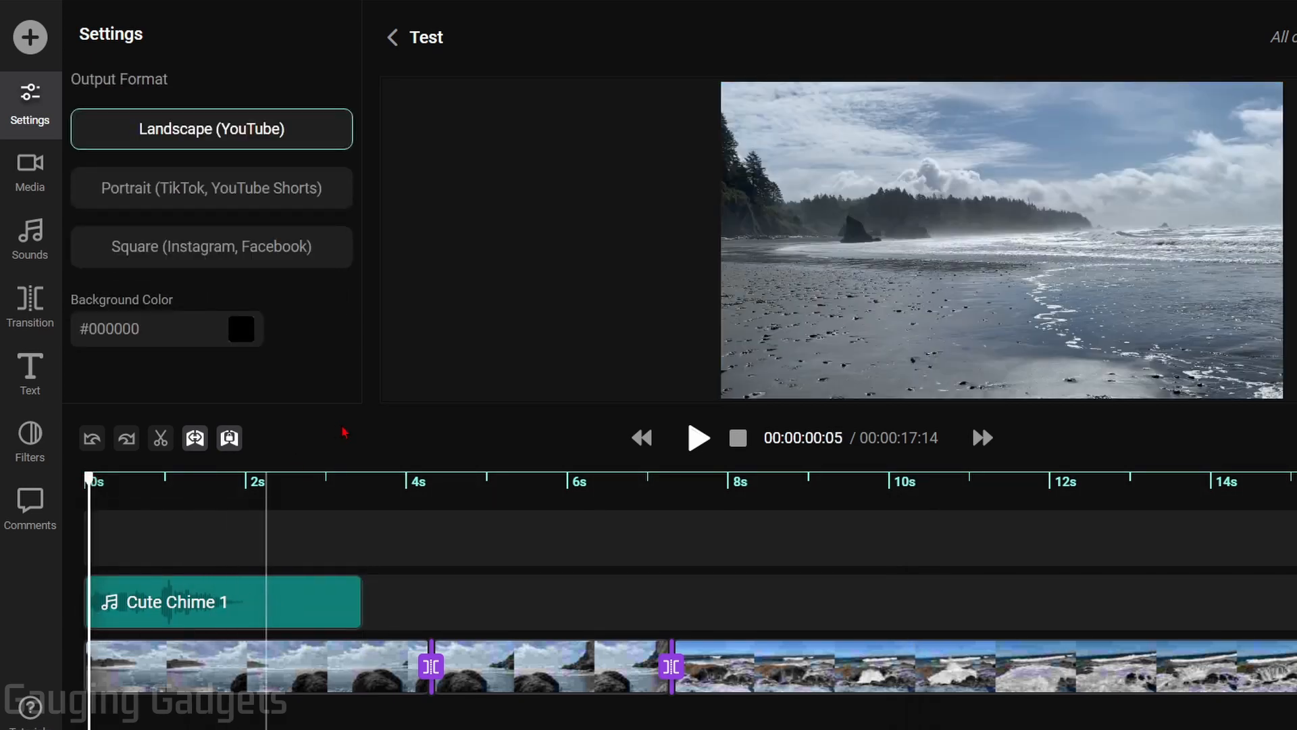
{"action": "key", "text": "space"}
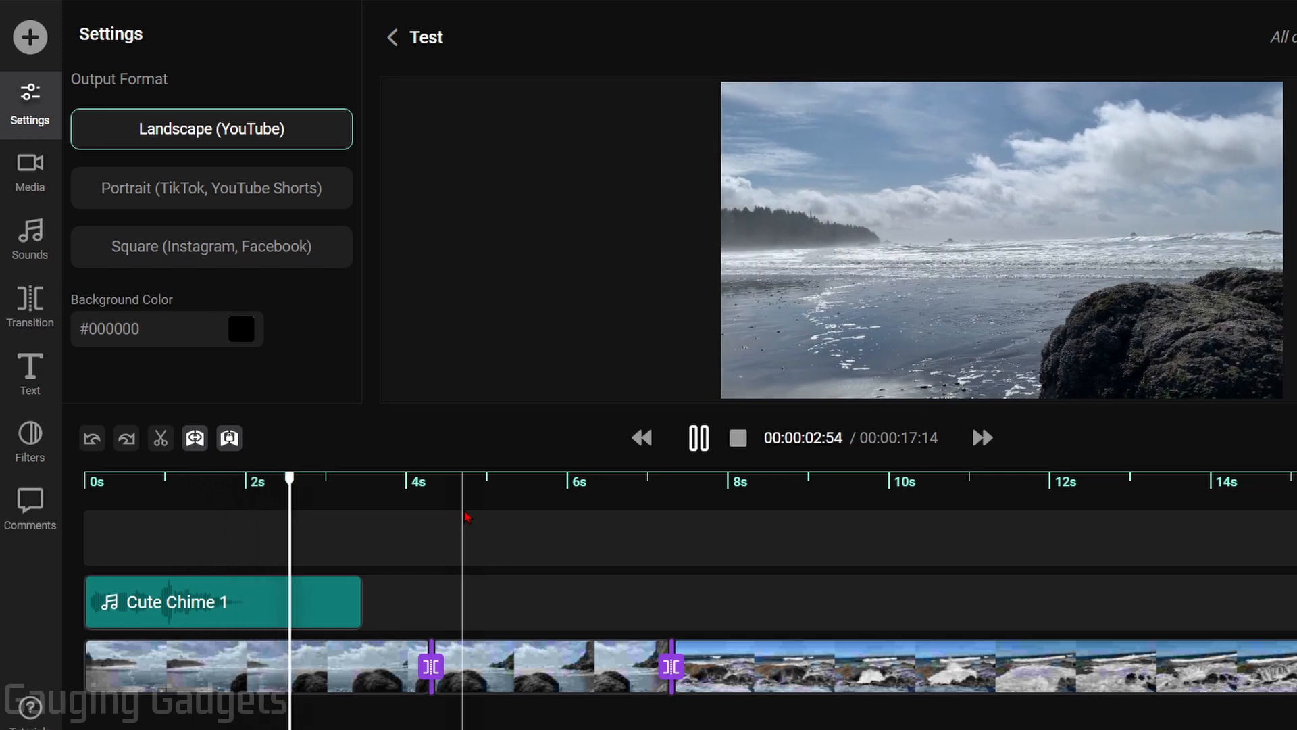
{"action": "key", "text": "space"}
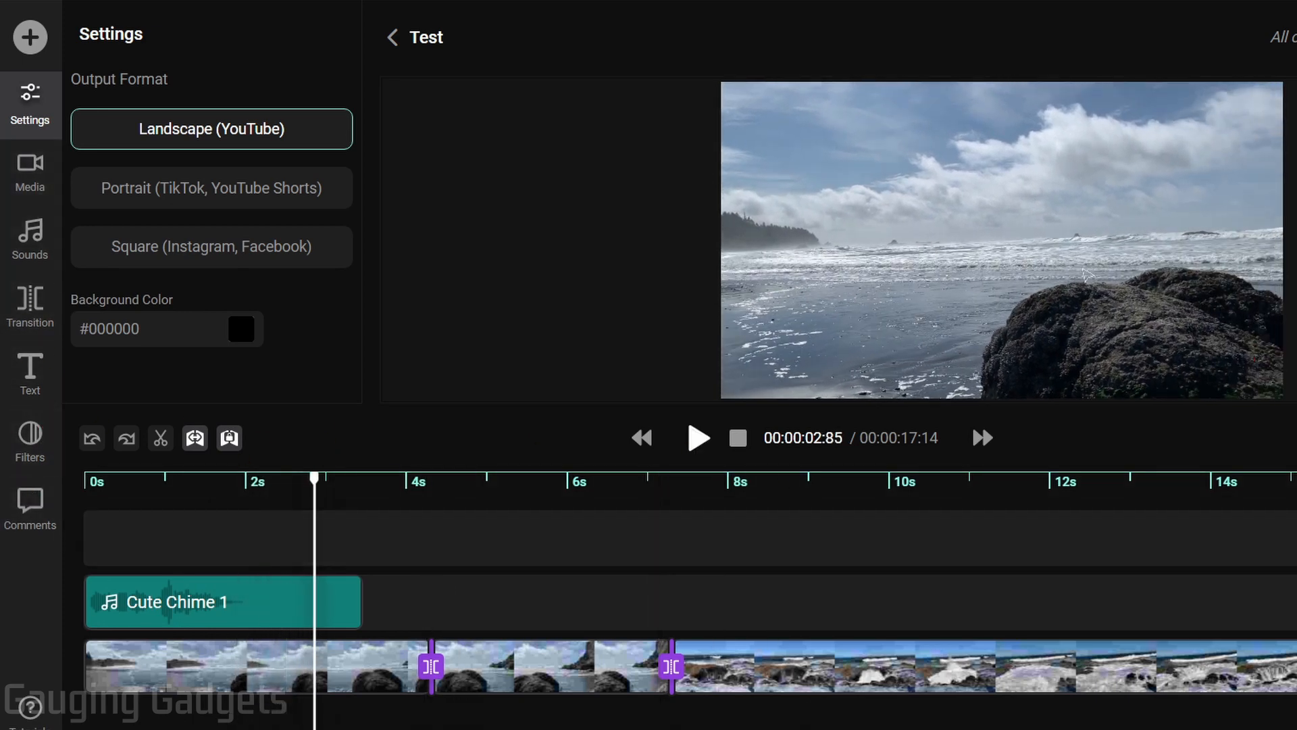
Add a Fredoka One text title reading 'The Oregon Coast'
{"action": "left_click", "coordinate": [40, 385]}
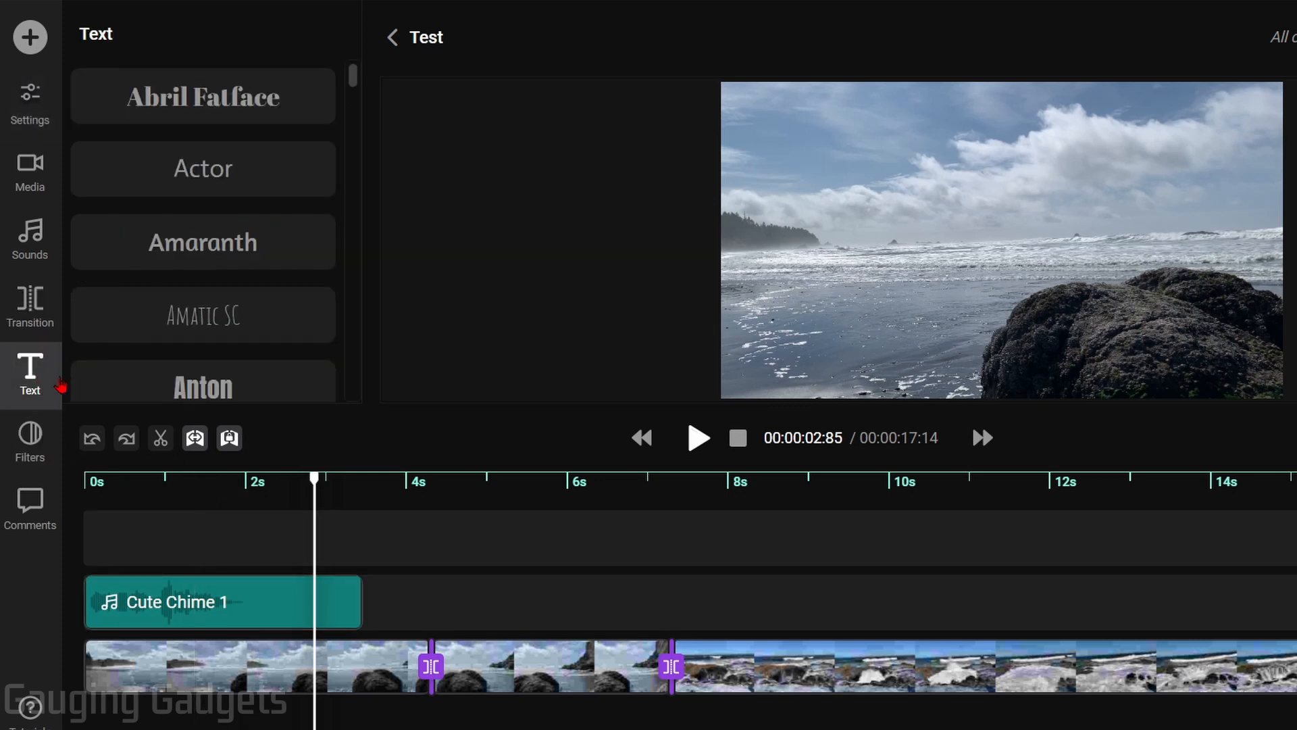
{"action": "scroll", "coordinate": [216, 236], "scroll_direction": "down", "scroll_amount": 10}
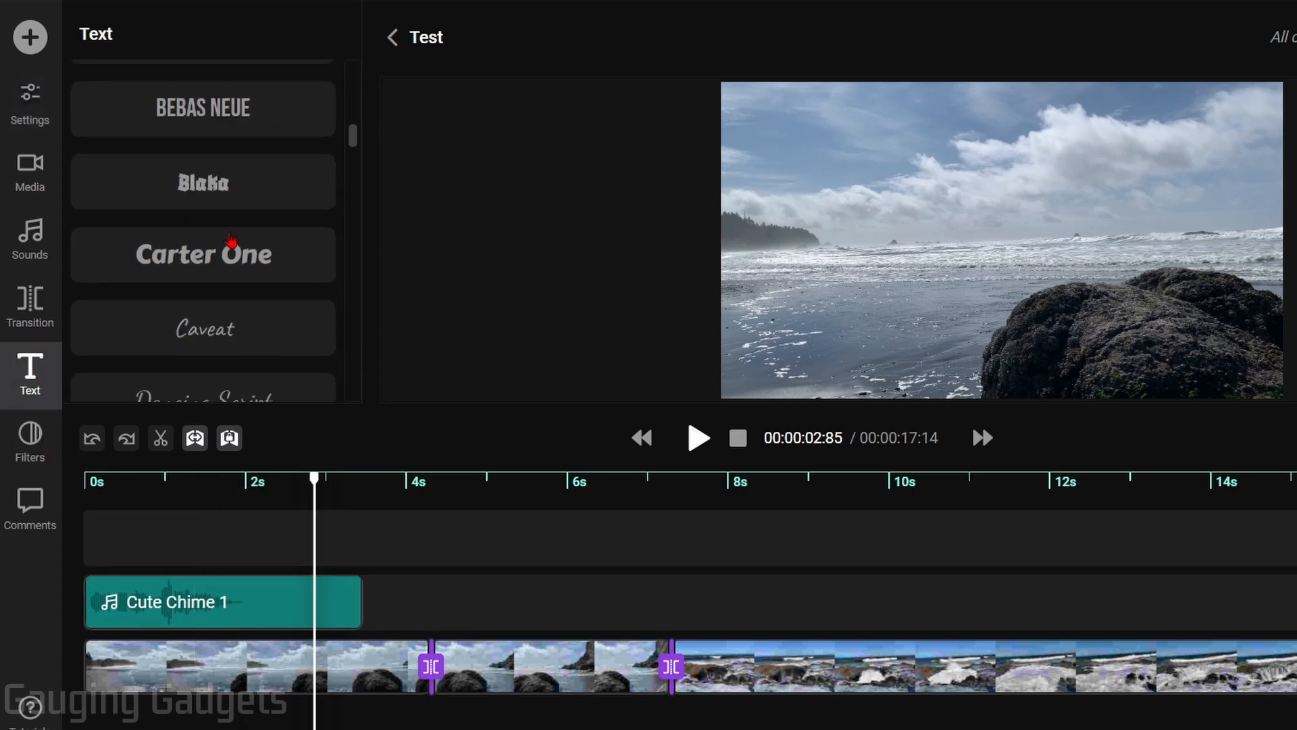
{"action": "scroll", "coordinate": [232, 256], "scroll_direction": "down", "scroll_amount": 3}
{"action": "left_click", "coordinate": [231, 285]}
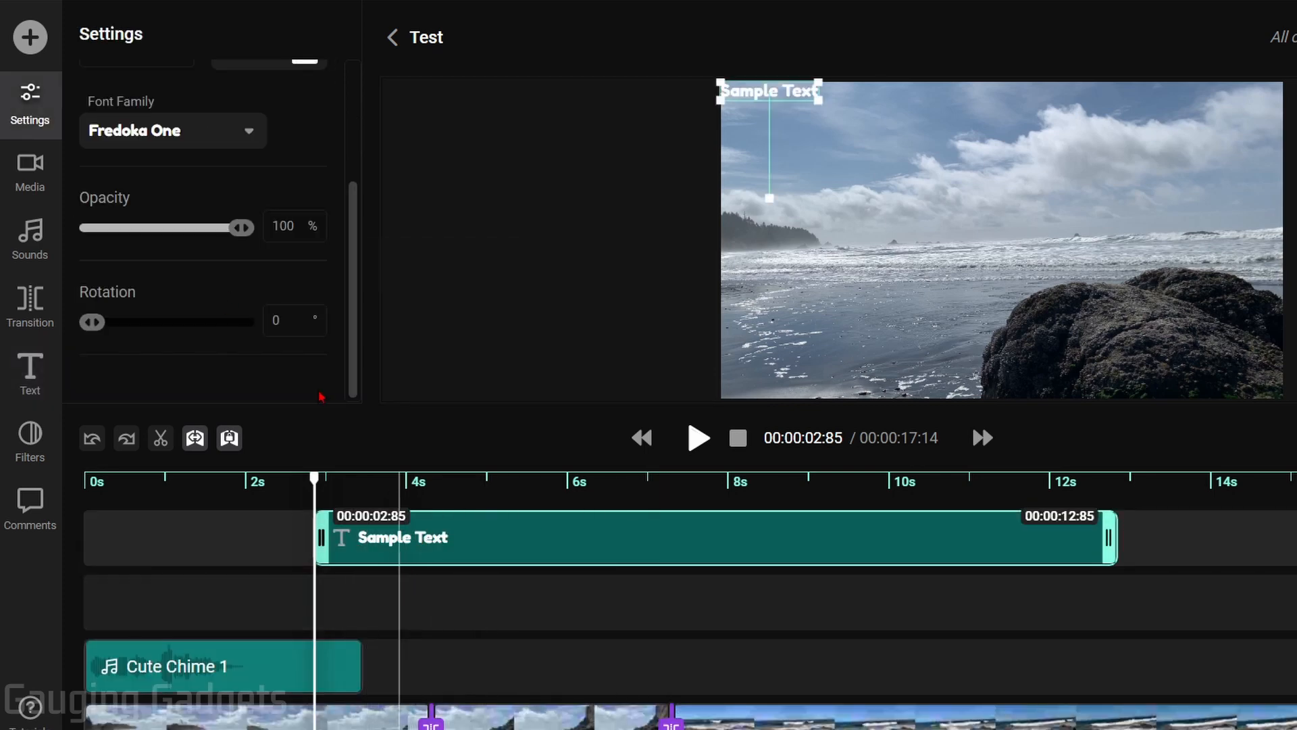
{"action": "scroll", "coordinate": [301, 365], "scroll_direction": "up", "scroll_amount": 3}
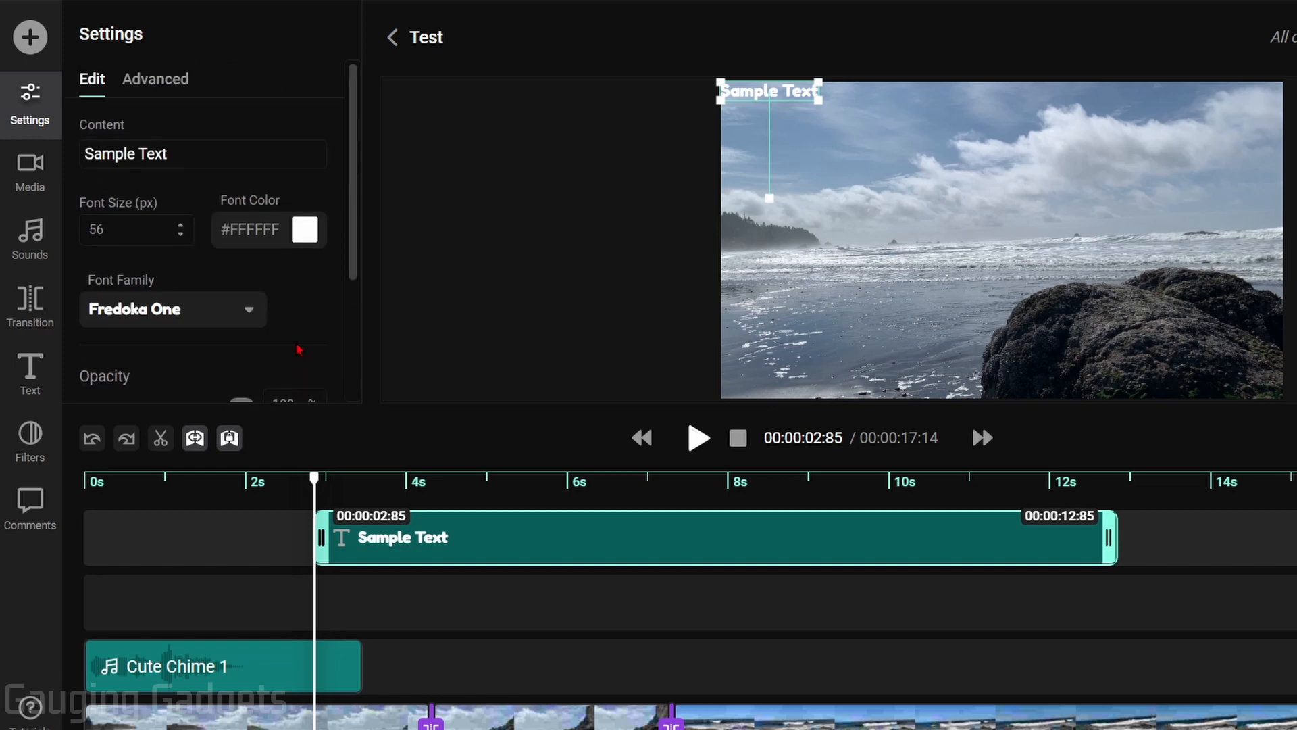
{"action": "left_click_drag", "start_coordinate": [61, 169], "coordinate": [58, 166]}
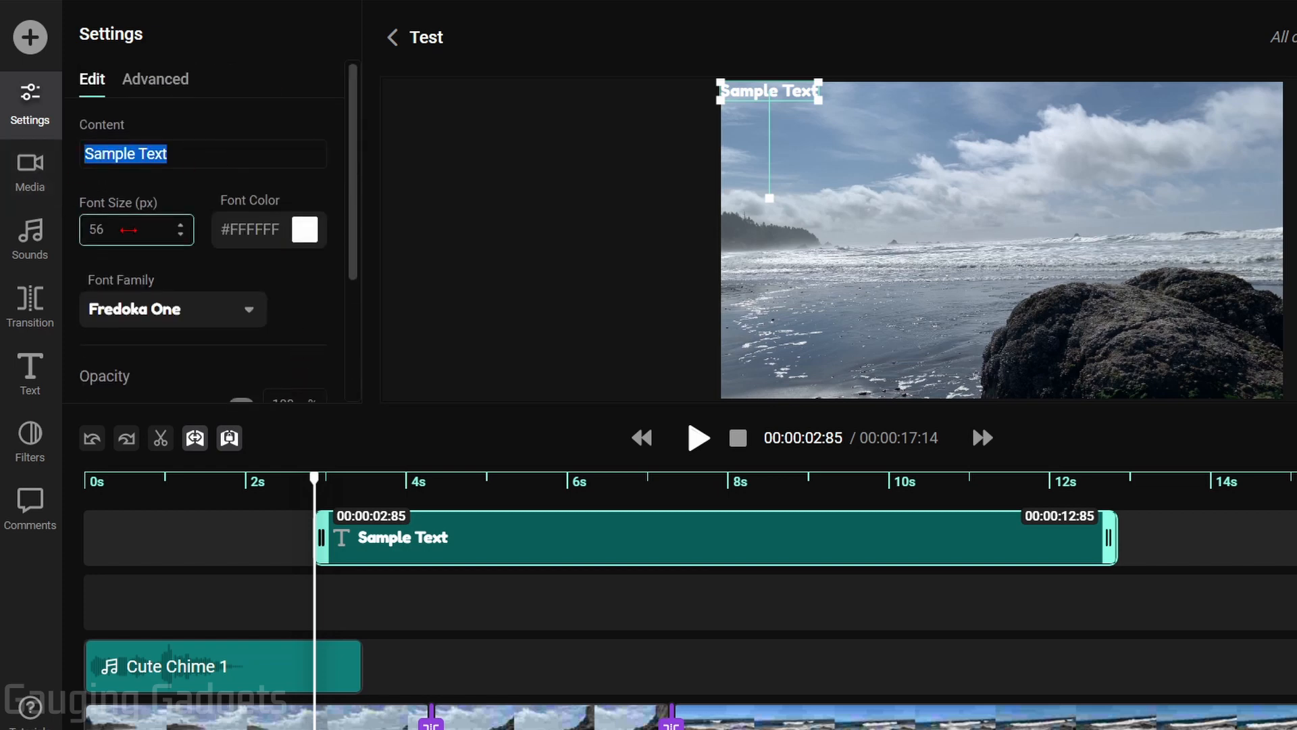
{"action": "type", "text": "The Oregon Coast"}
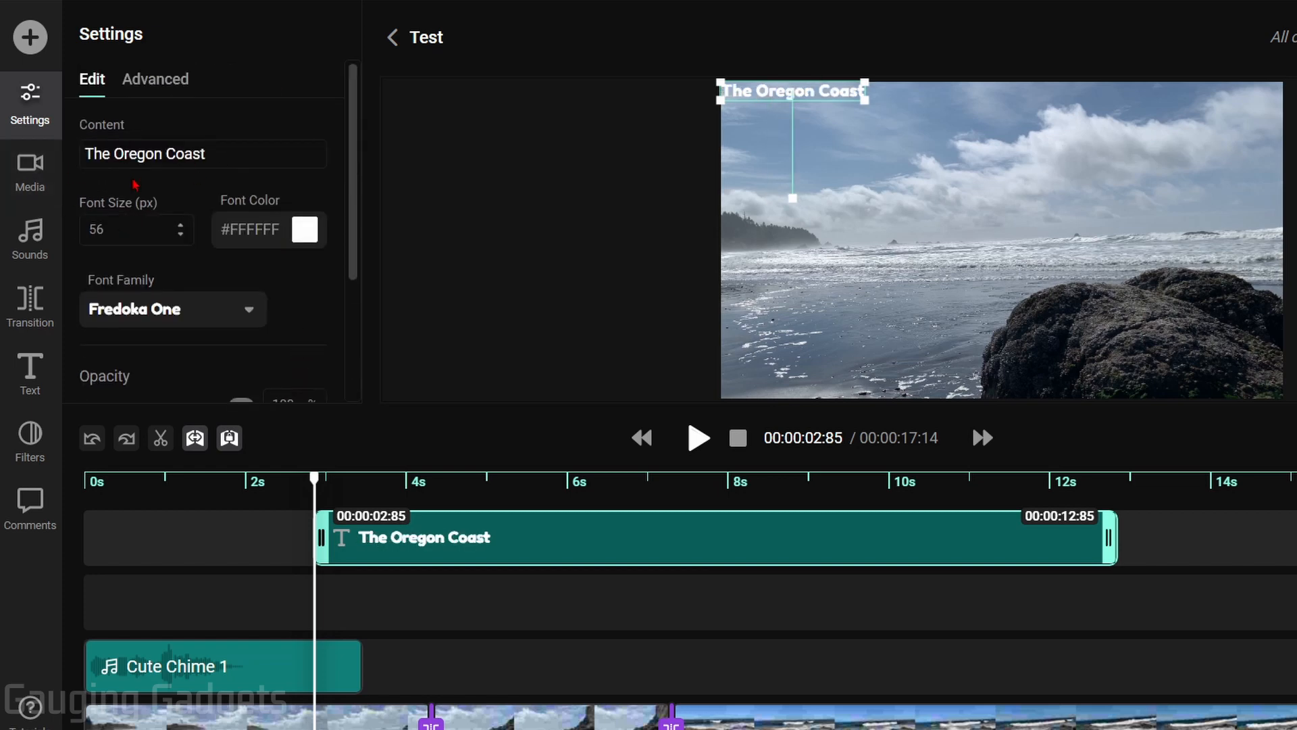
Make the title font size 104, red #FF0000, and rotated 29°
{"action": "left_click_drag", "start_coordinate": [117, 225], "coordinate": [171, 232]}
{"action": "left_click", "coordinate": [318, 247]}
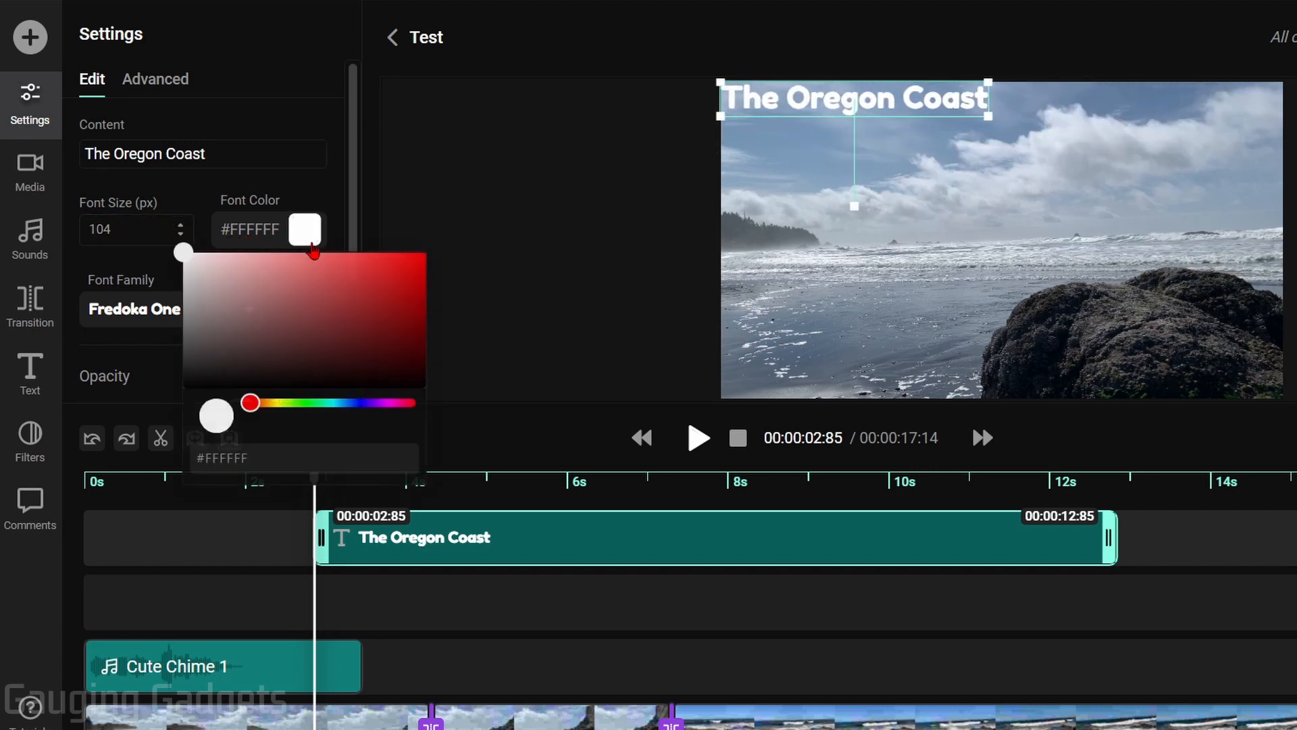
{"action": "left_click_drag", "start_coordinate": [271, 284], "coordinate": [499, 195]}
{"action": "scroll", "coordinate": [167, 212], "scroll_direction": "down", "scroll_amount": 3}
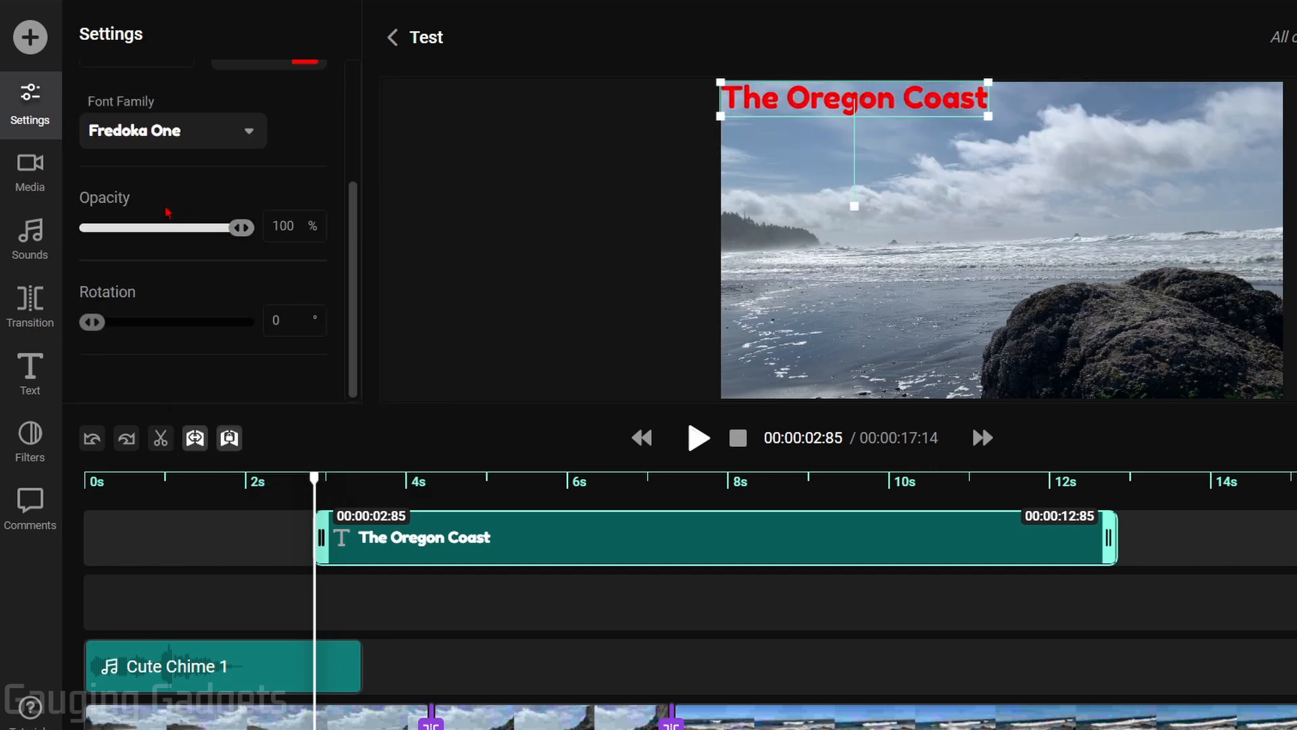
{"action": "left_click_drag", "start_coordinate": [157, 229], "coordinate": [312, 235]}
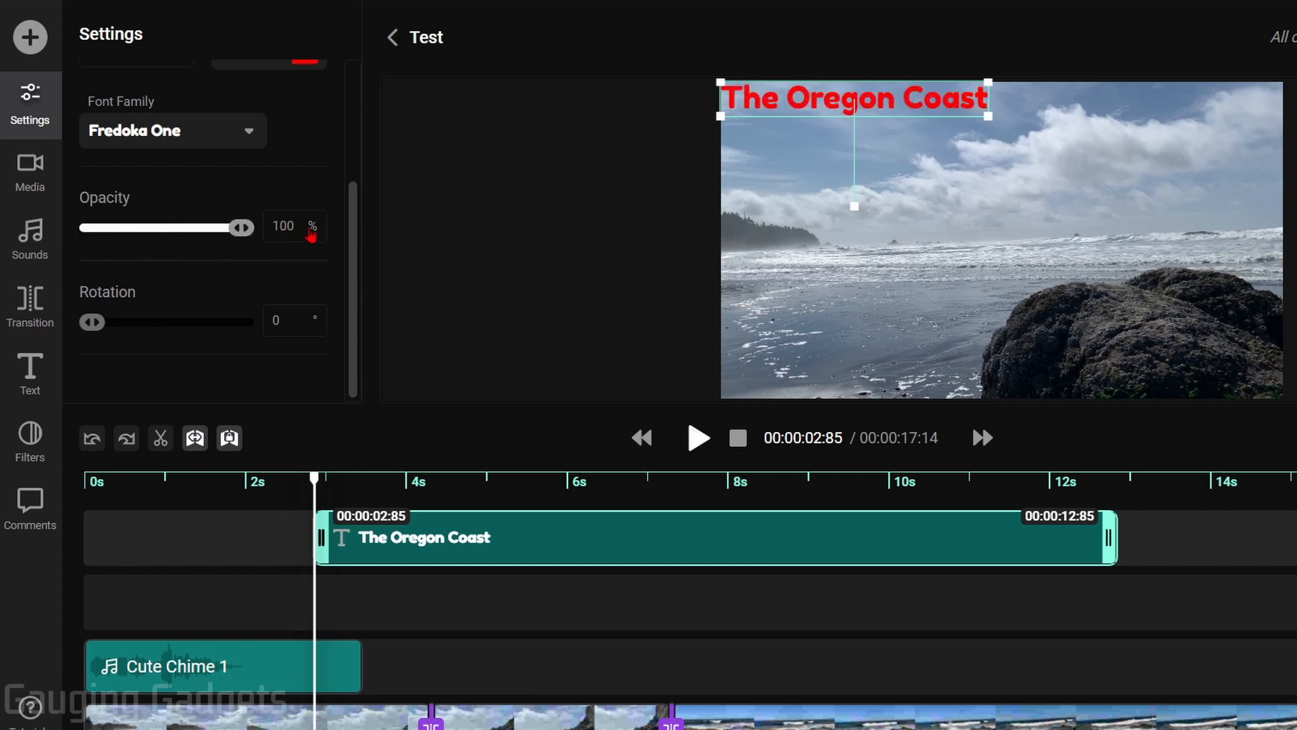
{"action": "mouse_move", "coordinate": [93, 327]}
{"action": "left_mouse_down"}
{"action": "mouse_move", "coordinate": [130, 321]}
{"action": "mouse_move", "coordinate": [107, 323]}
{"action": "left_mouse_up"}
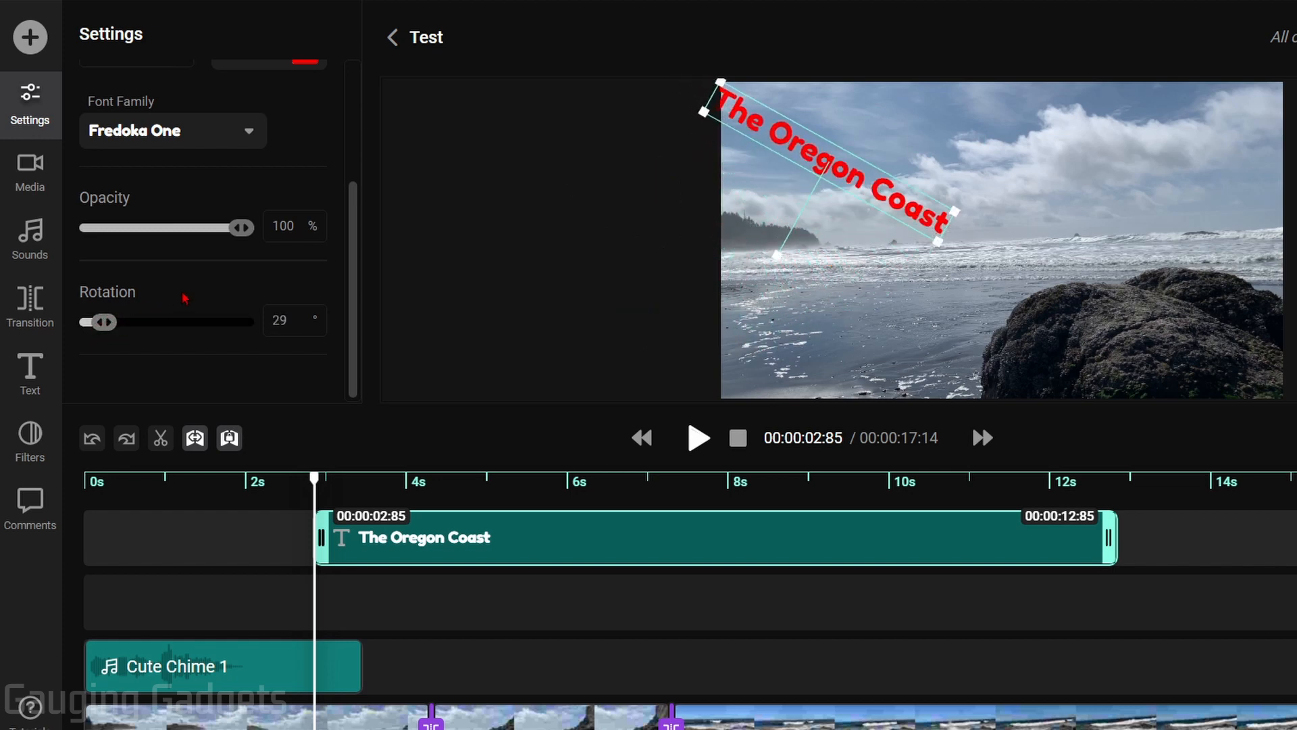
{"action": "scroll", "coordinate": [229, 93], "scroll_direction": "up", "scroll_amount": 3}
Give the title a black text stroke from the advanced options
{"action": "left_click", "coordinate": [162, 81]}
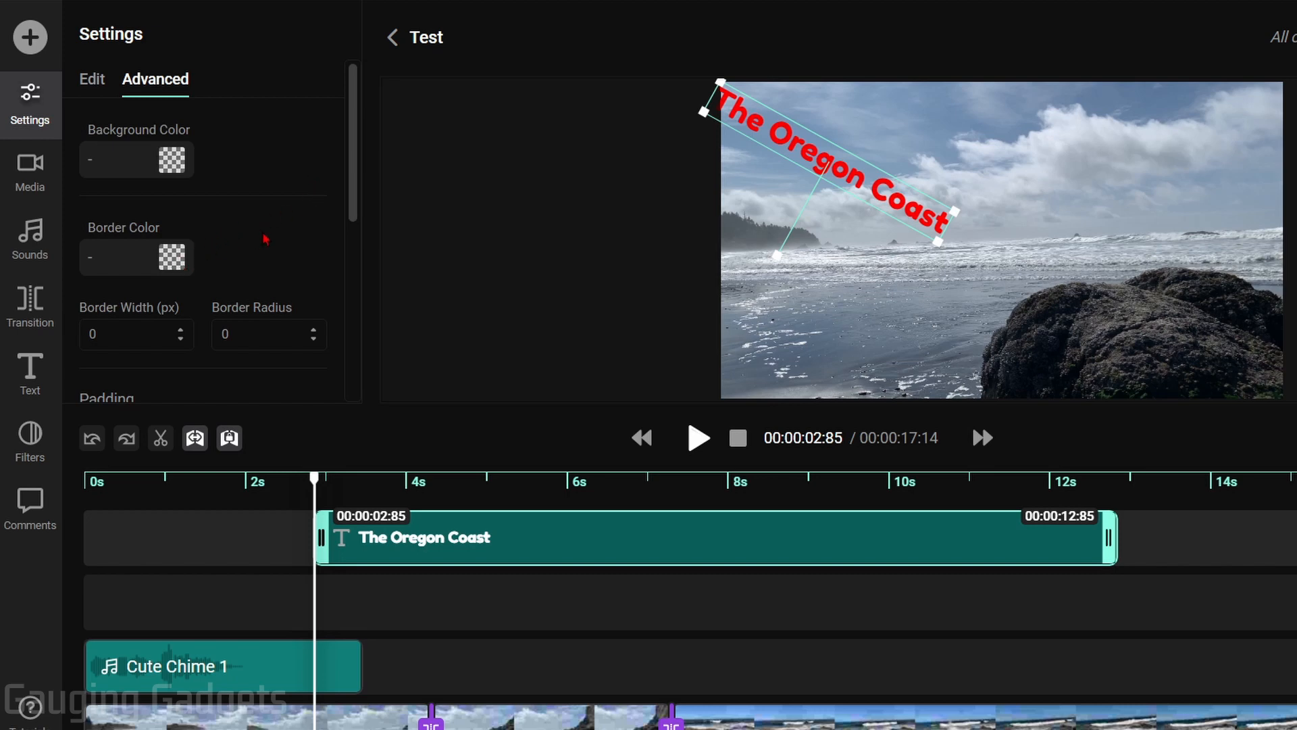
{"action": "scroll", "coordinate": [263, 239], "scroll_direction": "down", "scroll_amount": 3}
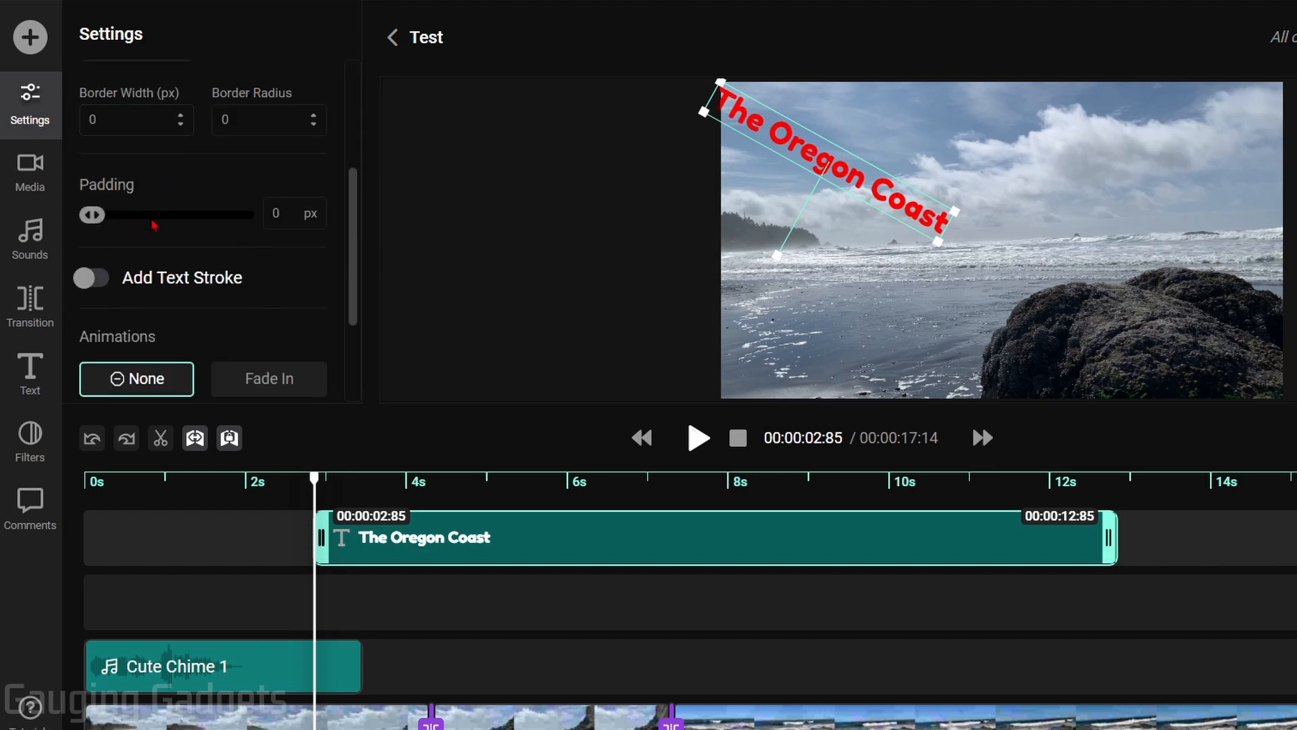
{"action": "left_click", "coordinate": [98, 280]}
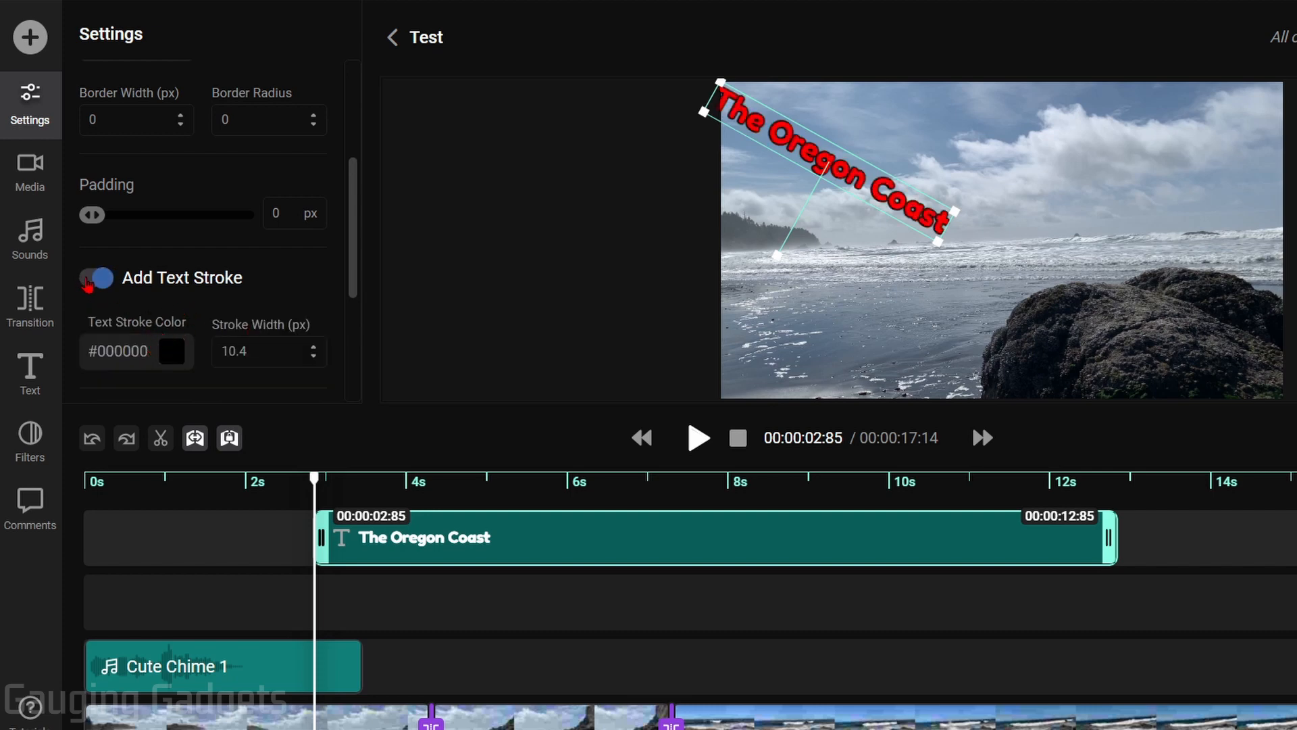
{"action": "scroll", "coordinate": [135, 267], "scroll_direction": "down", "scroll_amount": 3}
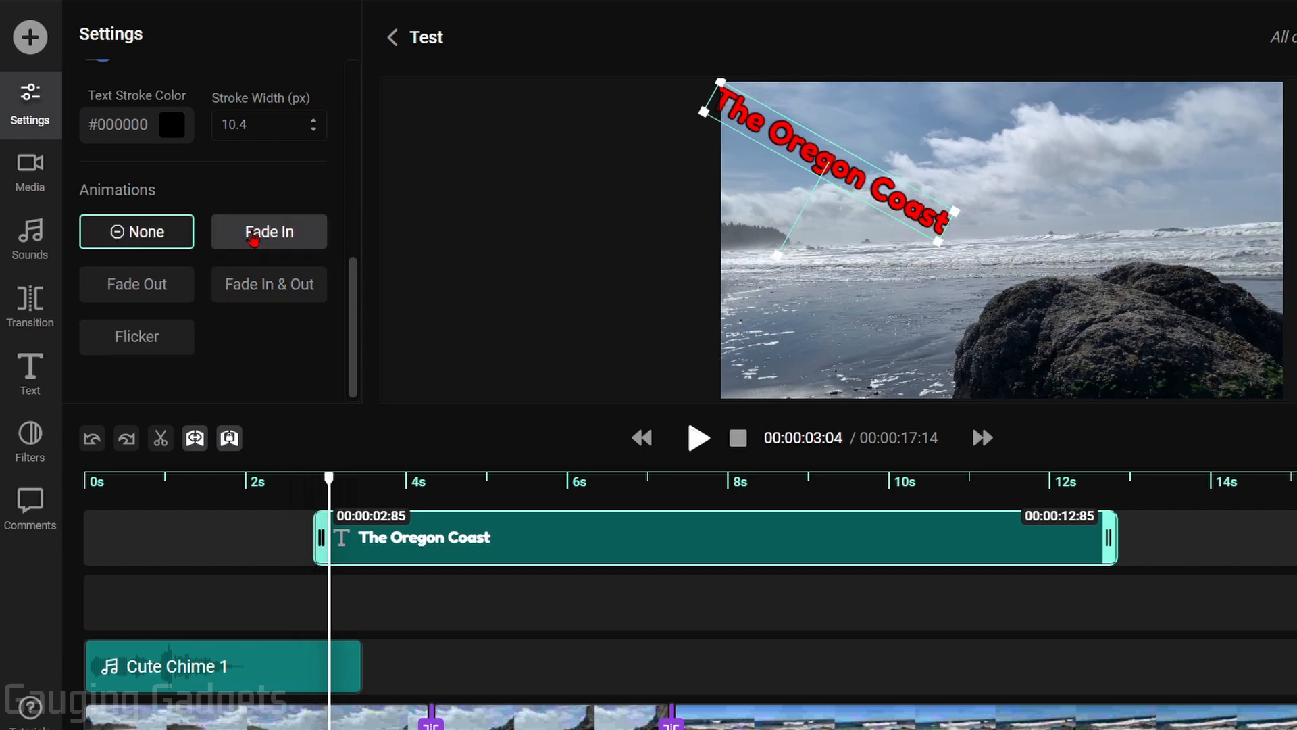
Give The Oregon Coast title a 5-second Fade In and preview it
{"action": "left_click", "coordinate": [253, 236]}
{"action": "left_click_drag", "start_coordinate": [190, 389], "coordinate": [206, 389]}
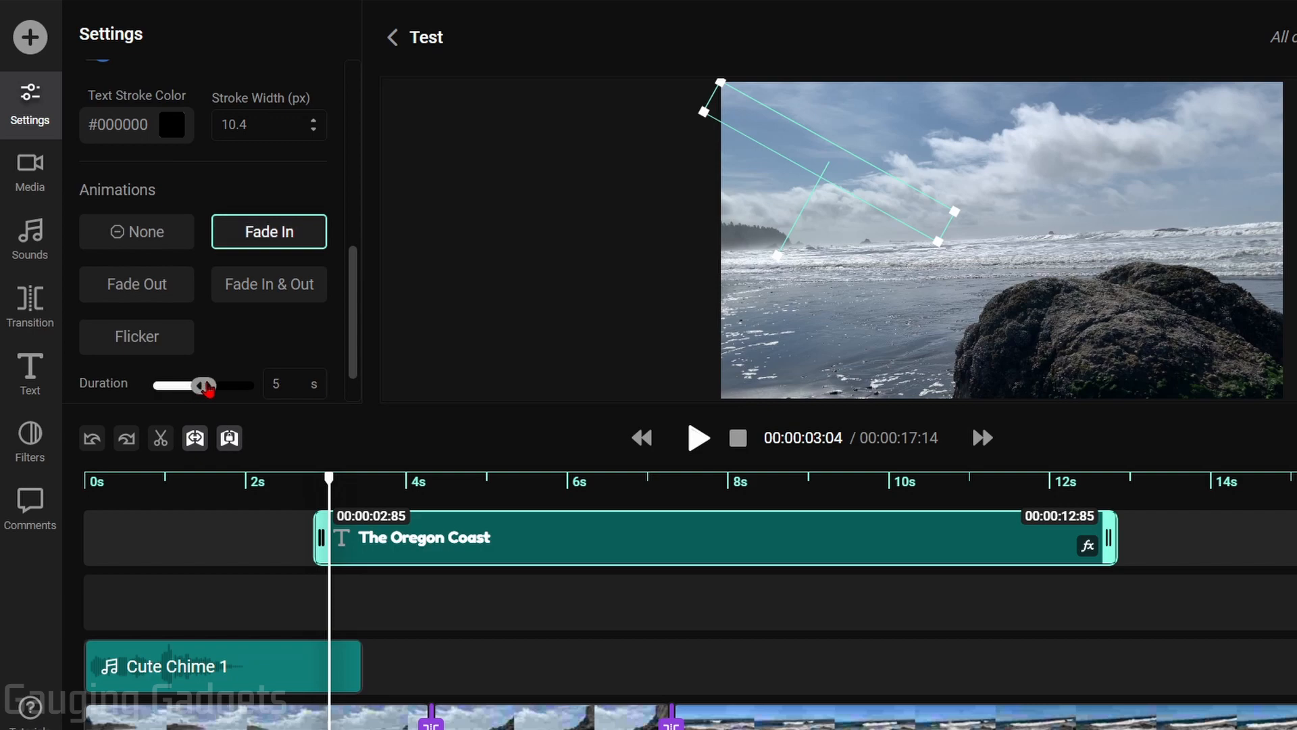
{"action": "left_click", "coordinate": [309, 482]}
{"action": "key", "text": "space"}
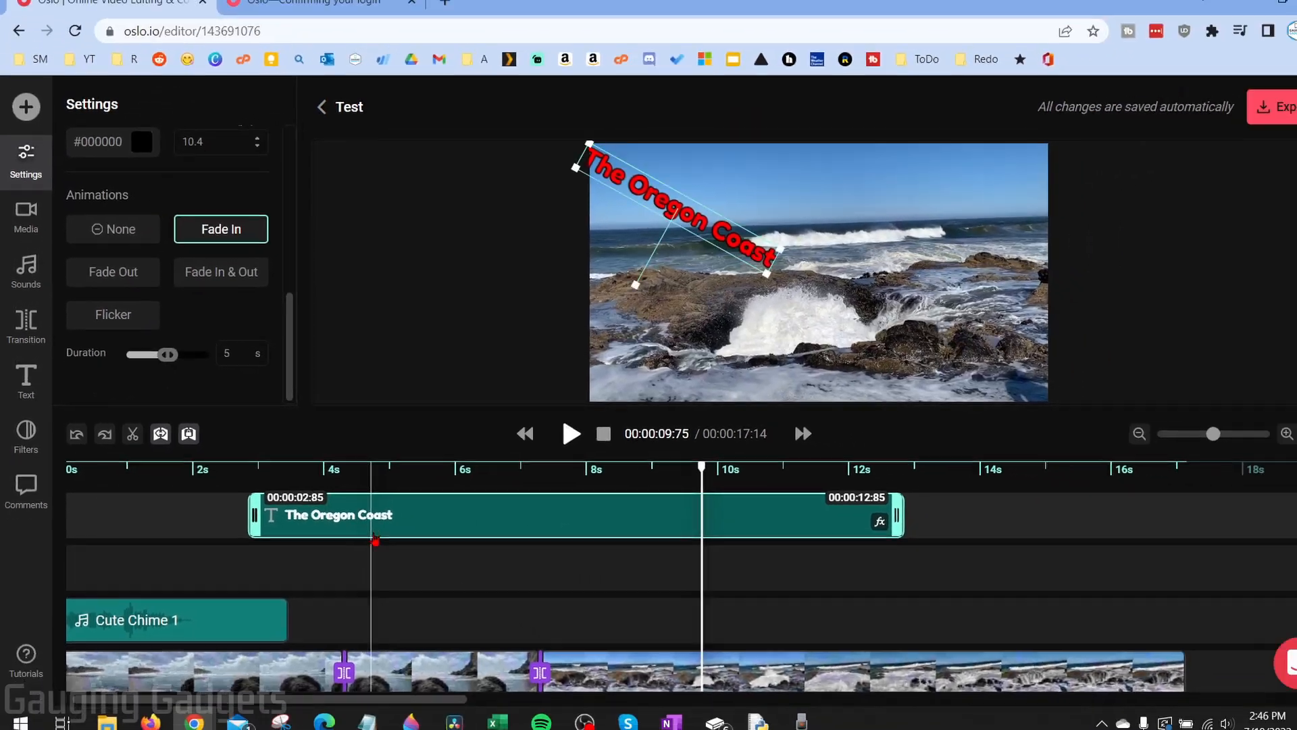
Move the title to 0 s and trim it to end around 7.5 seconds
{"action": "left_click_drag", "start_coordinate": [277, 482], "coordinate": [129, 553]}
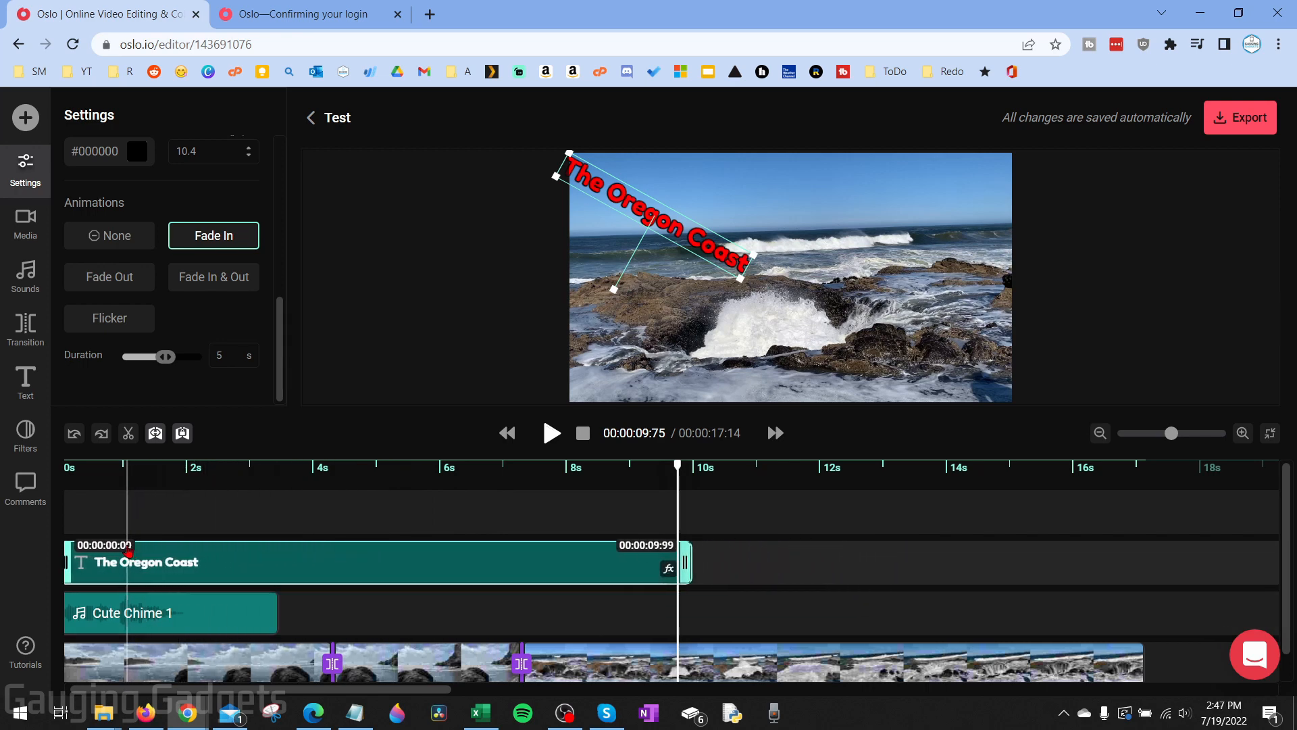
{"action": "left_click", "coordinate": [80, 469]}
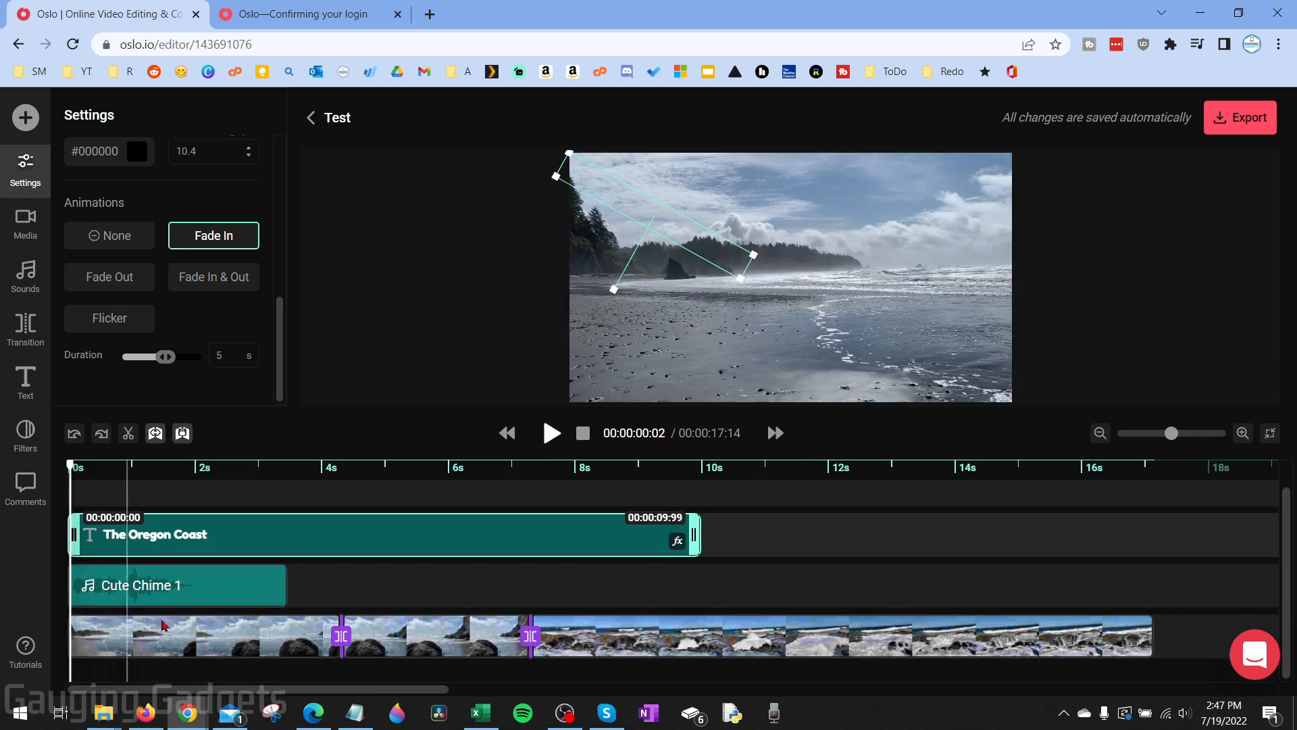
{"action": "key", "text": "space"}
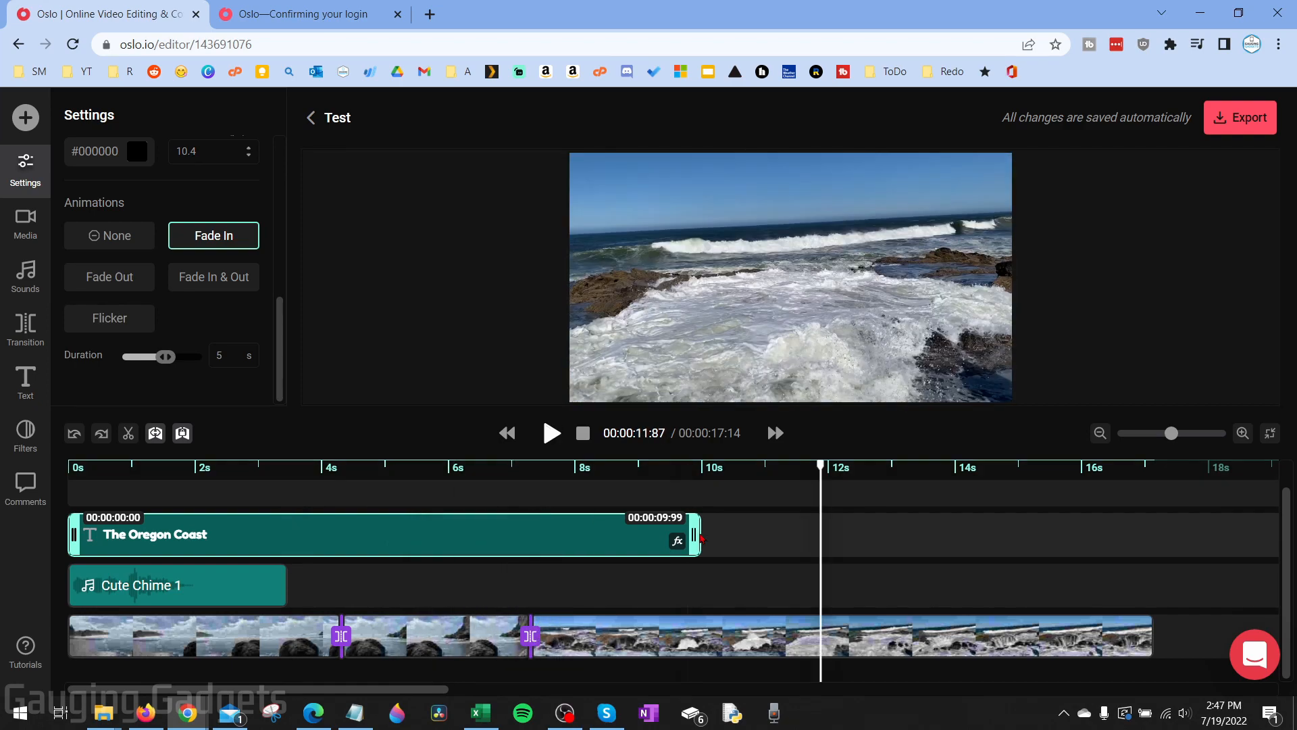
{"action": "left_click_drag", "start_coordinate": [695, 534], "coordinate": [530, 525]}
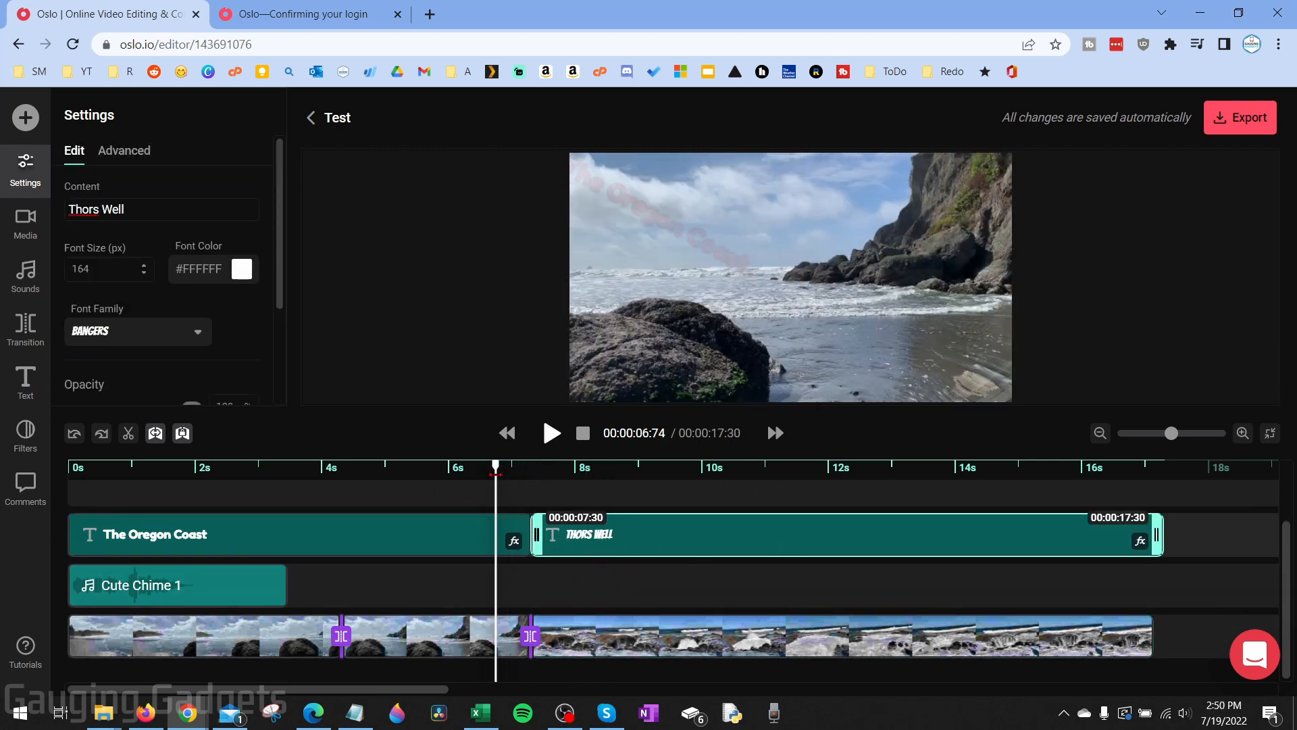
Preview the hand-off into the Thors Well title, then return to the media library
{"action": "left_click", "coordinate": [552, 433]}
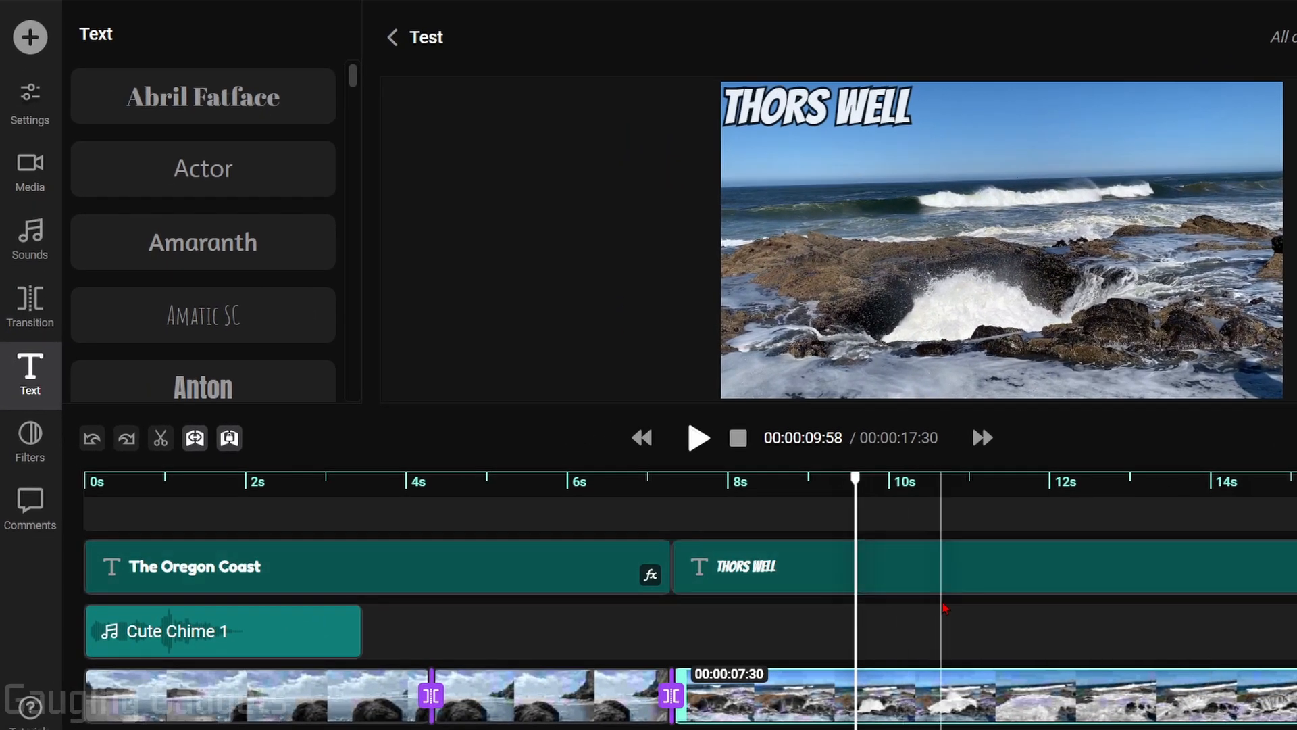
{"action": "left_click", "coordinate": [48, 173]}
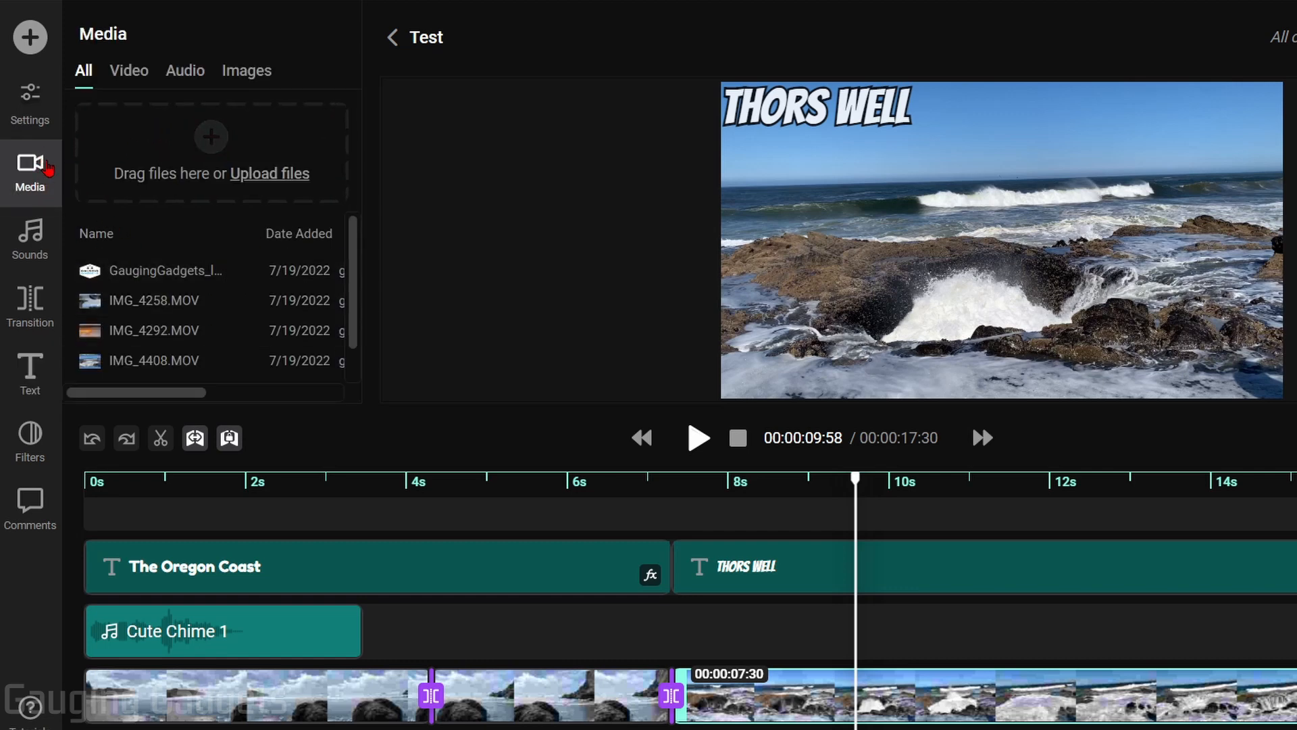
Add the GaugingGadgets logo image to the timeline and move it to the frame's right side
{"action": "left_click", "coordinate": [233, 72]}
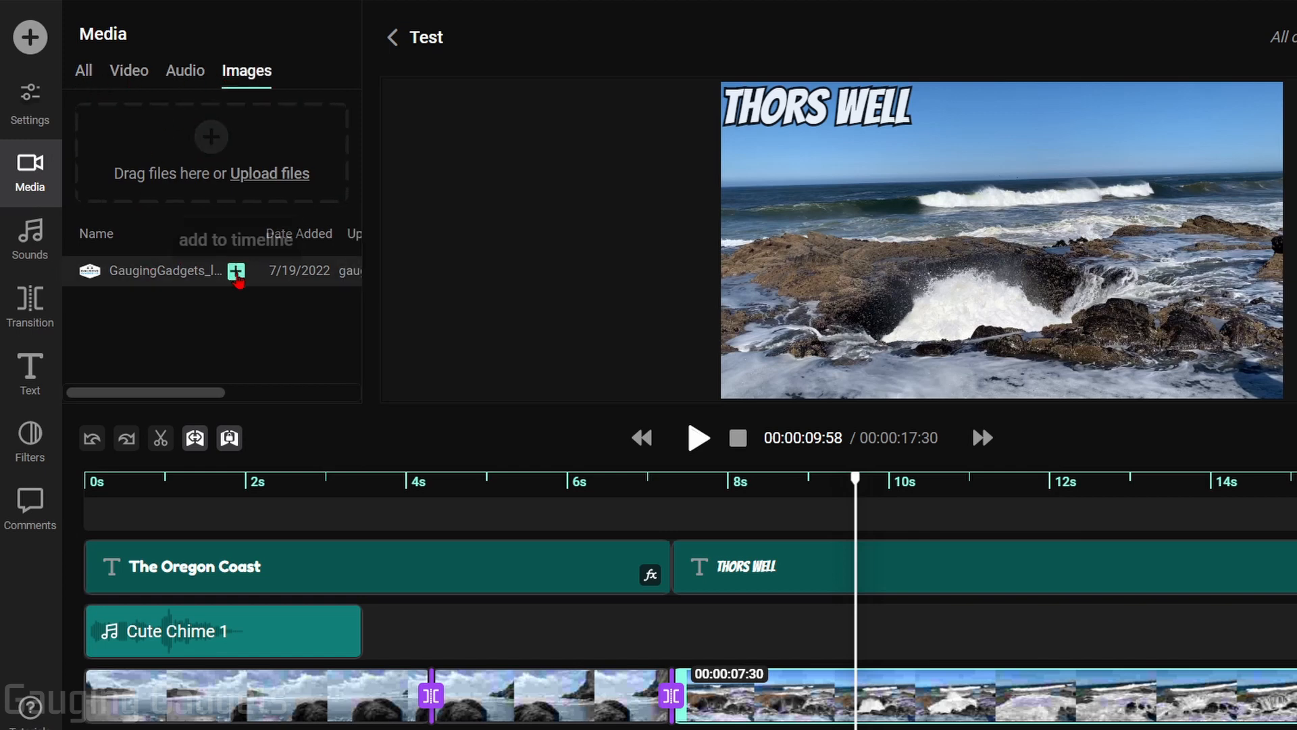
{"action": "left_click_drag", "start_coordinate": [238, 282], "coordinate": [390, 626]}
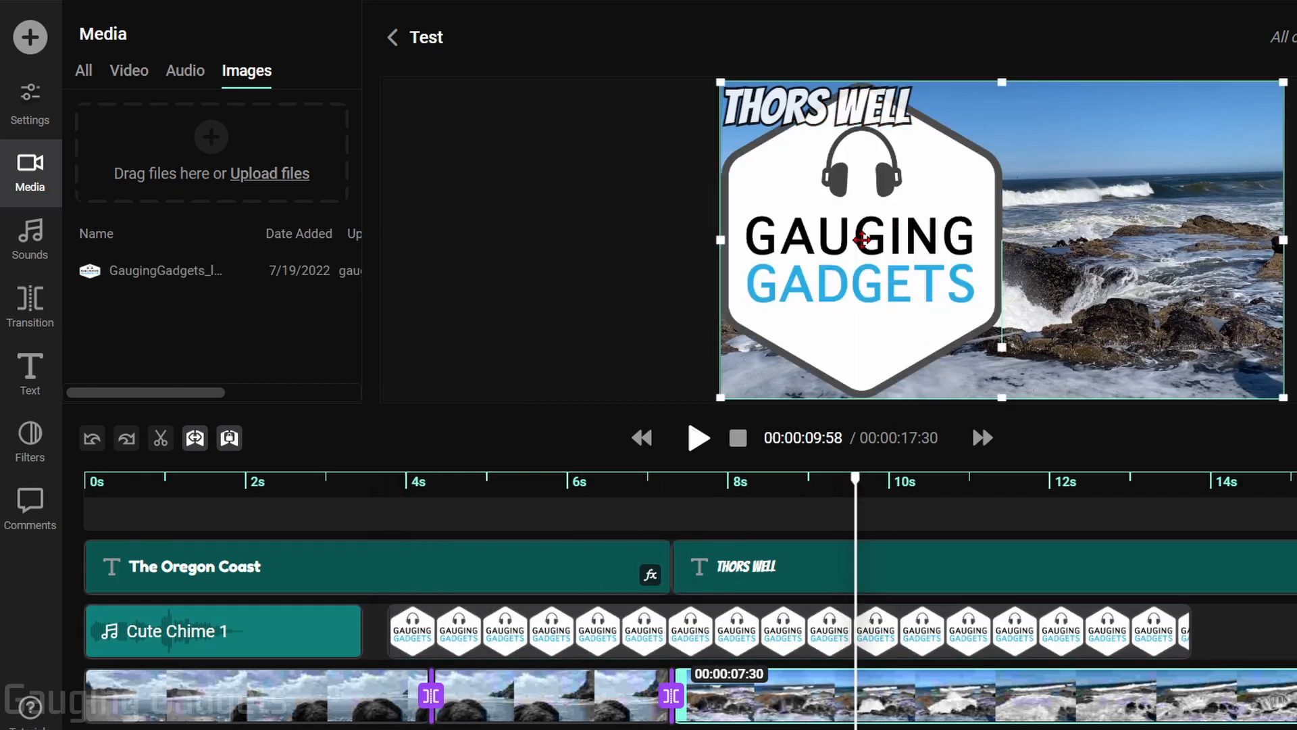
{"action": "left_click_drag", "start_coordinate": [863, 239], "coordinate": [1103, 238]}
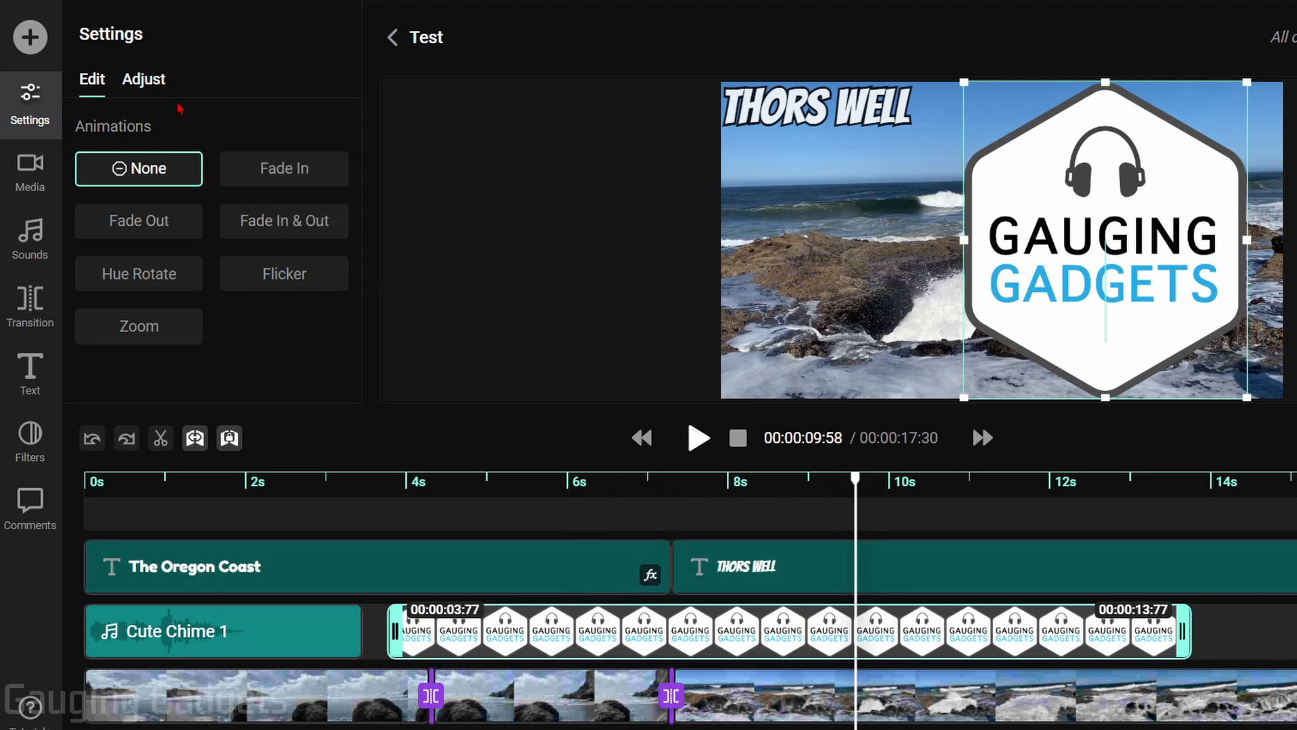
Shrink the logo to a small badge in the video's bottom-right corner
{"action": "left_click", "coordinate": [157, 89]}
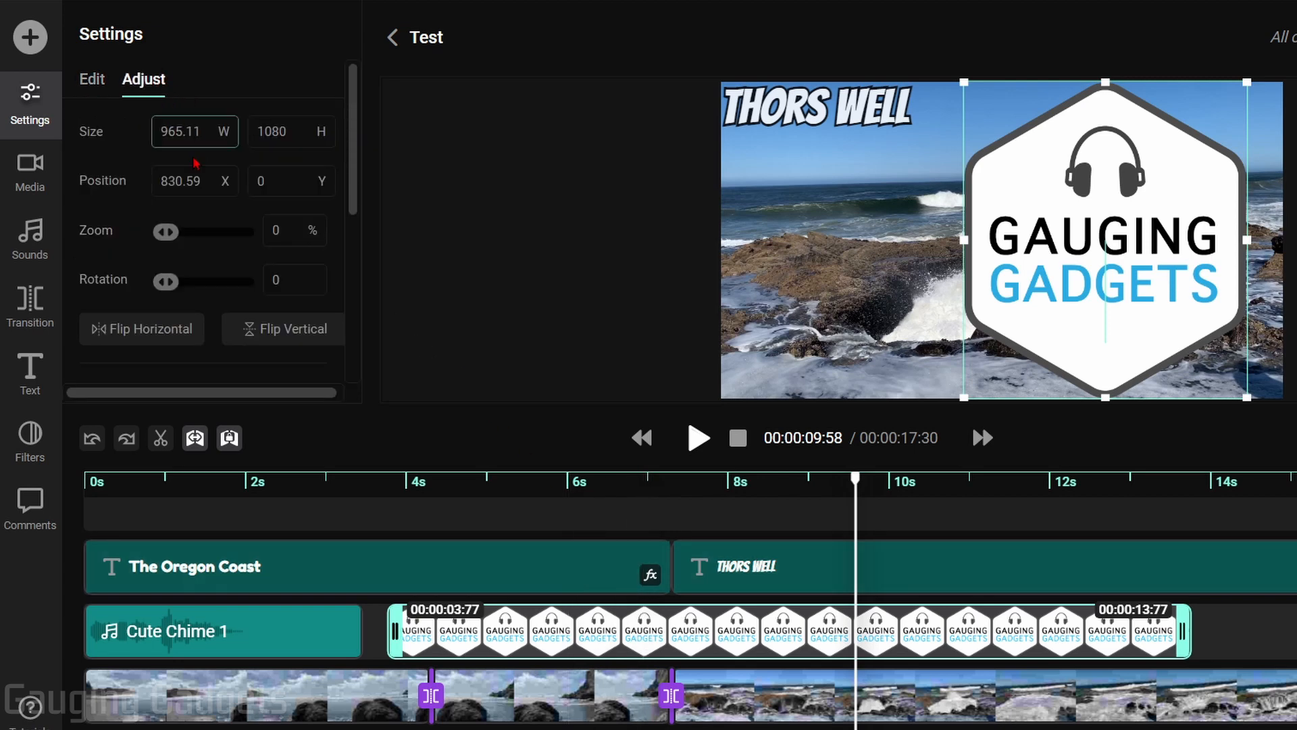
{"action": "mouse_move", "coordinate": [187, 176]}
{"action": "left_mouse_down"}
{"action": "mouse_move", "coordinate": [227, 179]}
{"action": "mouse_move", "coordinate": [178, 178]}
{"action": "left_mouse_up"}
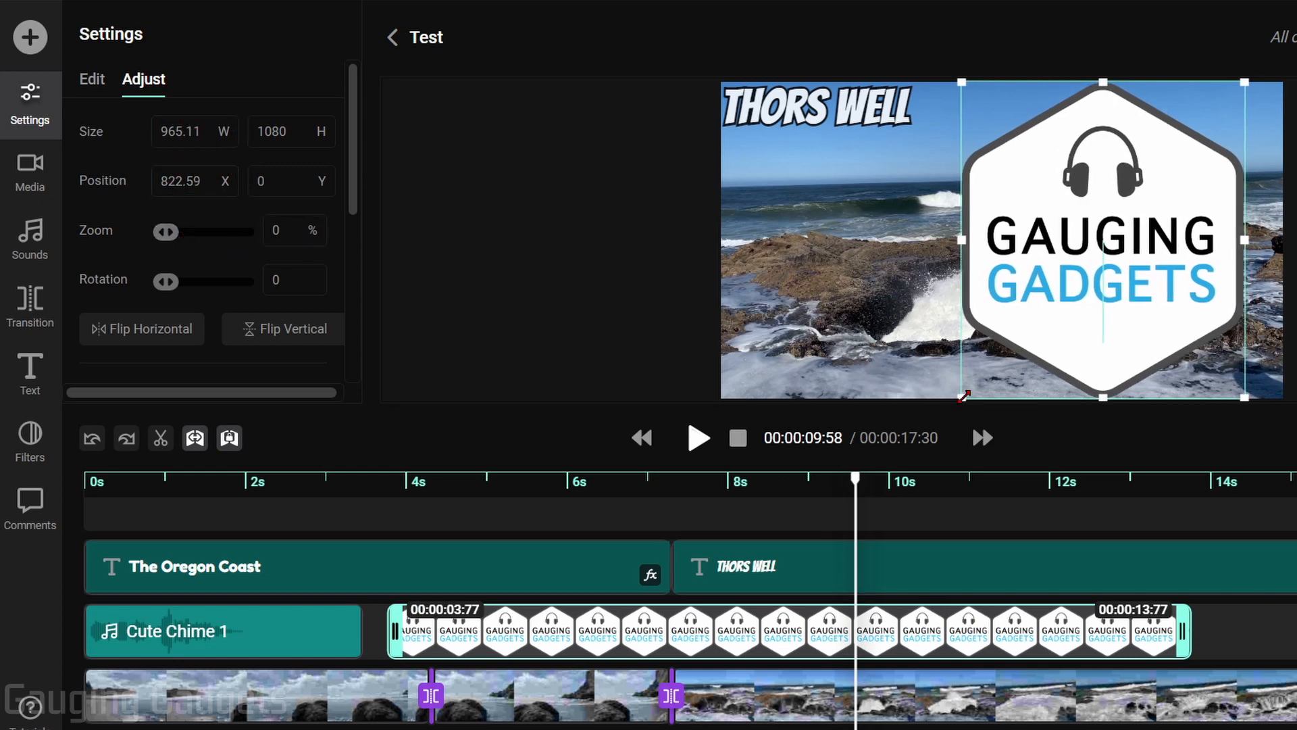
{"action": "left_click_drag", "start_coordinate": [964, 396], "coordinate": [1100, 245]}
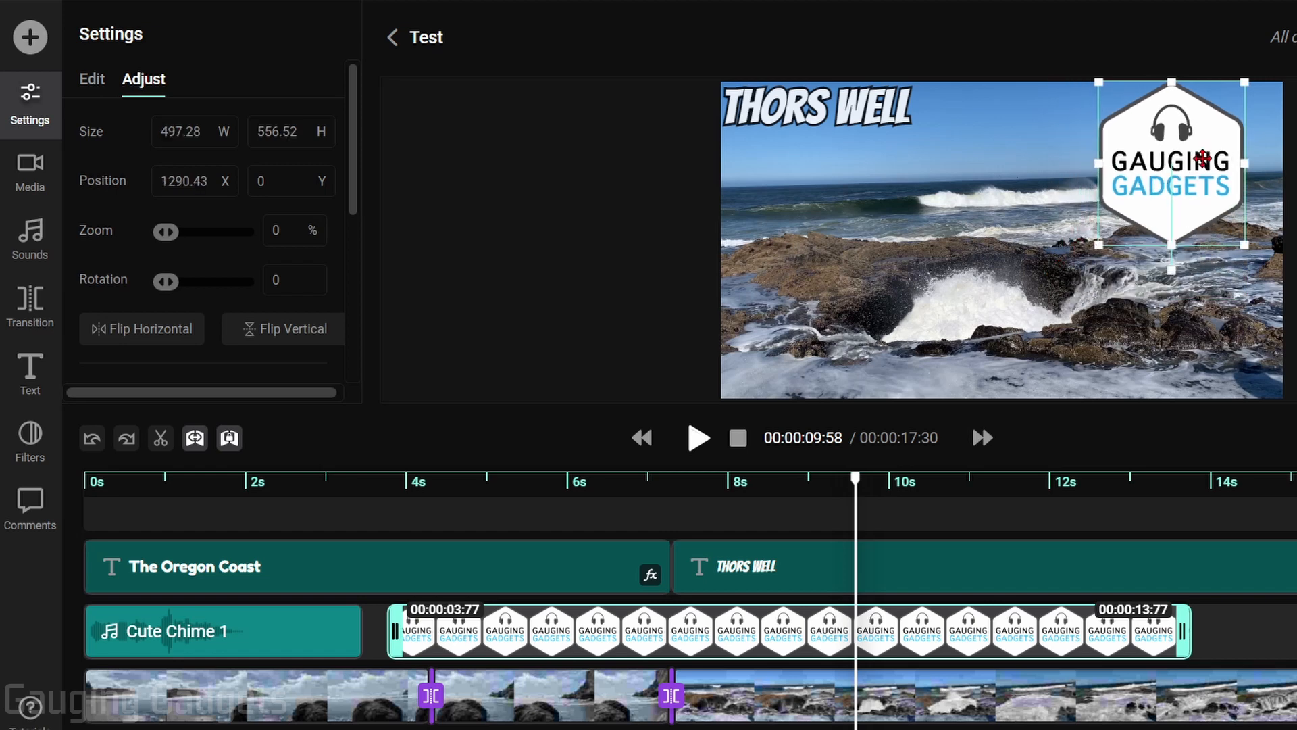
{"action": "left_click_drag", "start_coordinate": [1203, 158], "coordinate": [1135, 220]}
{"action": "left_click_drag", "start_coordinate": [1178, 307], "coordinate": [1096, 215]}
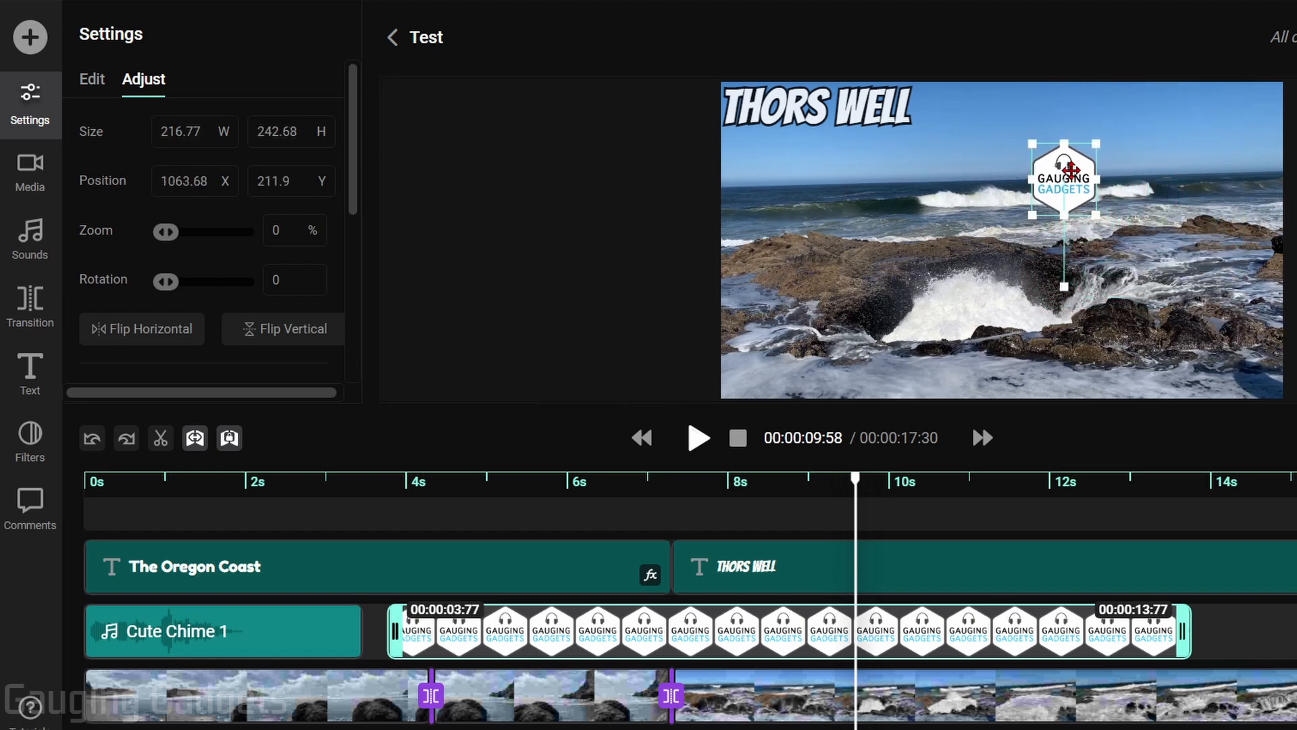
{"action": "left_click_drag", "start_coordinate": [1071, 171], "coordinate": [1245, 343]}
{"action": "left_click", "coordinate": [92, 85]}
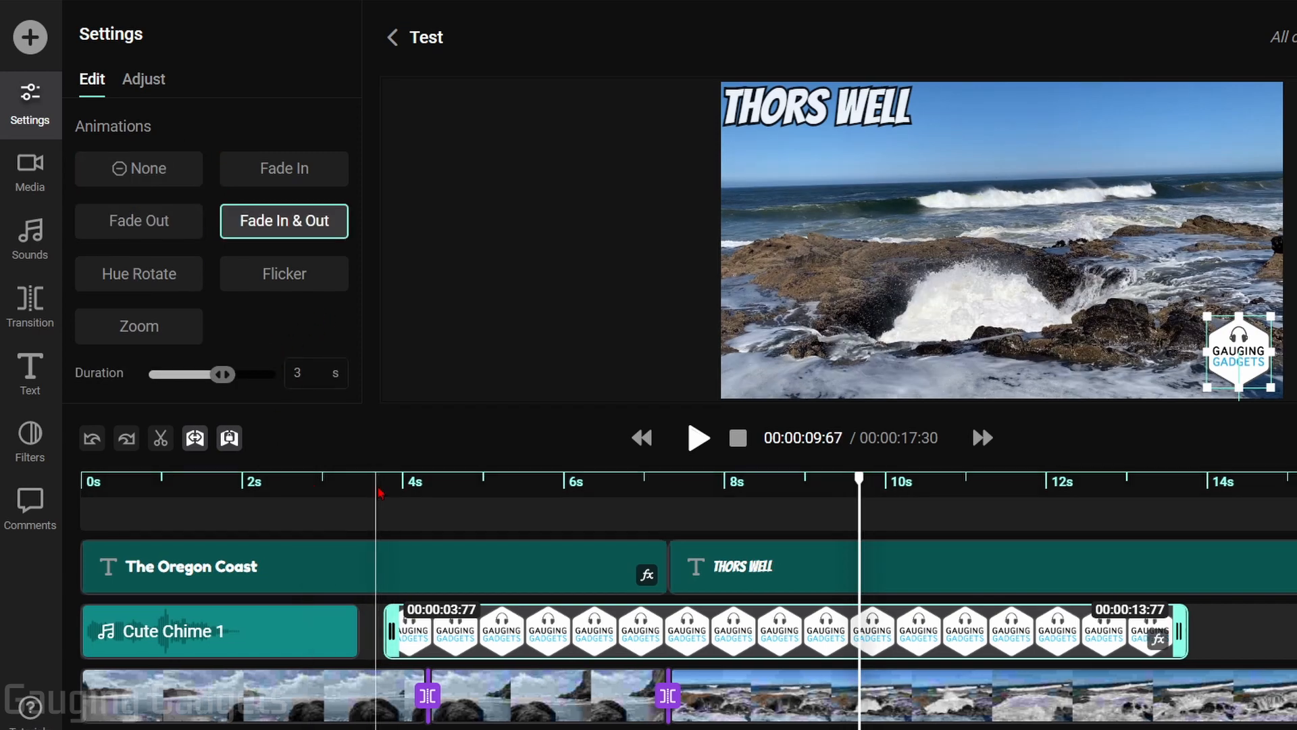
Play the video from about 3.7 seconds to preview the fading logo
{"action": "left_click", "coordinate": [376, 481]}
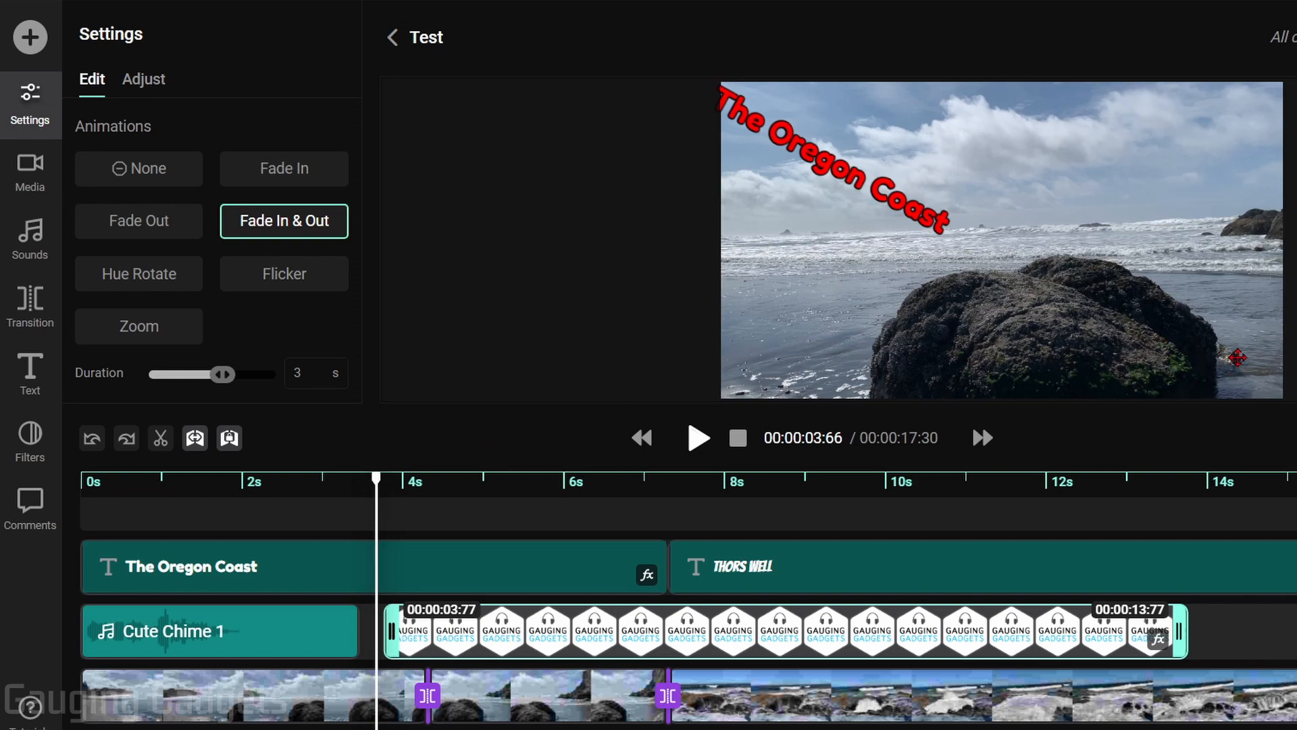
{"action": "key", "text": "space"}
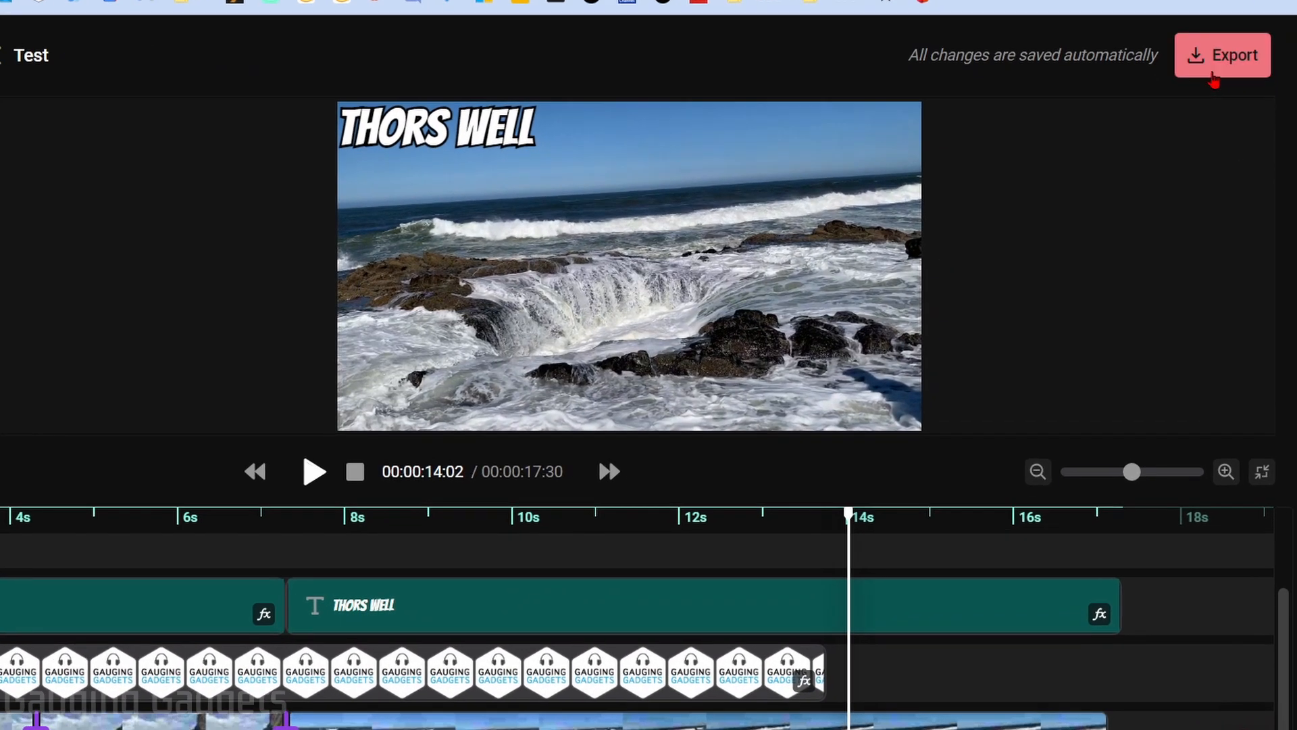
Export the video titled Test at 30 fps with Publish to YouTube left off
{"action": "left_click", "coordinate": [1214, 76]}
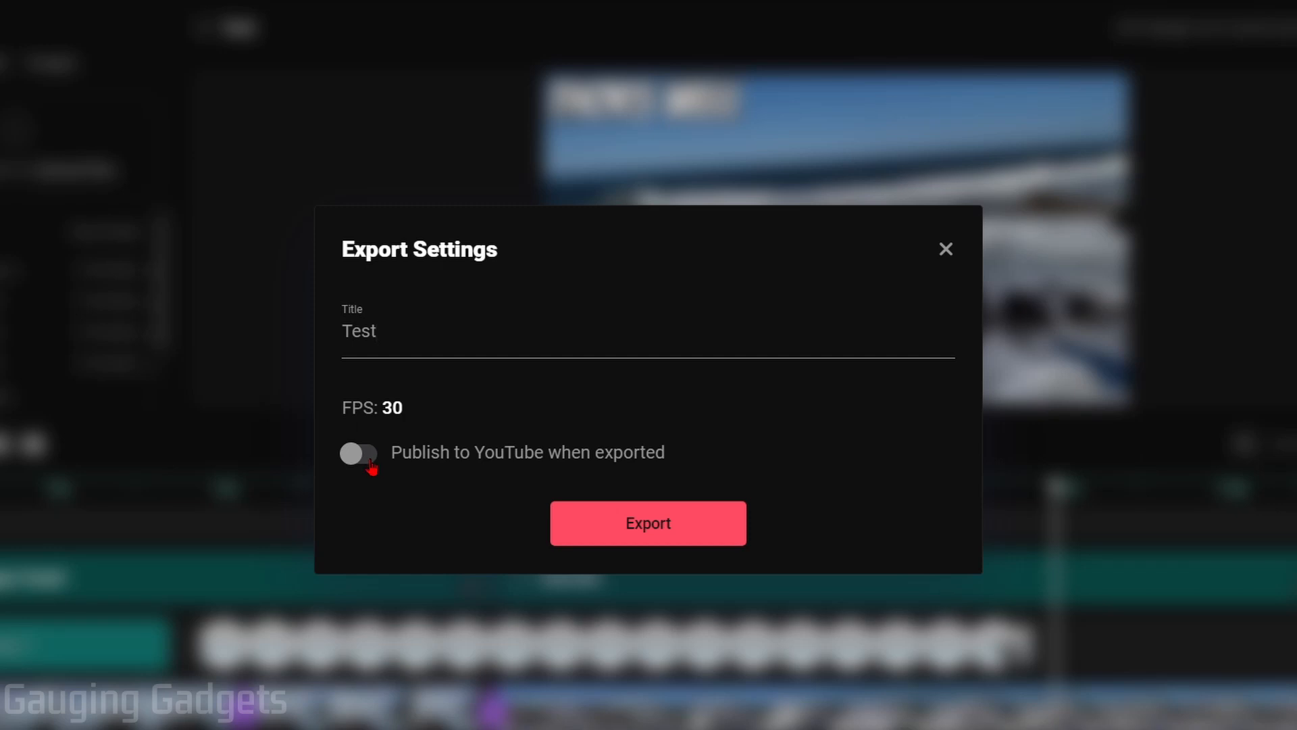
{"action": "left_click", "coordinate": [370, 462]}
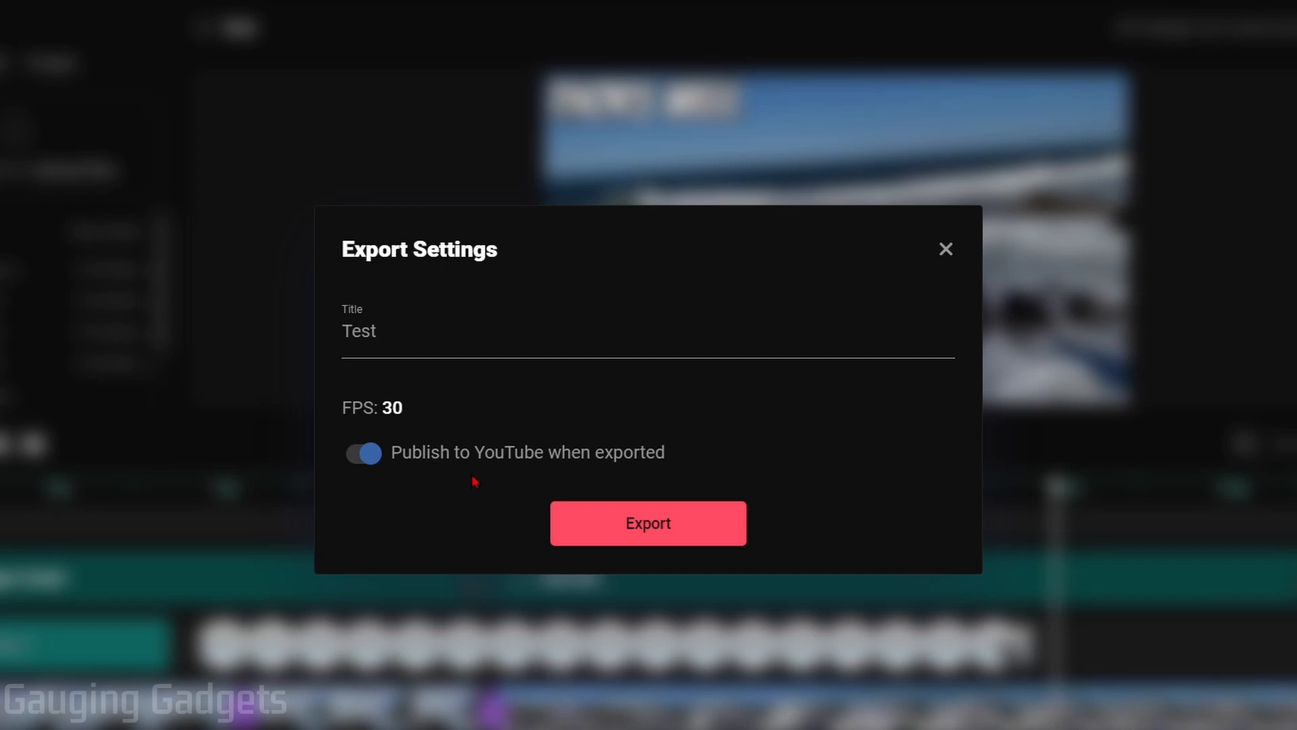
{"action": "left_click", "coordinate": [375, 455]}
{"action": "left_click", "coordinate": [470, 342]}
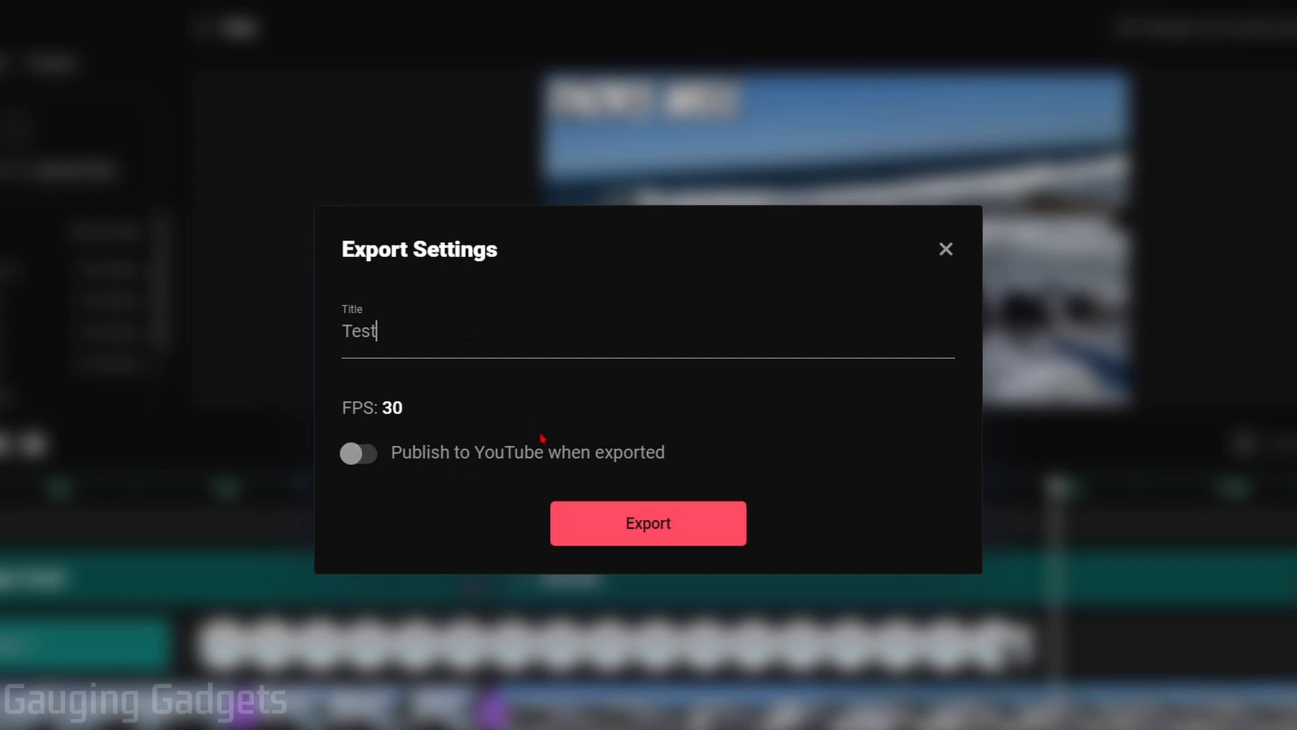
{"action": "left_click", "coordinate": [660, 544]}
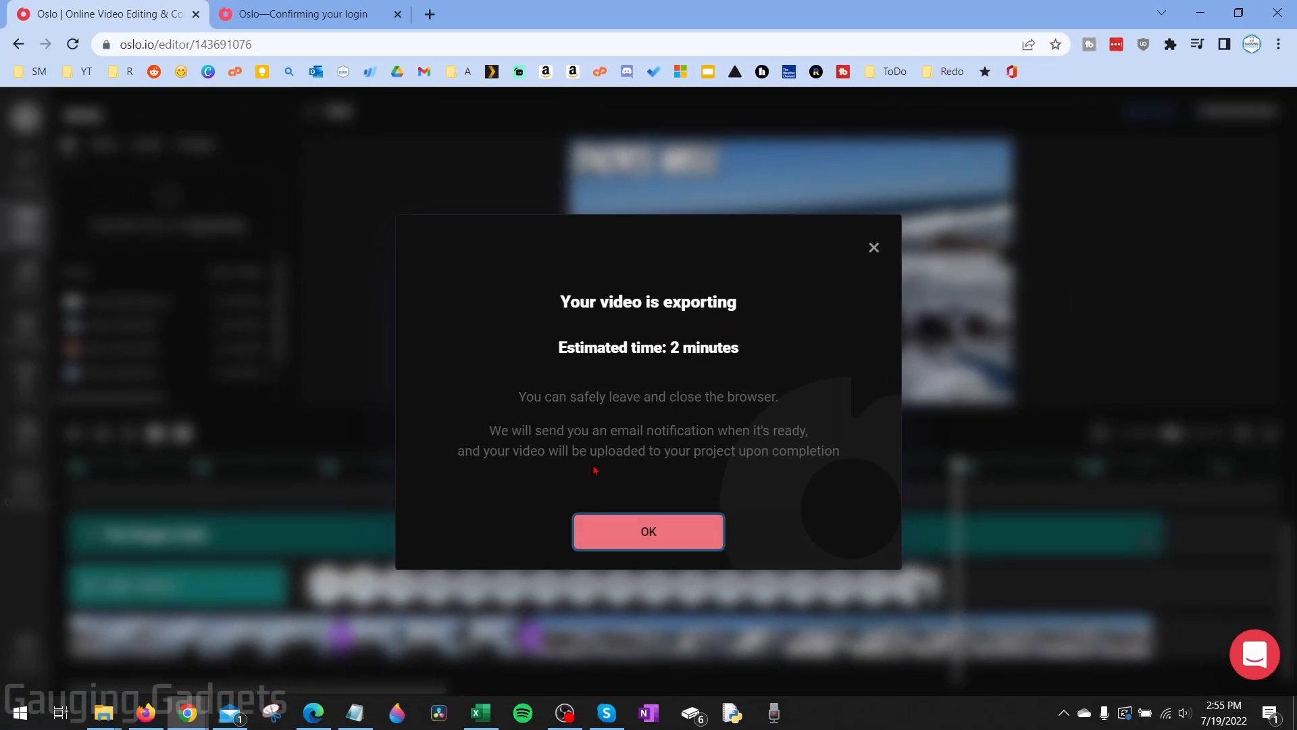
Dismiss the exporting notice and go back to the Test project's video list
{"action": "left_click", "coordinate": [649, 573]}
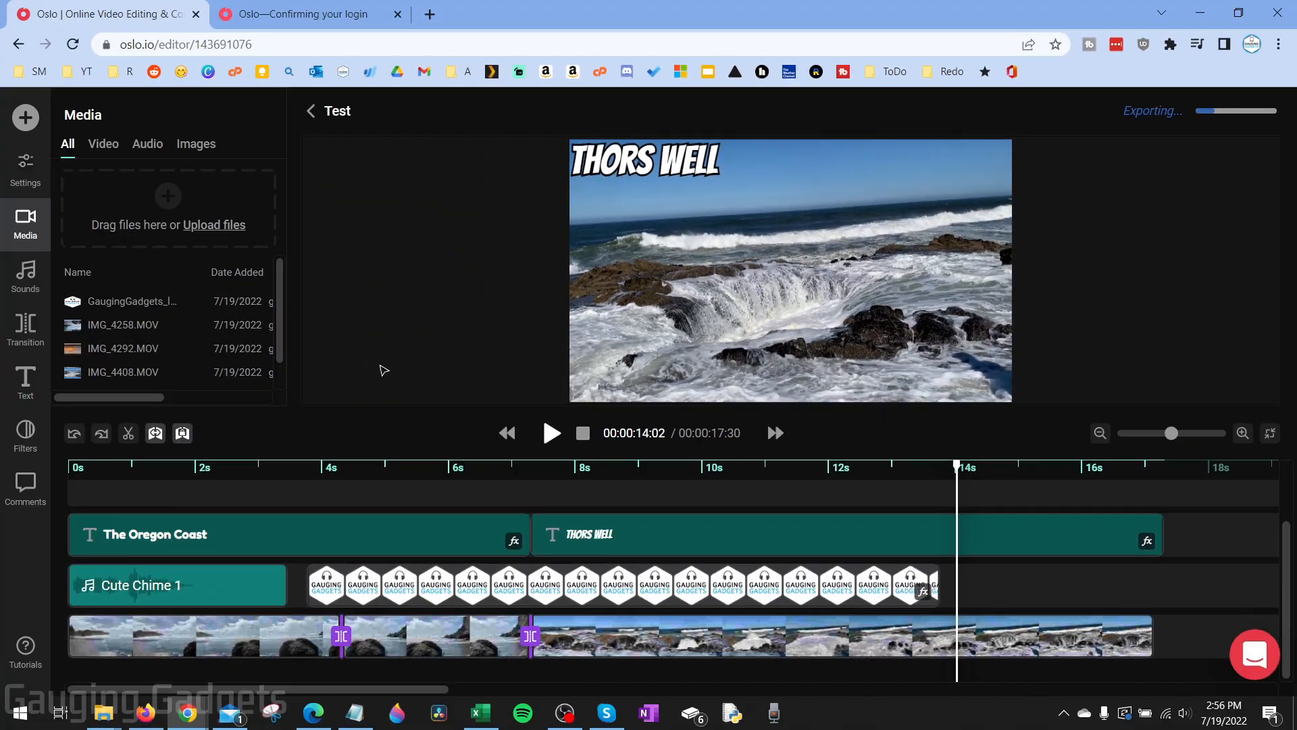
{"action": "left_click", "coordinate": [312, 111]}
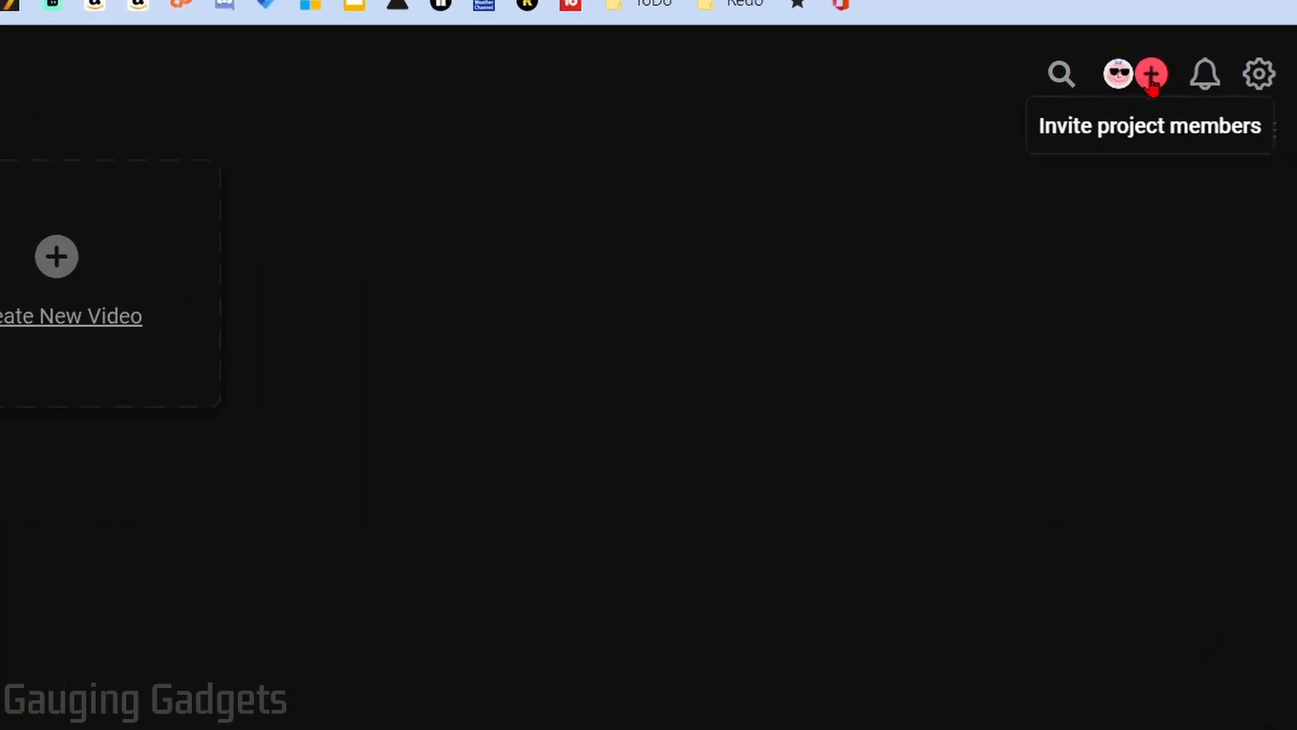
Invite a collaborator by pasting their e-mail, leaving them as a pending Editor-role invite on Test Video
{"action": "left_click", "coordinate": [1151, 76]}
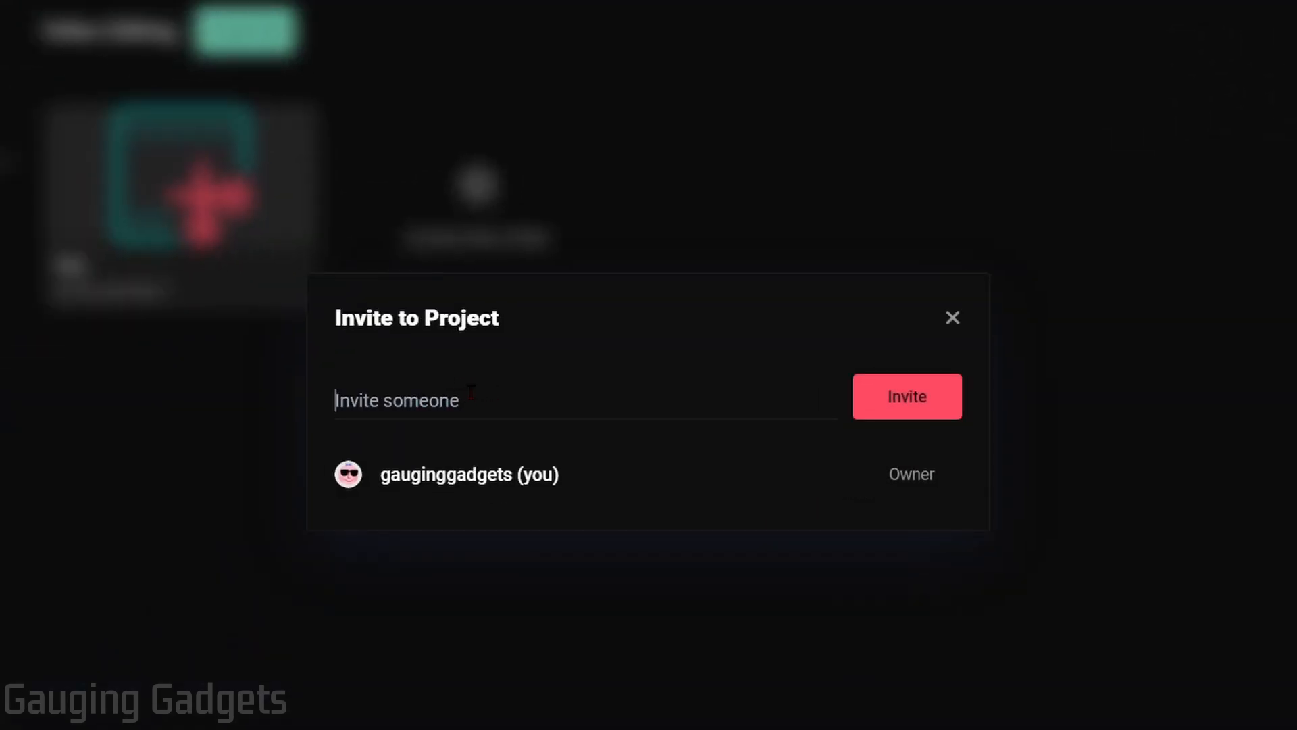
{"action": "key", "text": "ctrl+v"}
{"action": "left_click", "coordinate": [905, 397]}
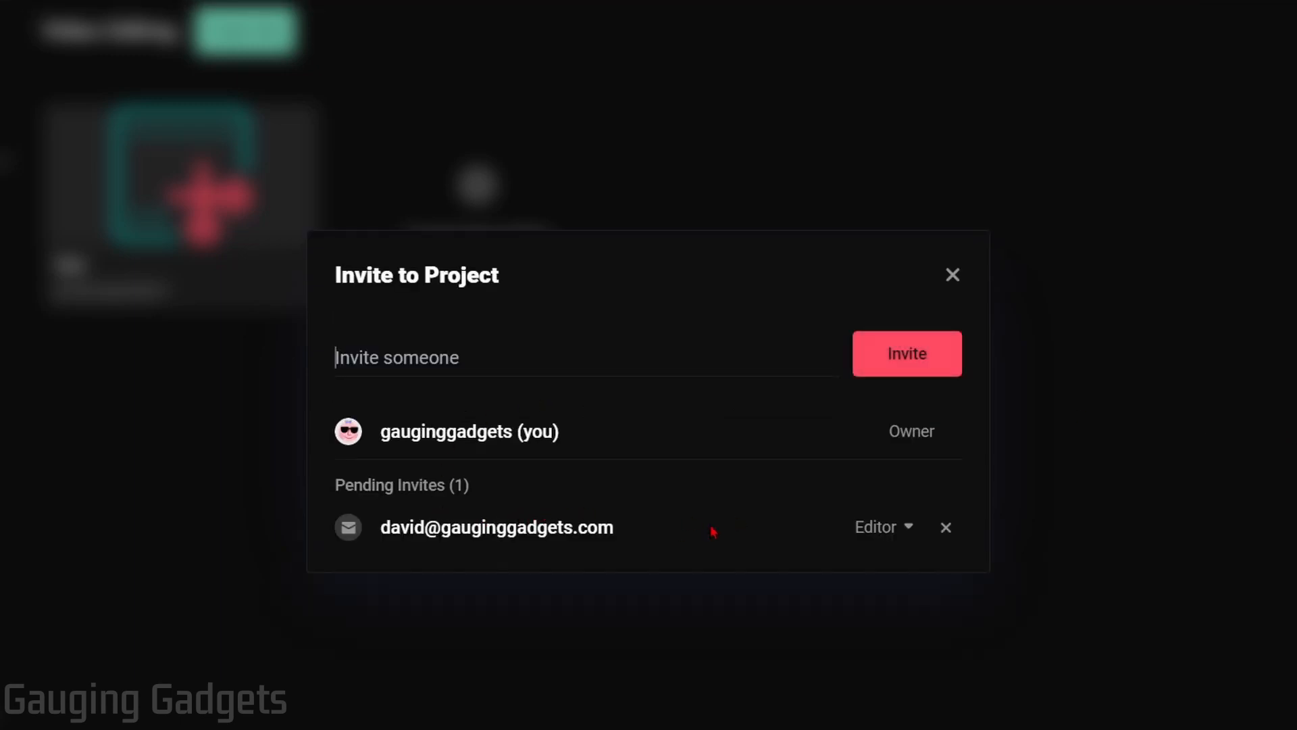
{"action": "left_click", "coordinate": [905, 534]}
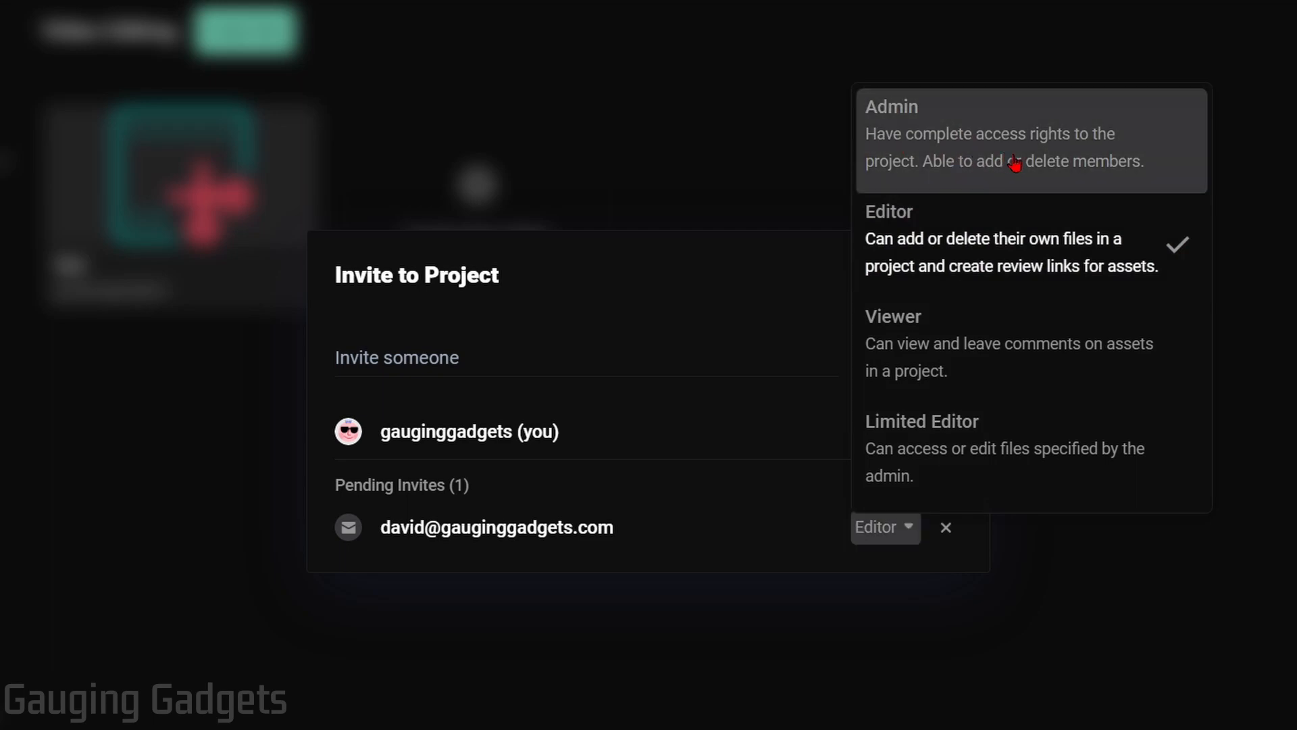
{"action": "left_click", "coordinate": [1112, 156]}
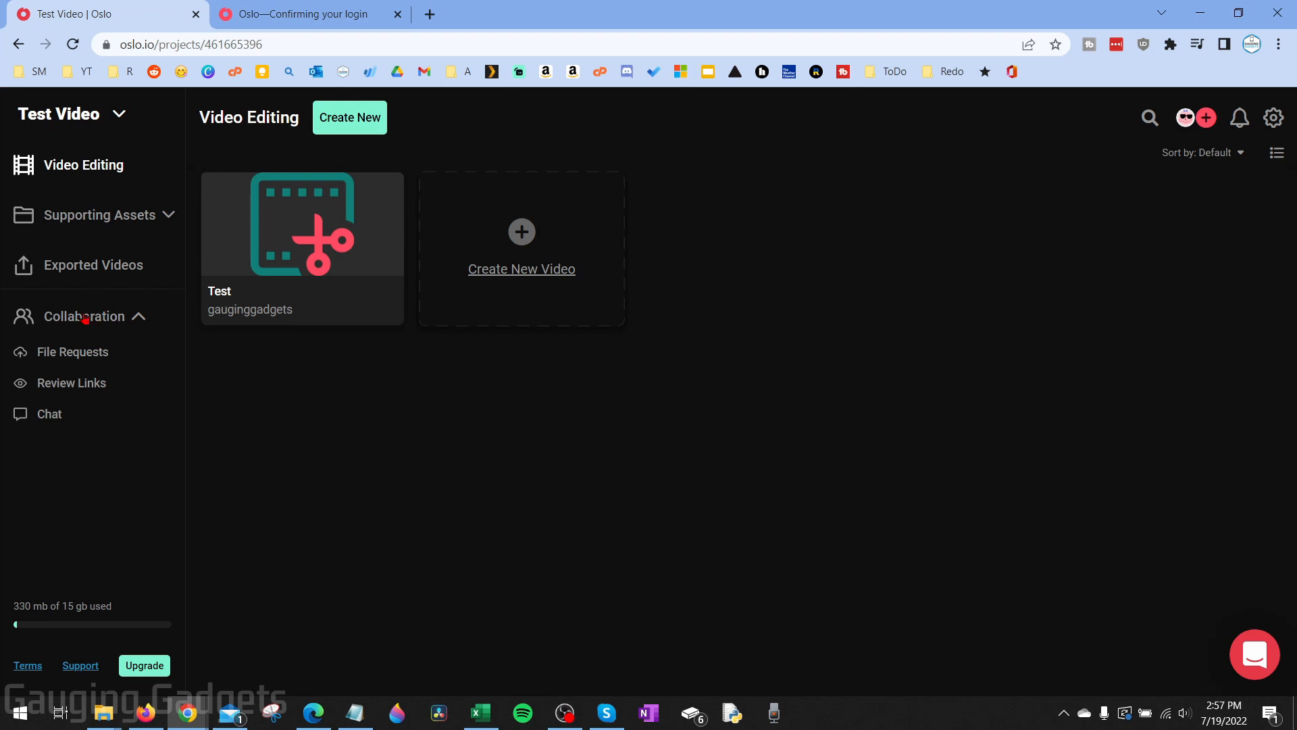
Check File Requests and Review Links, post 'Hello' in the team chat, and open the export-finished e-mail
{"action": "left_click", "coordinate": [76, 355]}
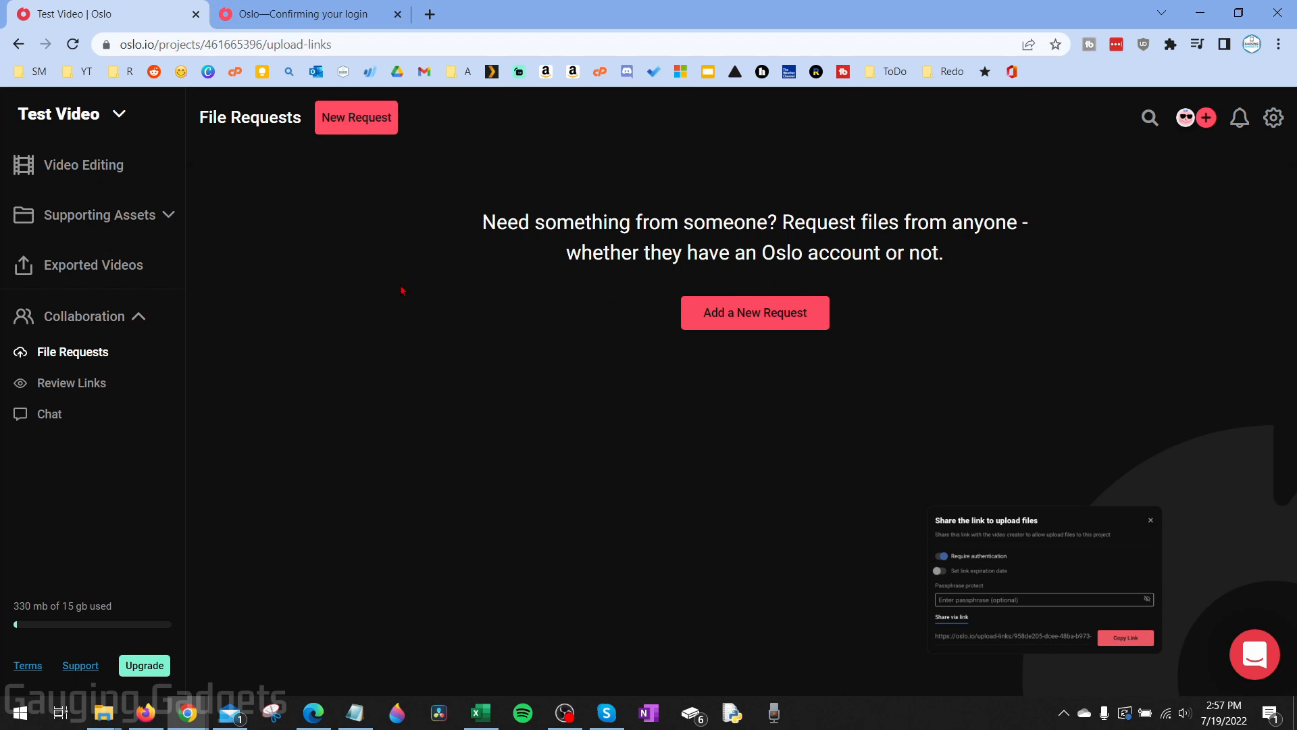
{"action": "left_click", "coordinate": [71, 386]}
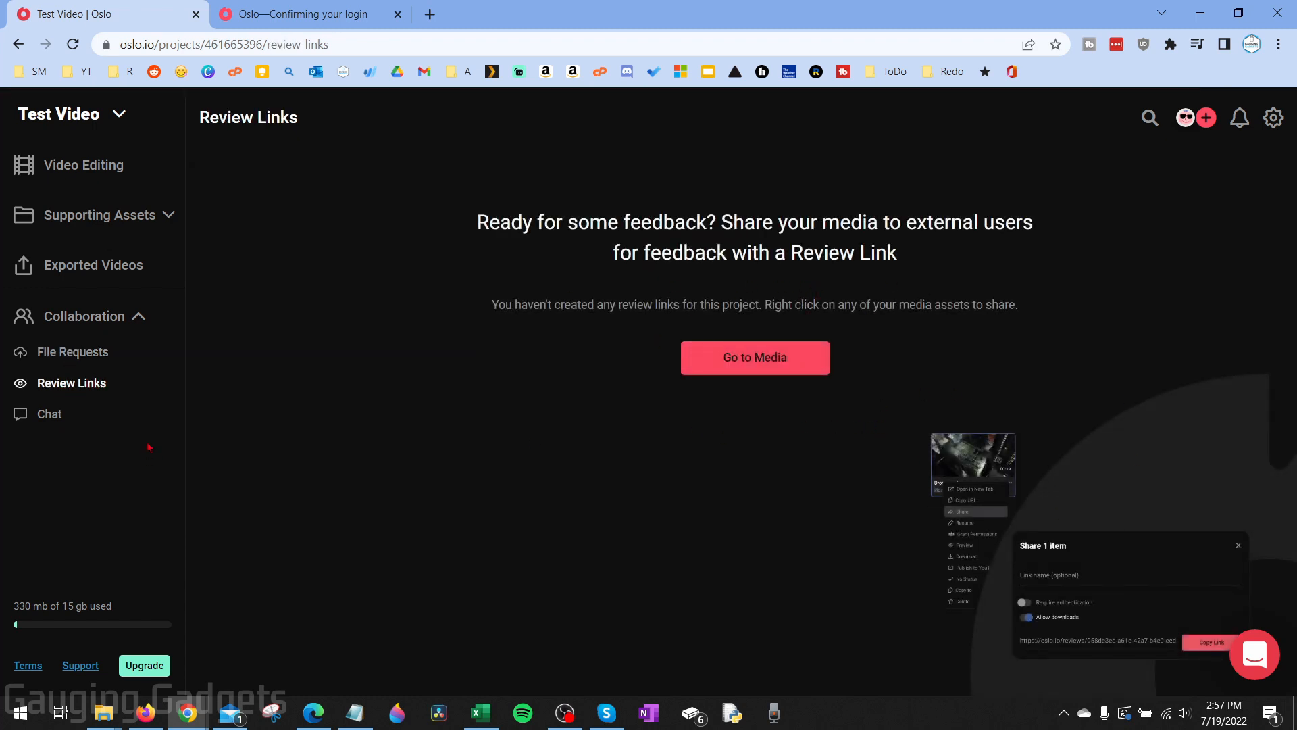
{"action": "left_click", "coordinate": [47, 415]}
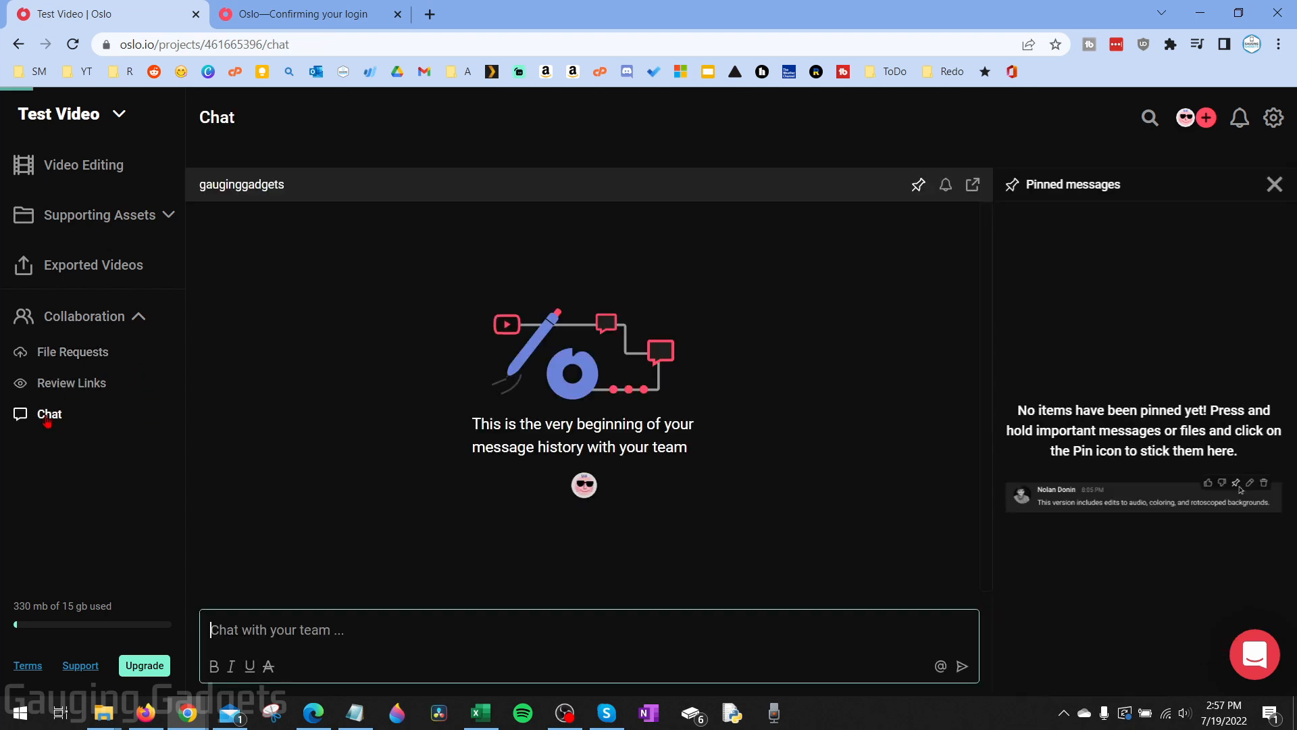
{"action": "left_click", "coordinate": [356, 638]}
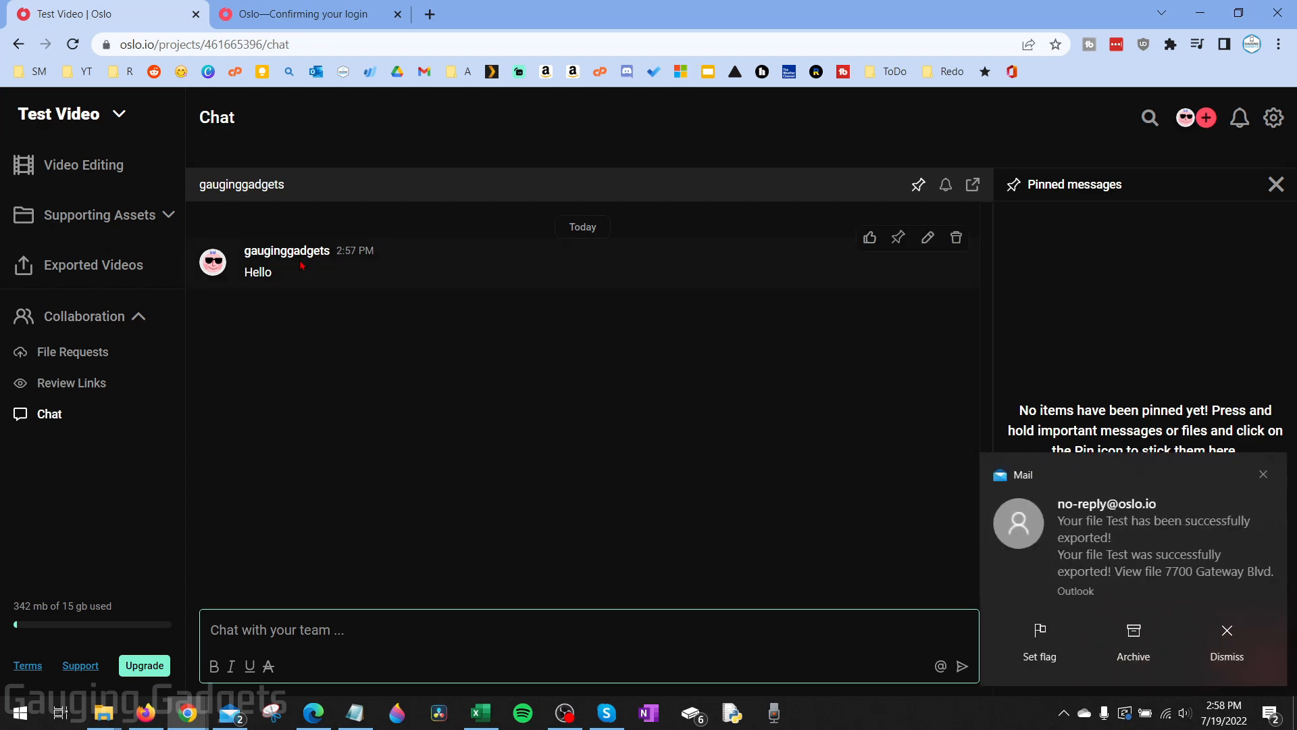
{"action": "left_click", "coordinate": [1147, 552]}
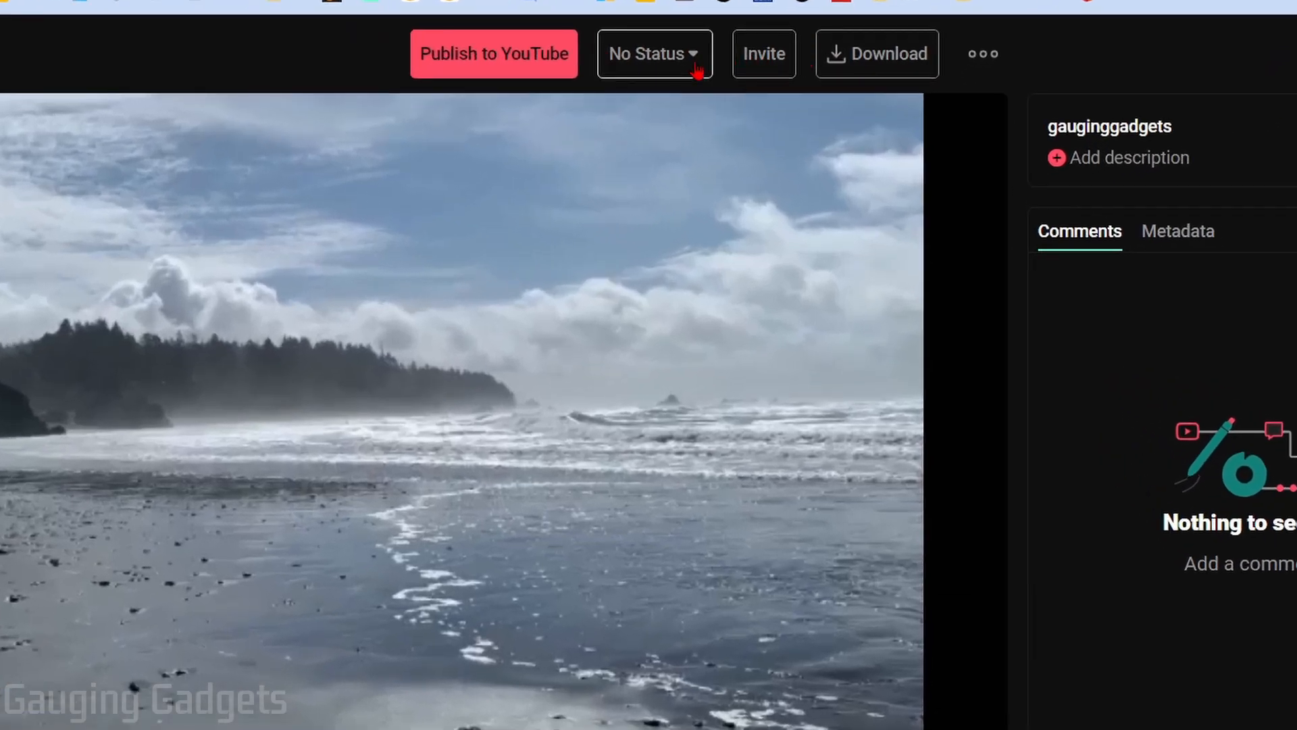
Download the exported Test video as an mp4 and open it for playback in VLC
{"action": "left_click", "coordinate": [696, 68]}
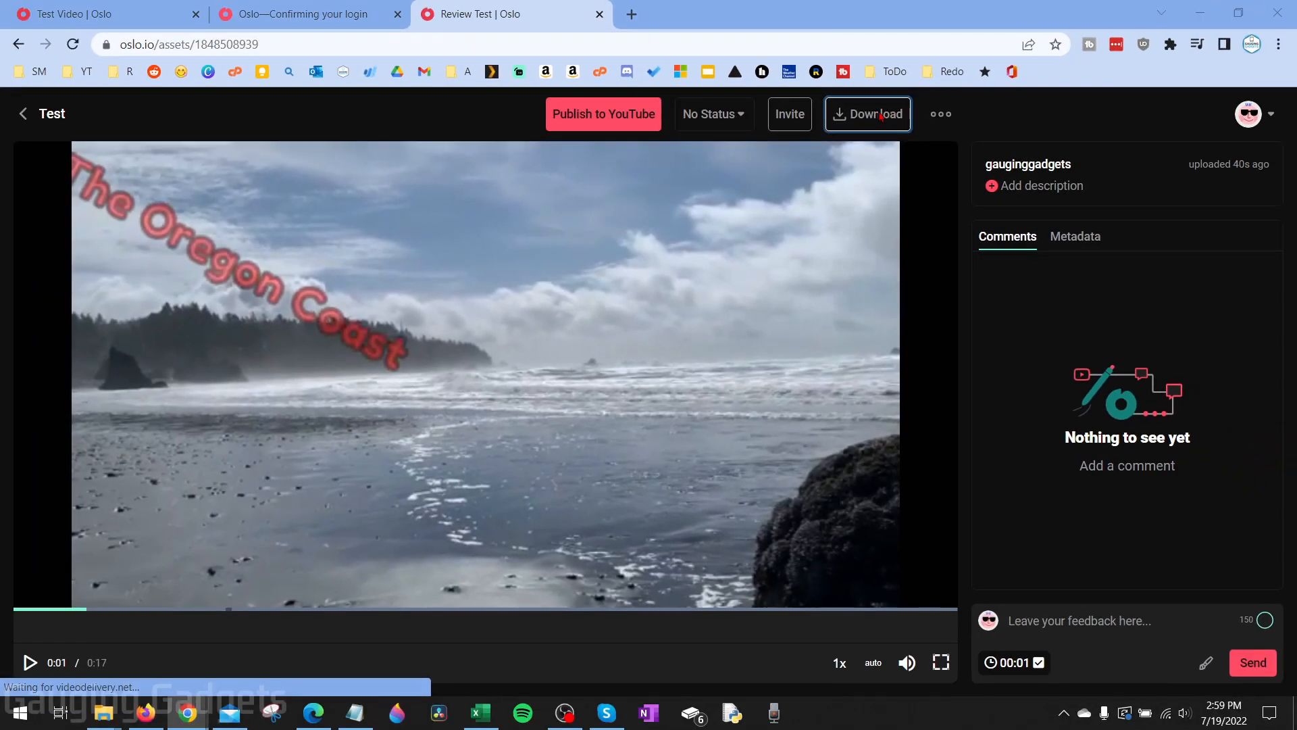
{"action": "left_click", "coordinate": [881, 117]}
{"action": "left_click", "coordinate": [506, 494]}
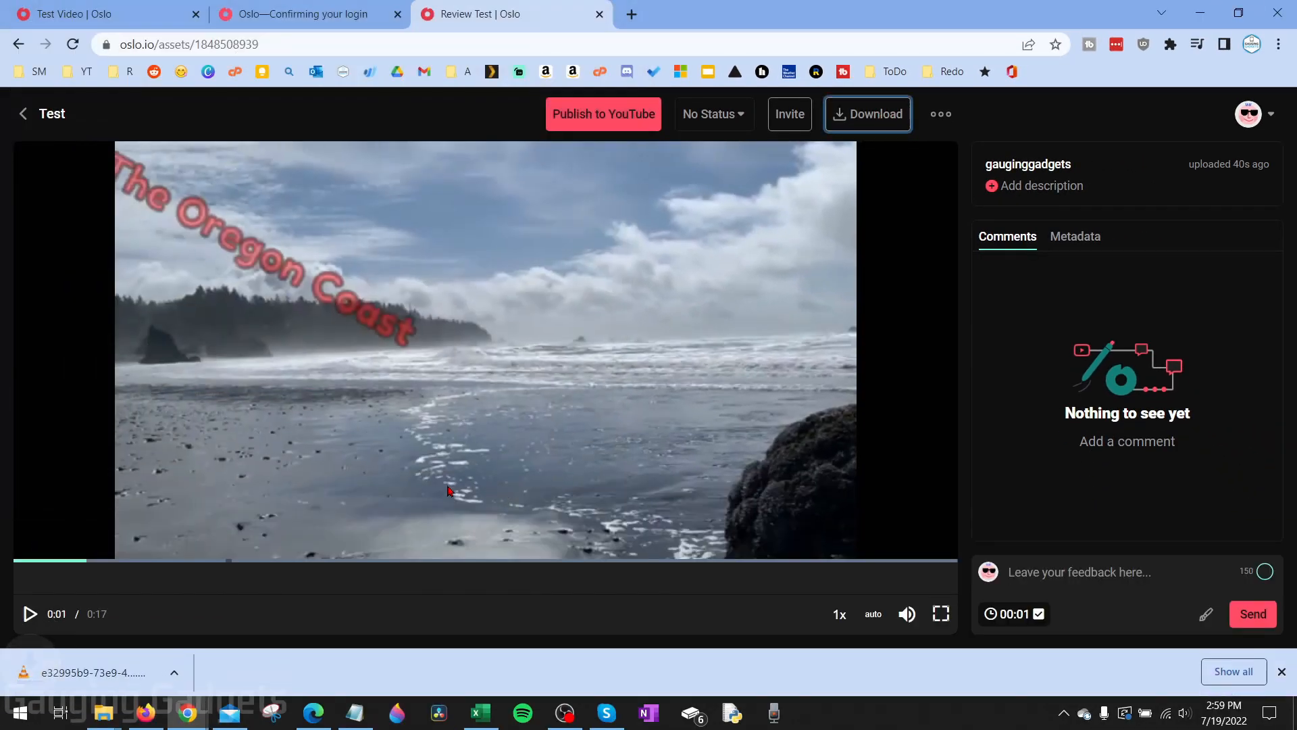
{"action": "left_click", "coordinate": [129, 665]}
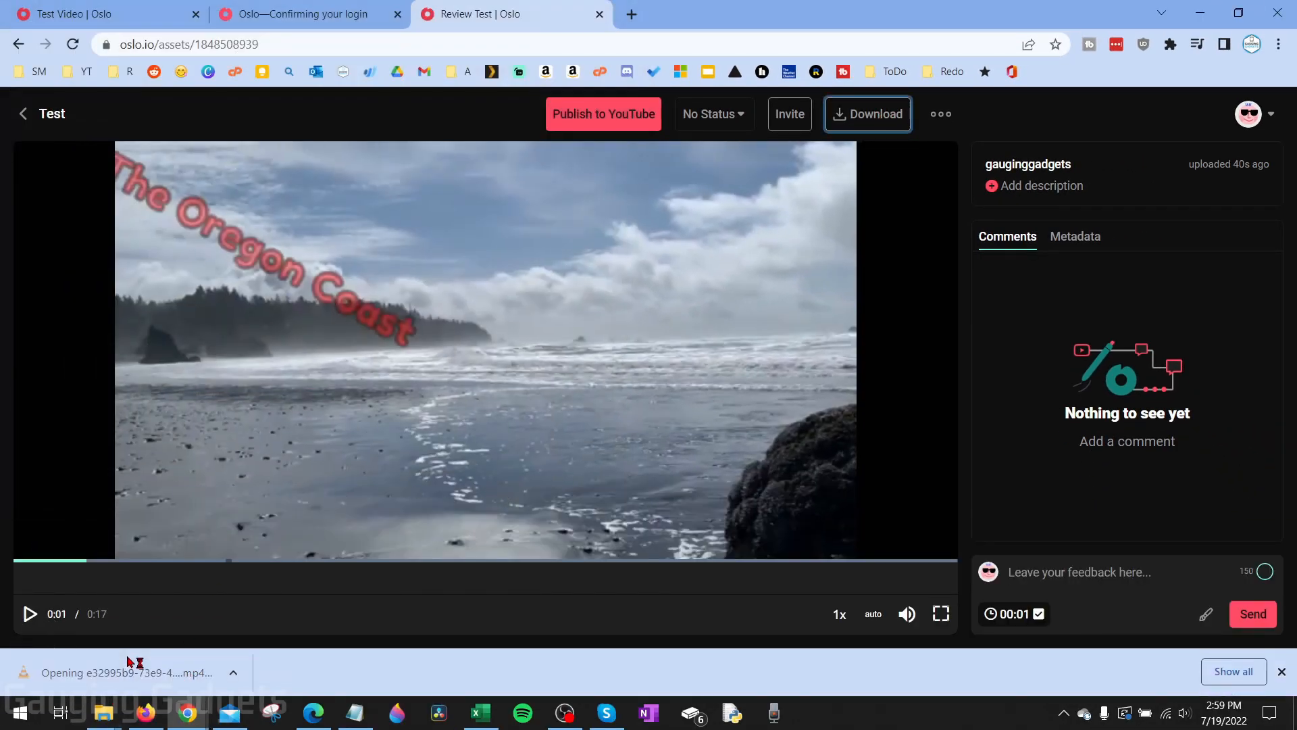